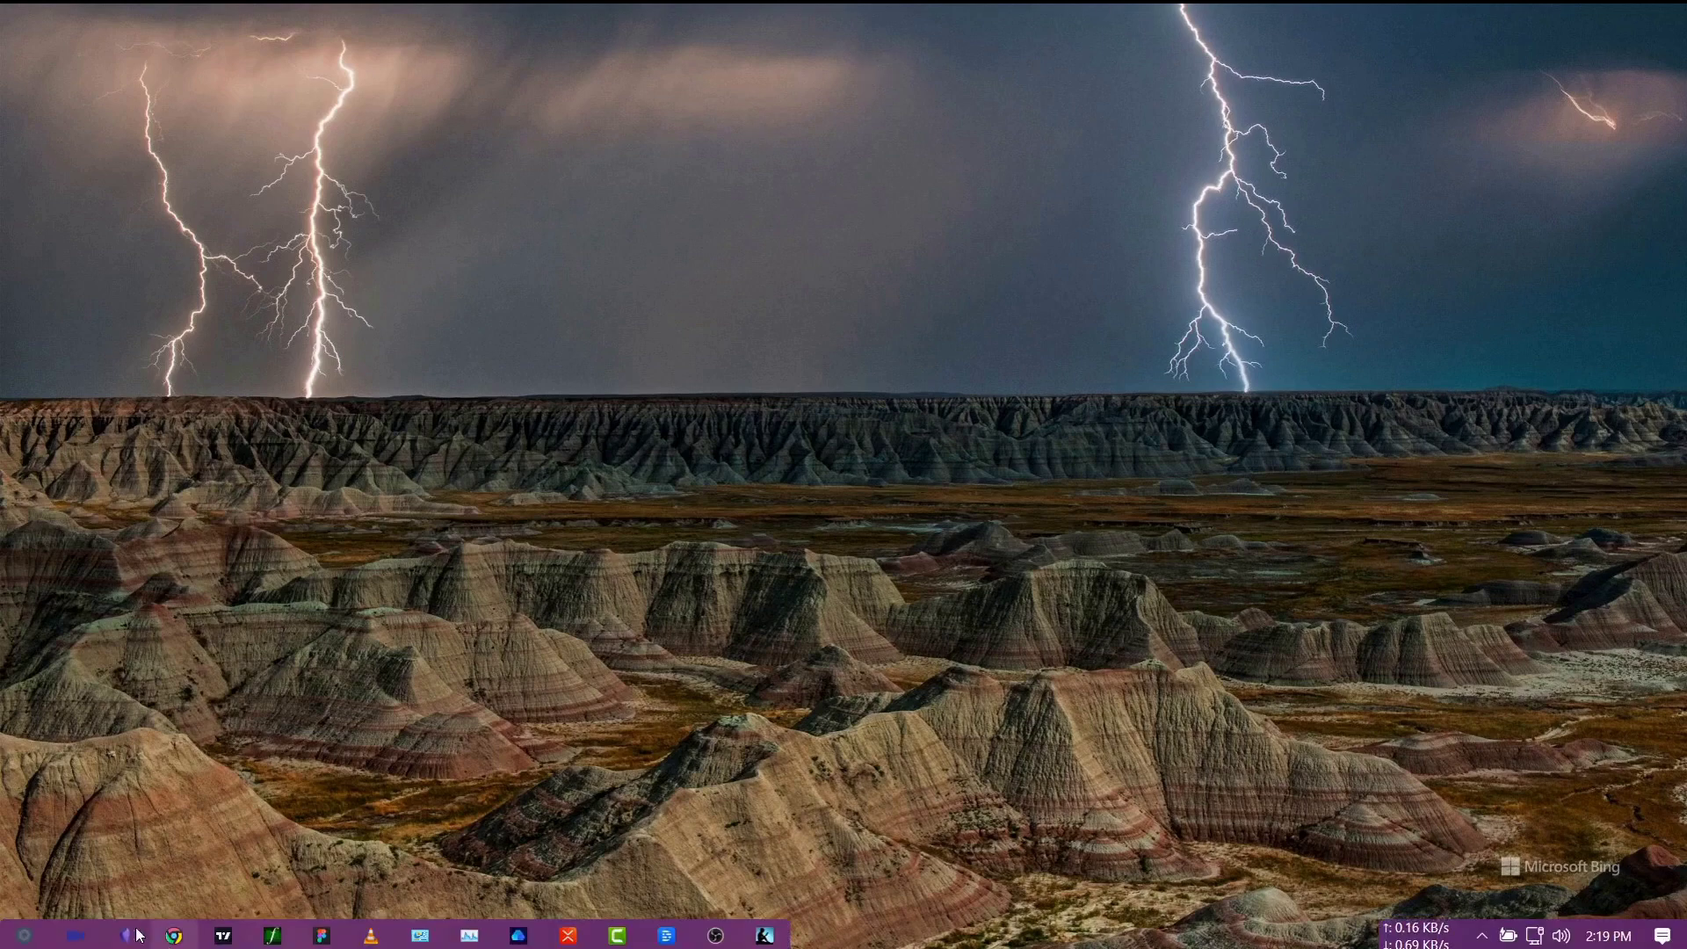
# Search the Obsidian community plugins browser for 'text generator'
pyautogui.click(113, 934)
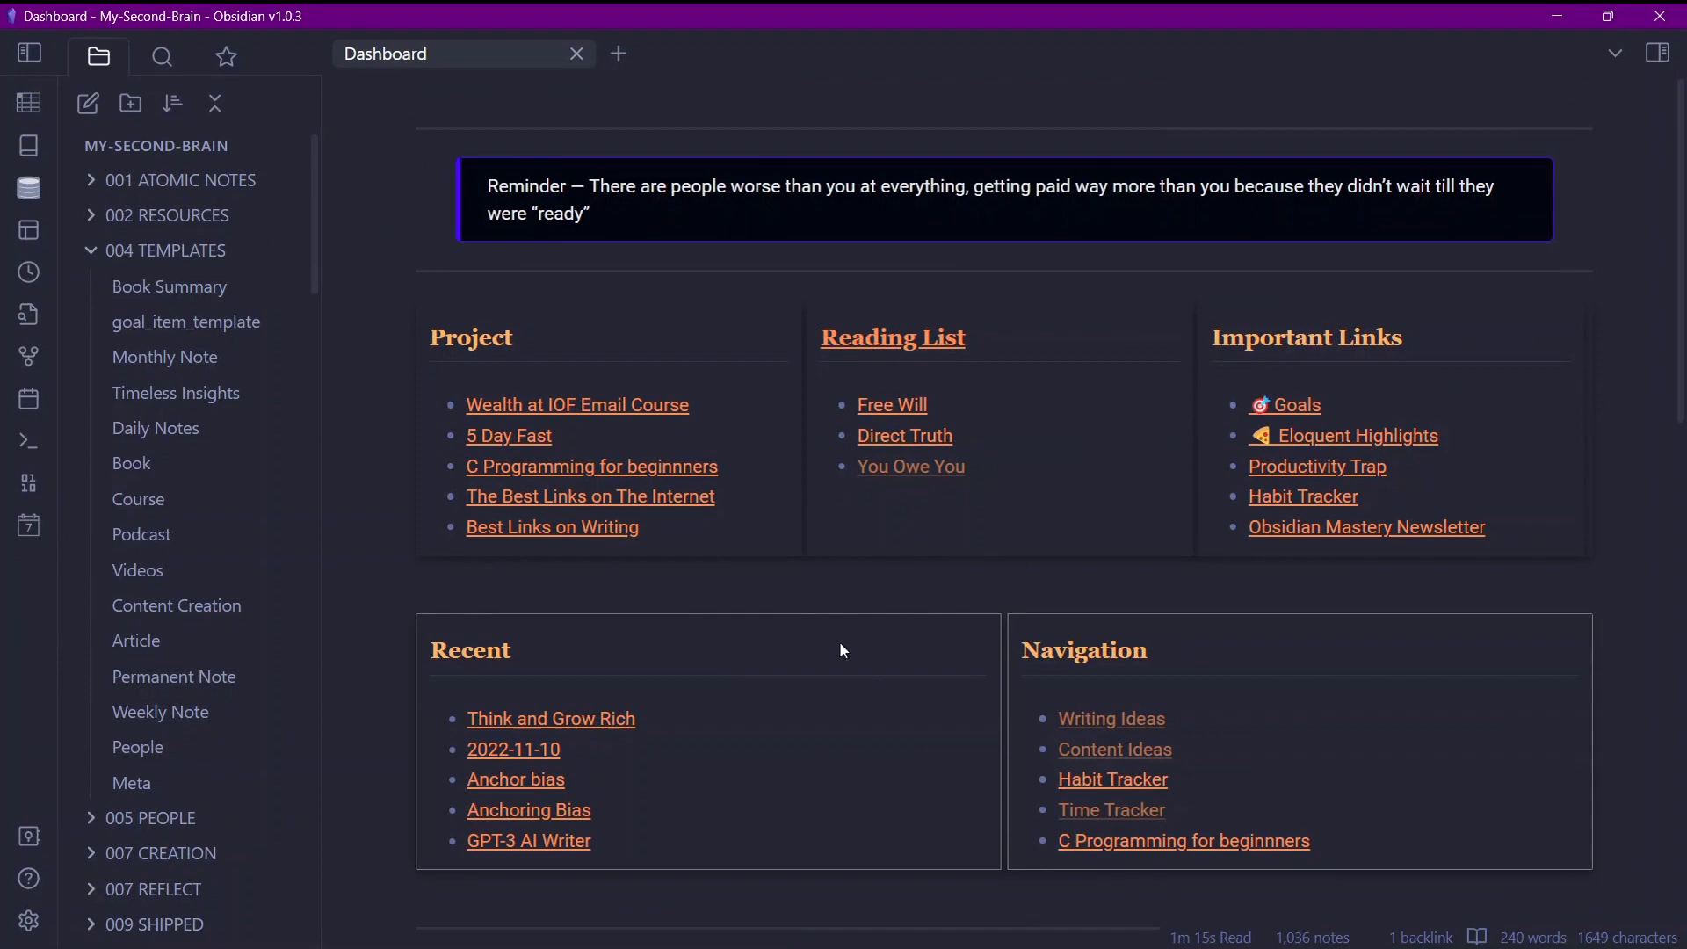
pyautogui.click(29, 919)
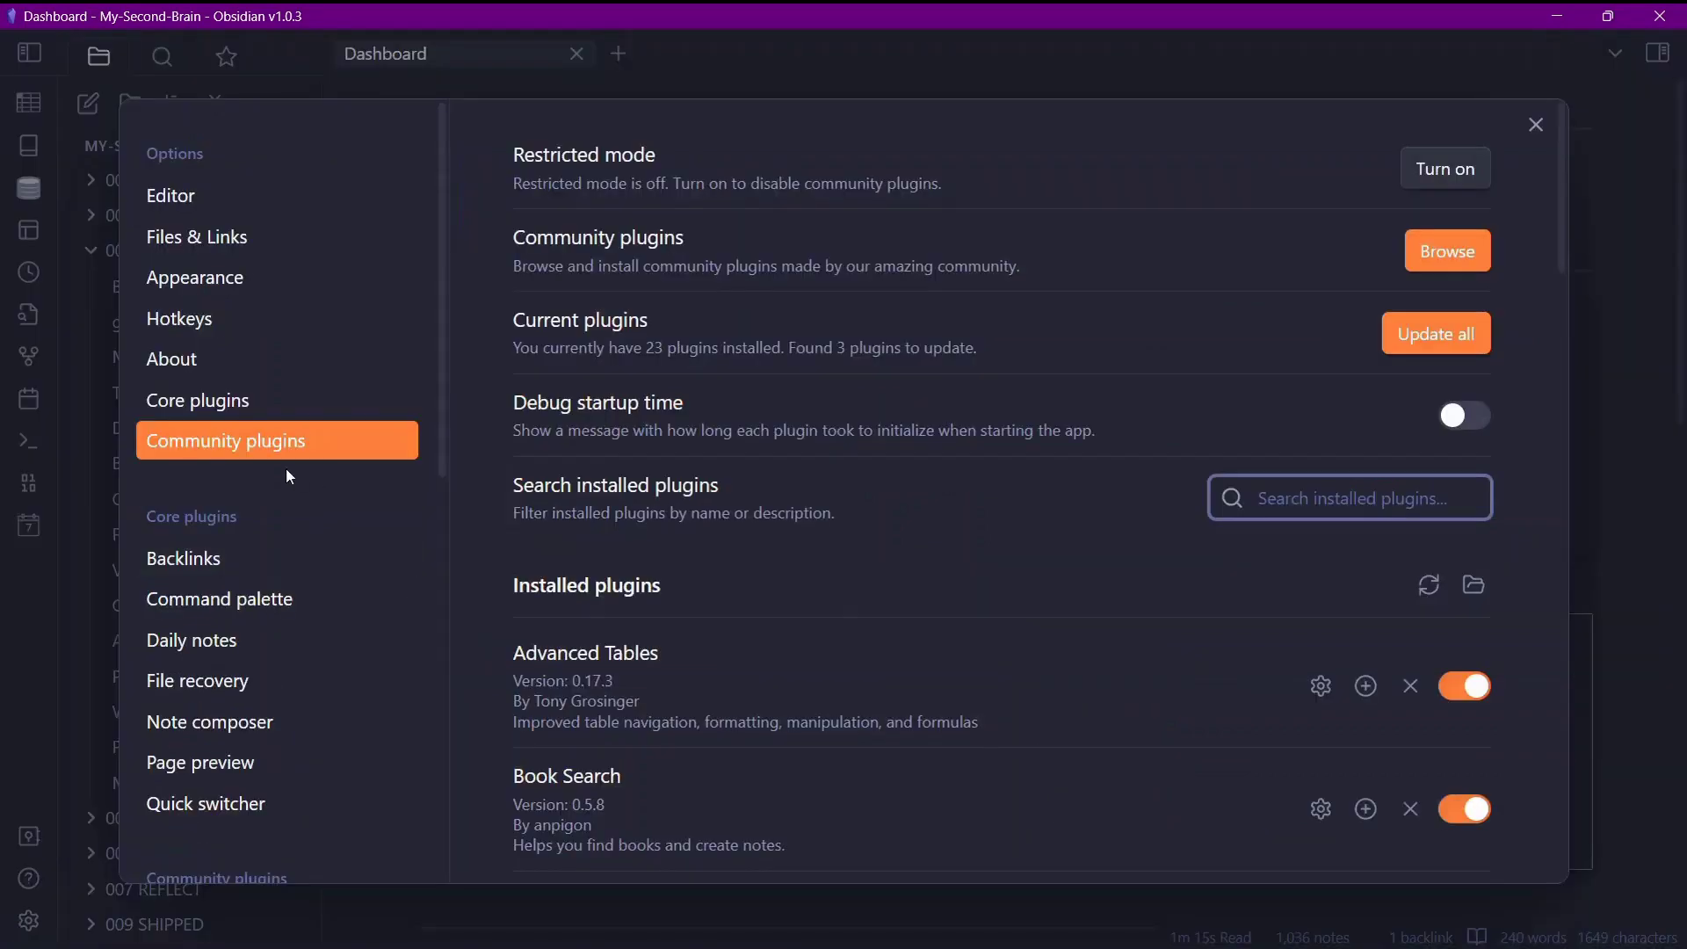
pyautogui.click(1447, 250)
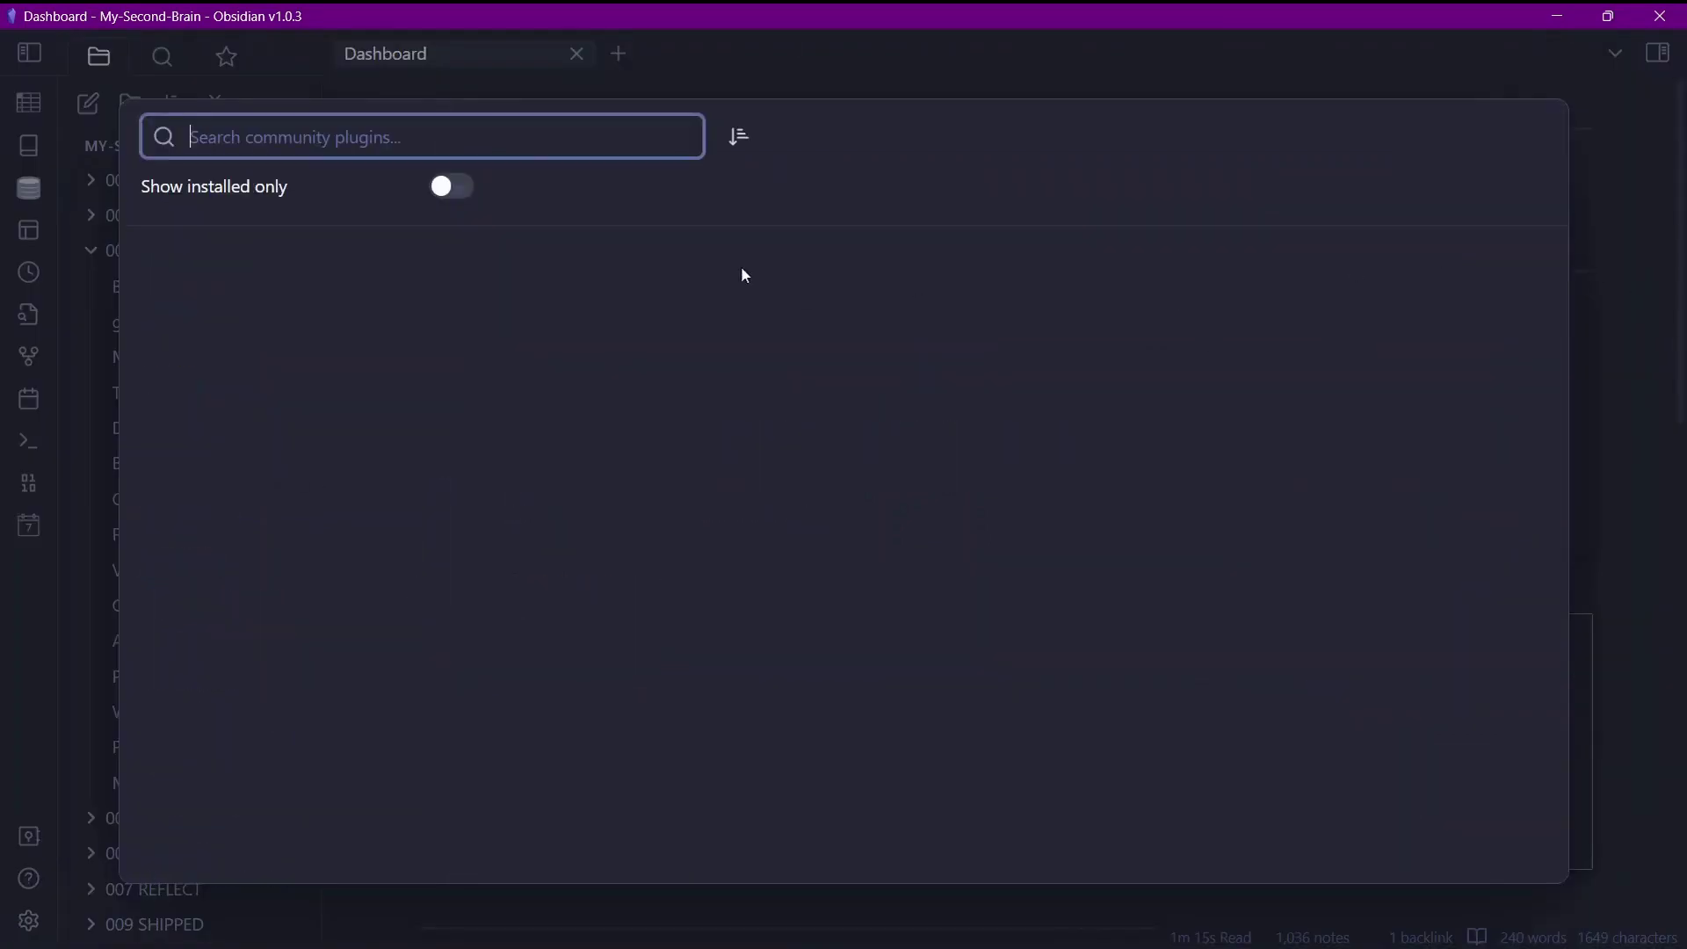
pyautogui.write('text generator')
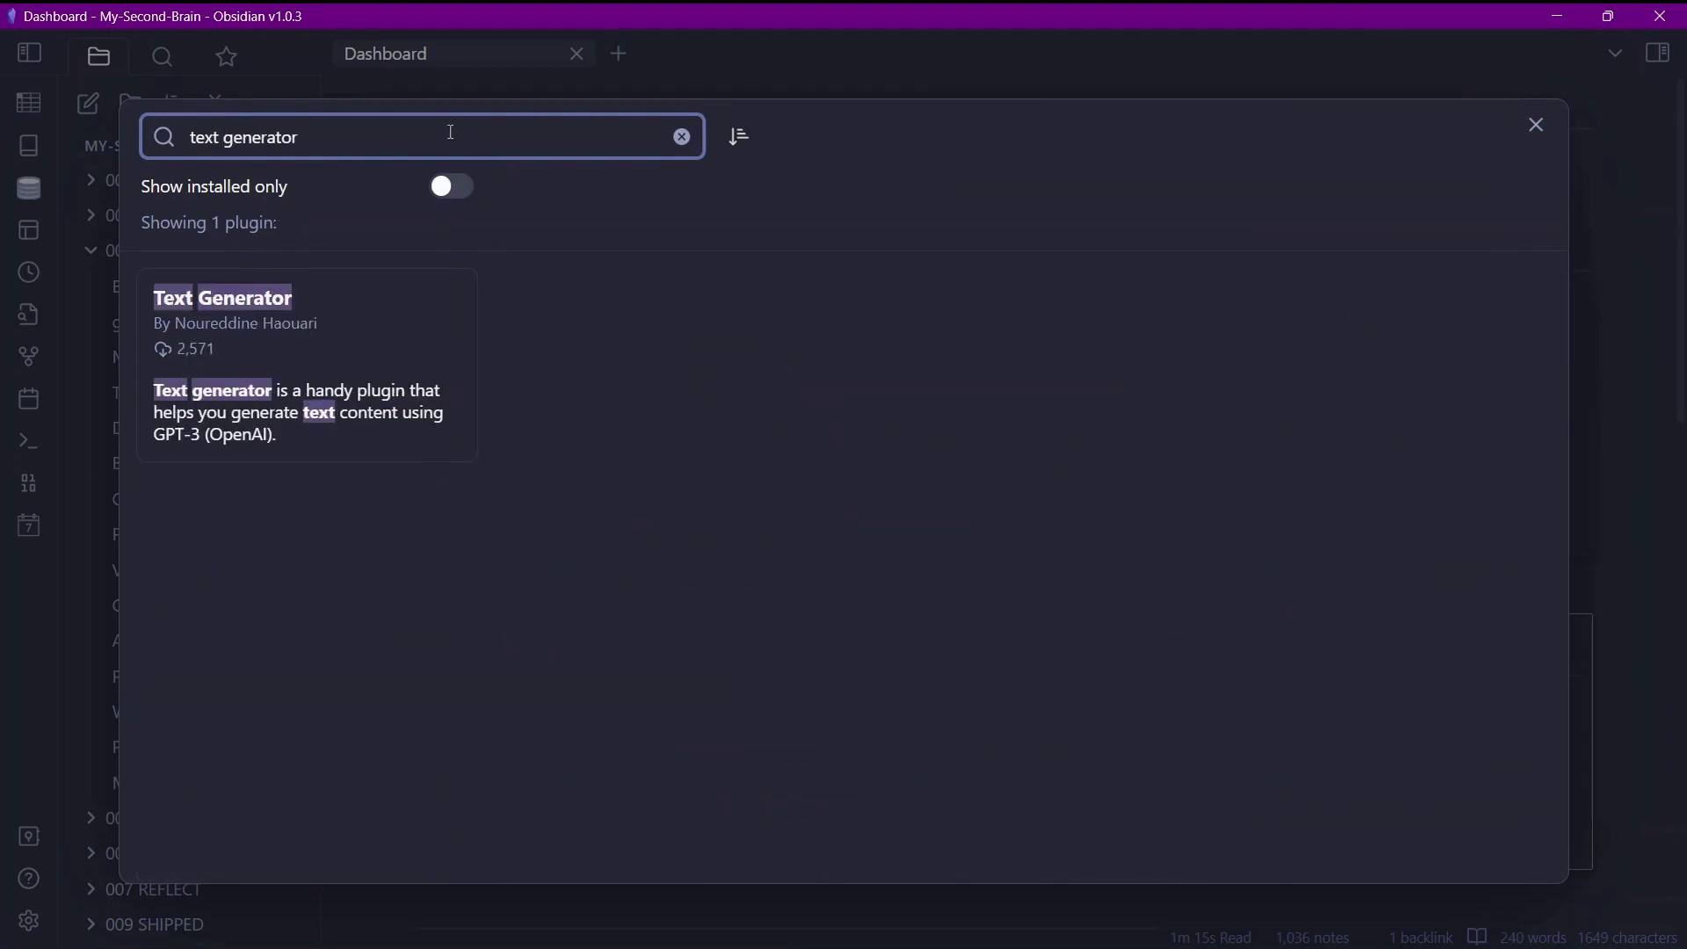
# Install and enable Text Generator, then open its settings at the api_key field
pyautogui.click(332, 399)
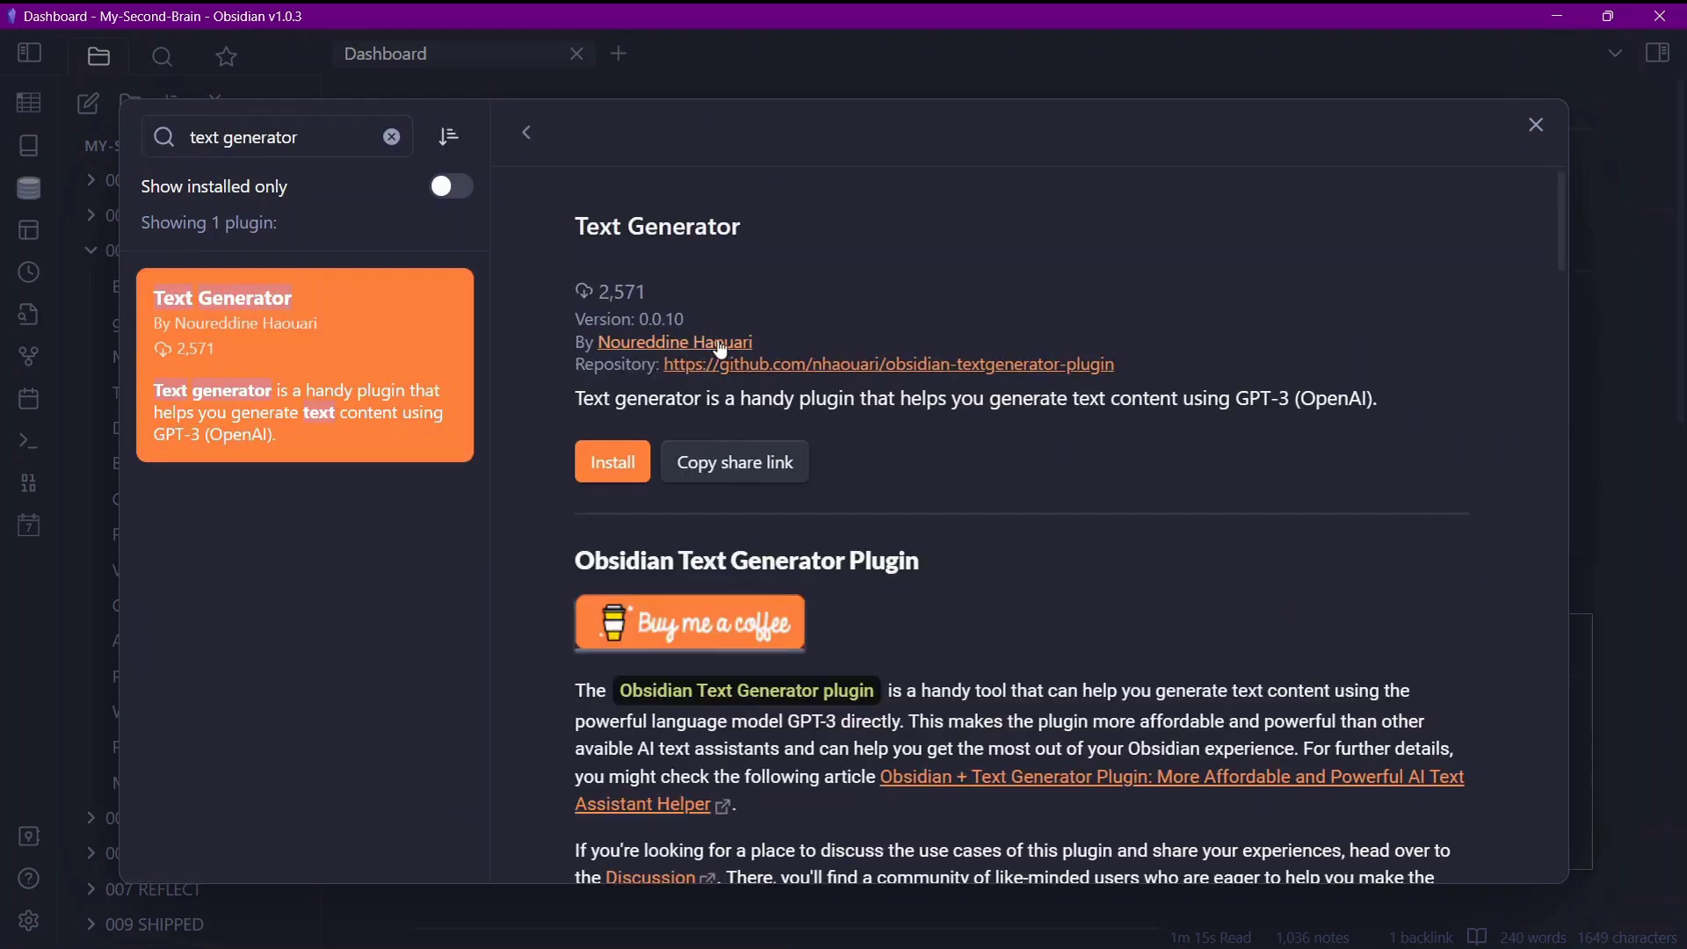
pyautogui.click(622, 474)
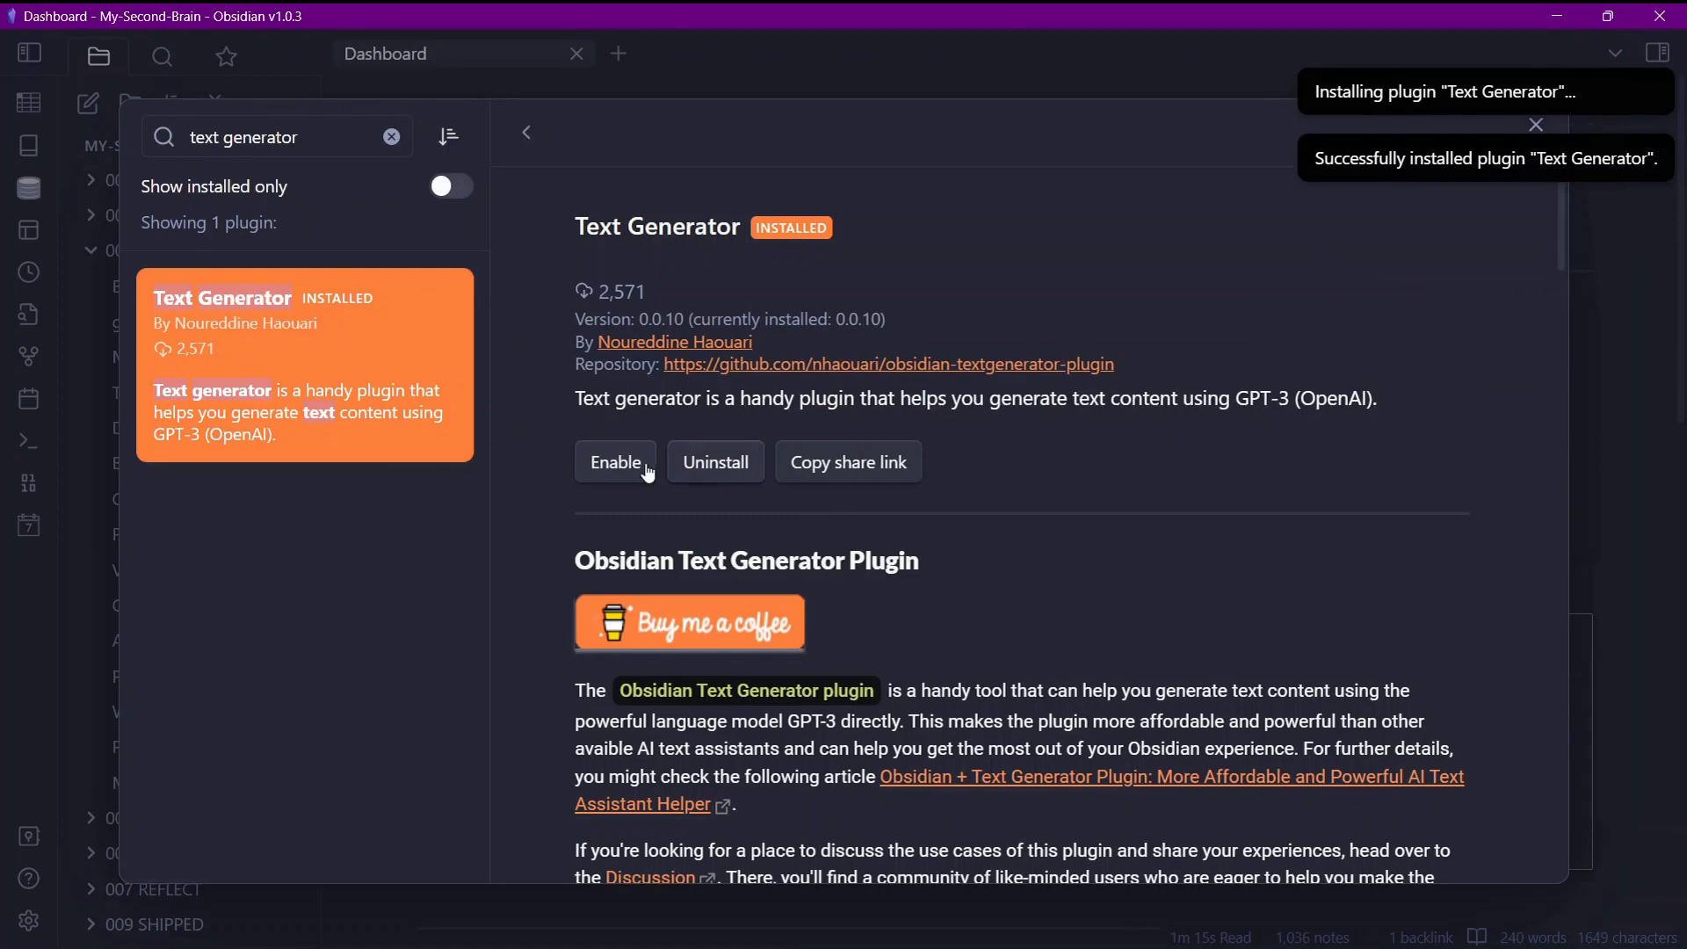
pyautogui.click(617, 475)
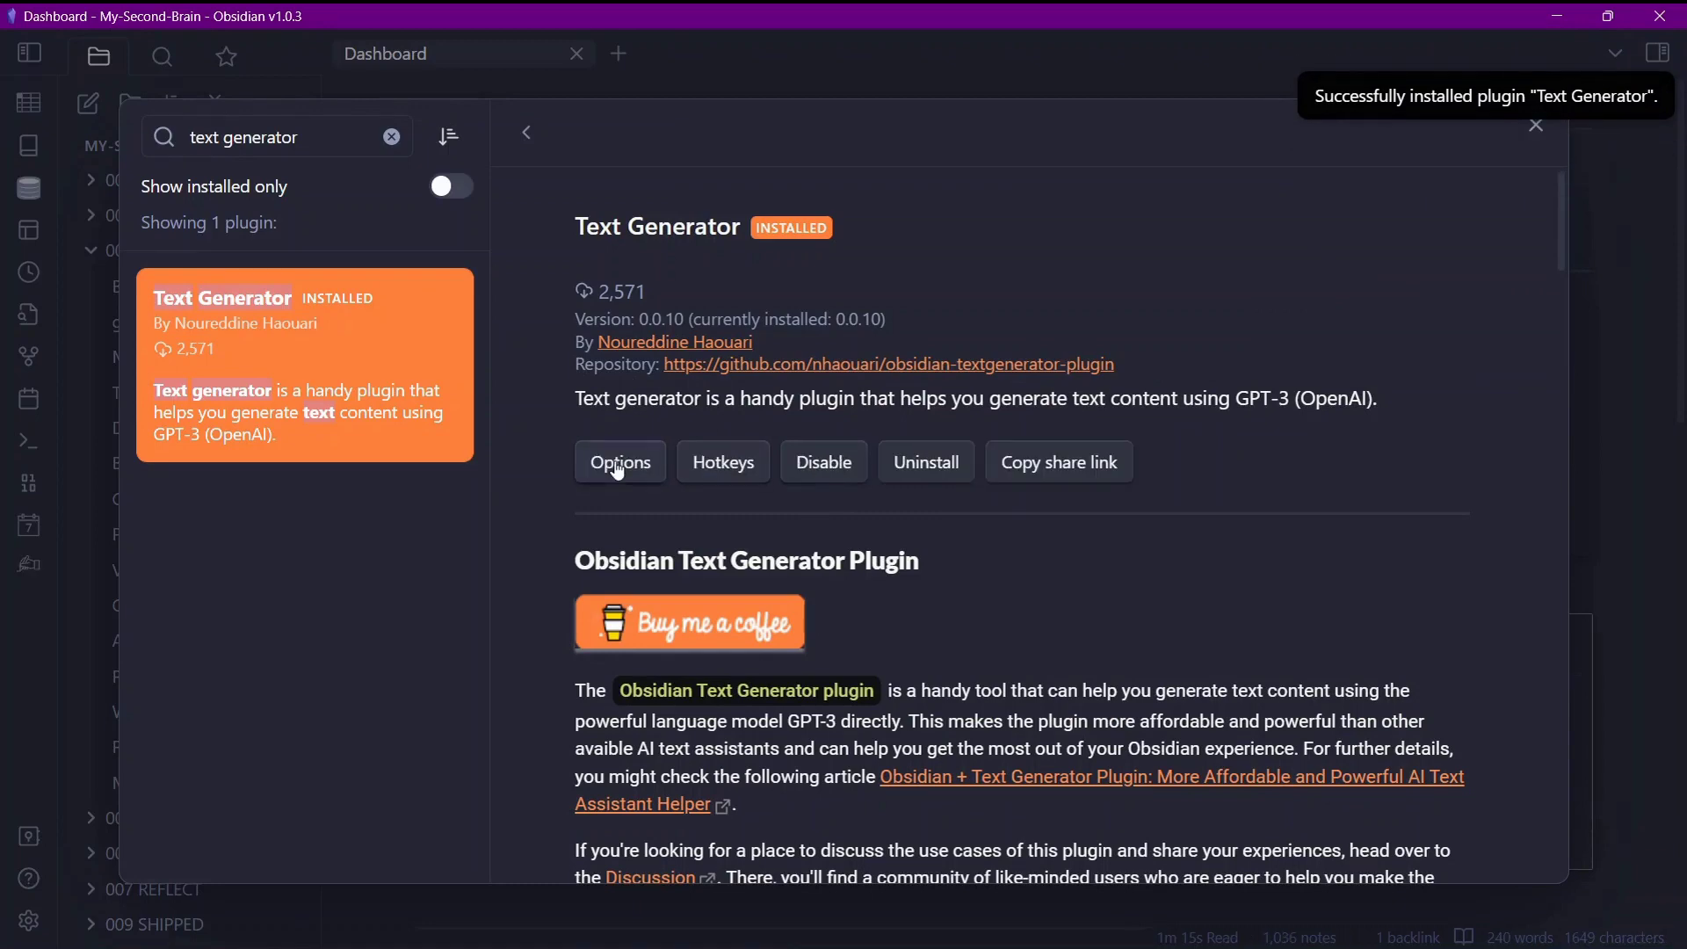
pyautogui.click(618, 466)
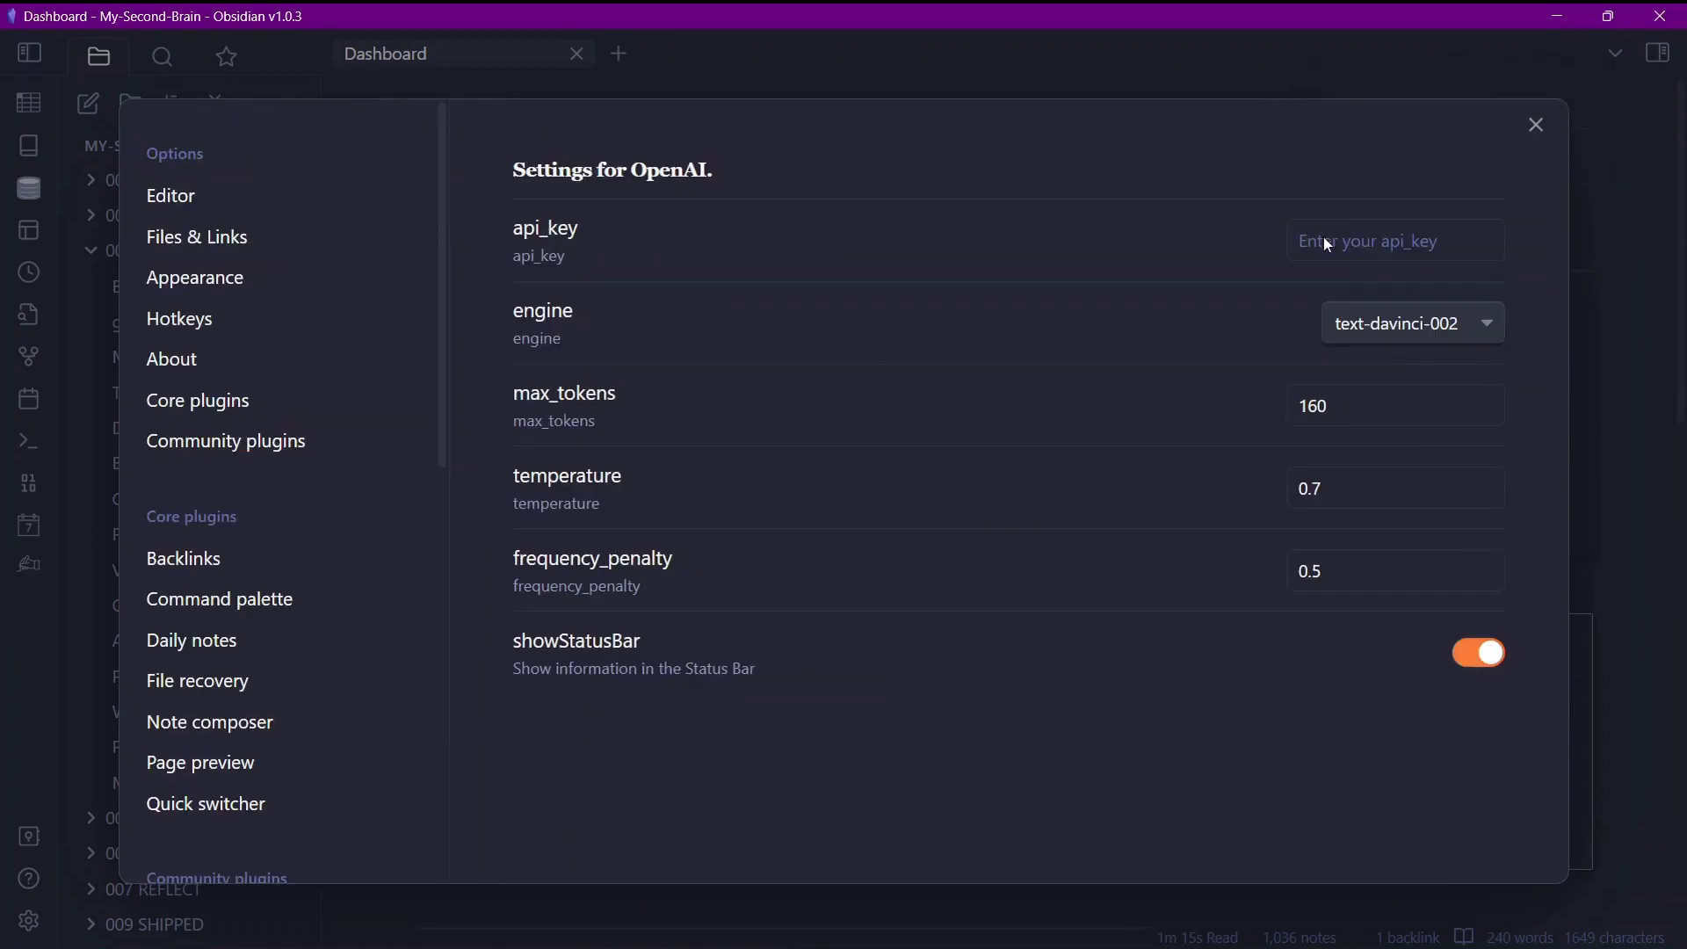
pyautogui.click(1352, 239)
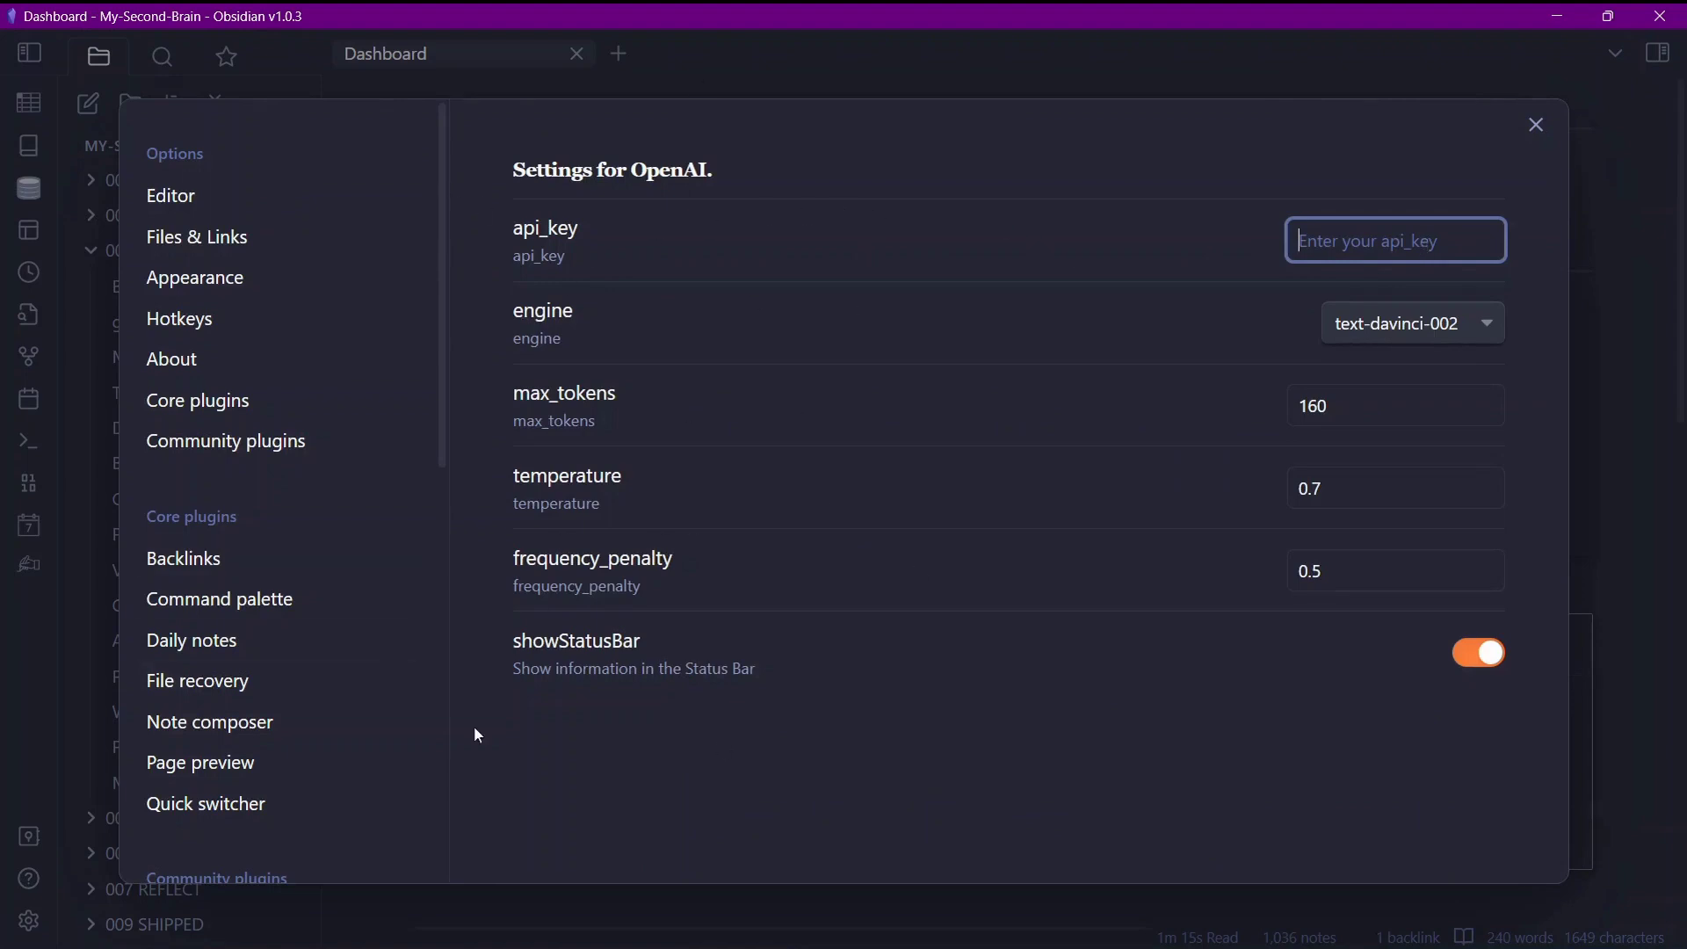
# Go from openai.com to the OpenAI API site and sign in with Google
pyautogui.click(188, 938)
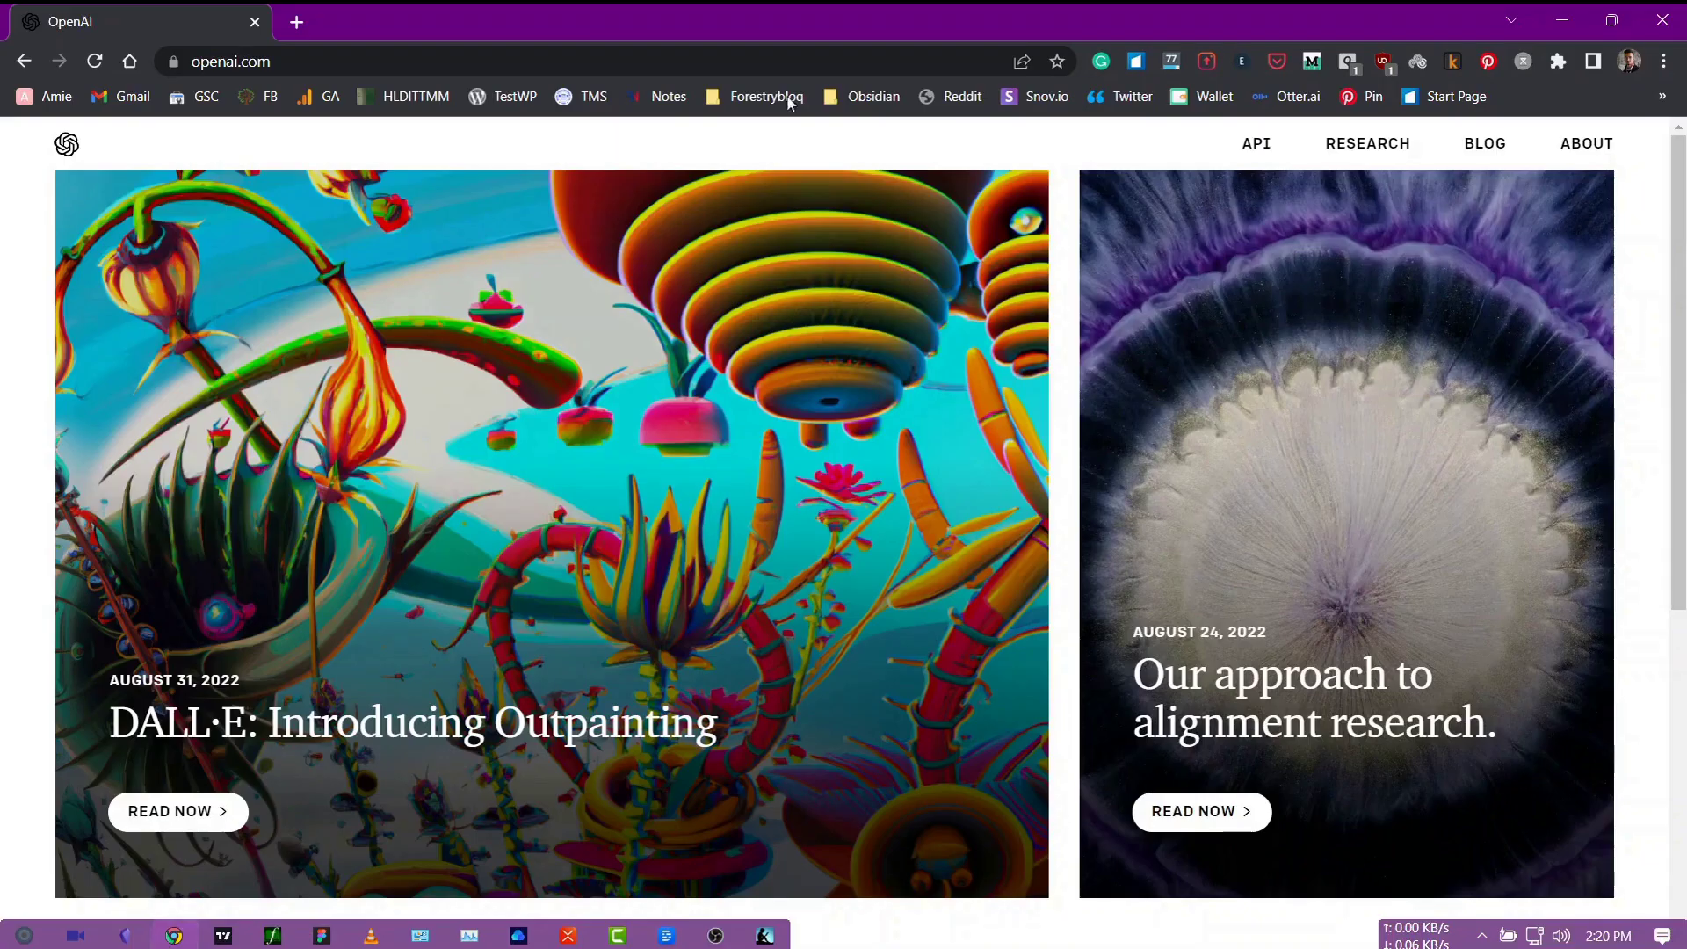
pyautogui.click(219, 58)
pyautogui.moveTo(291, 63); pyautogui.dragTo(314, 70)
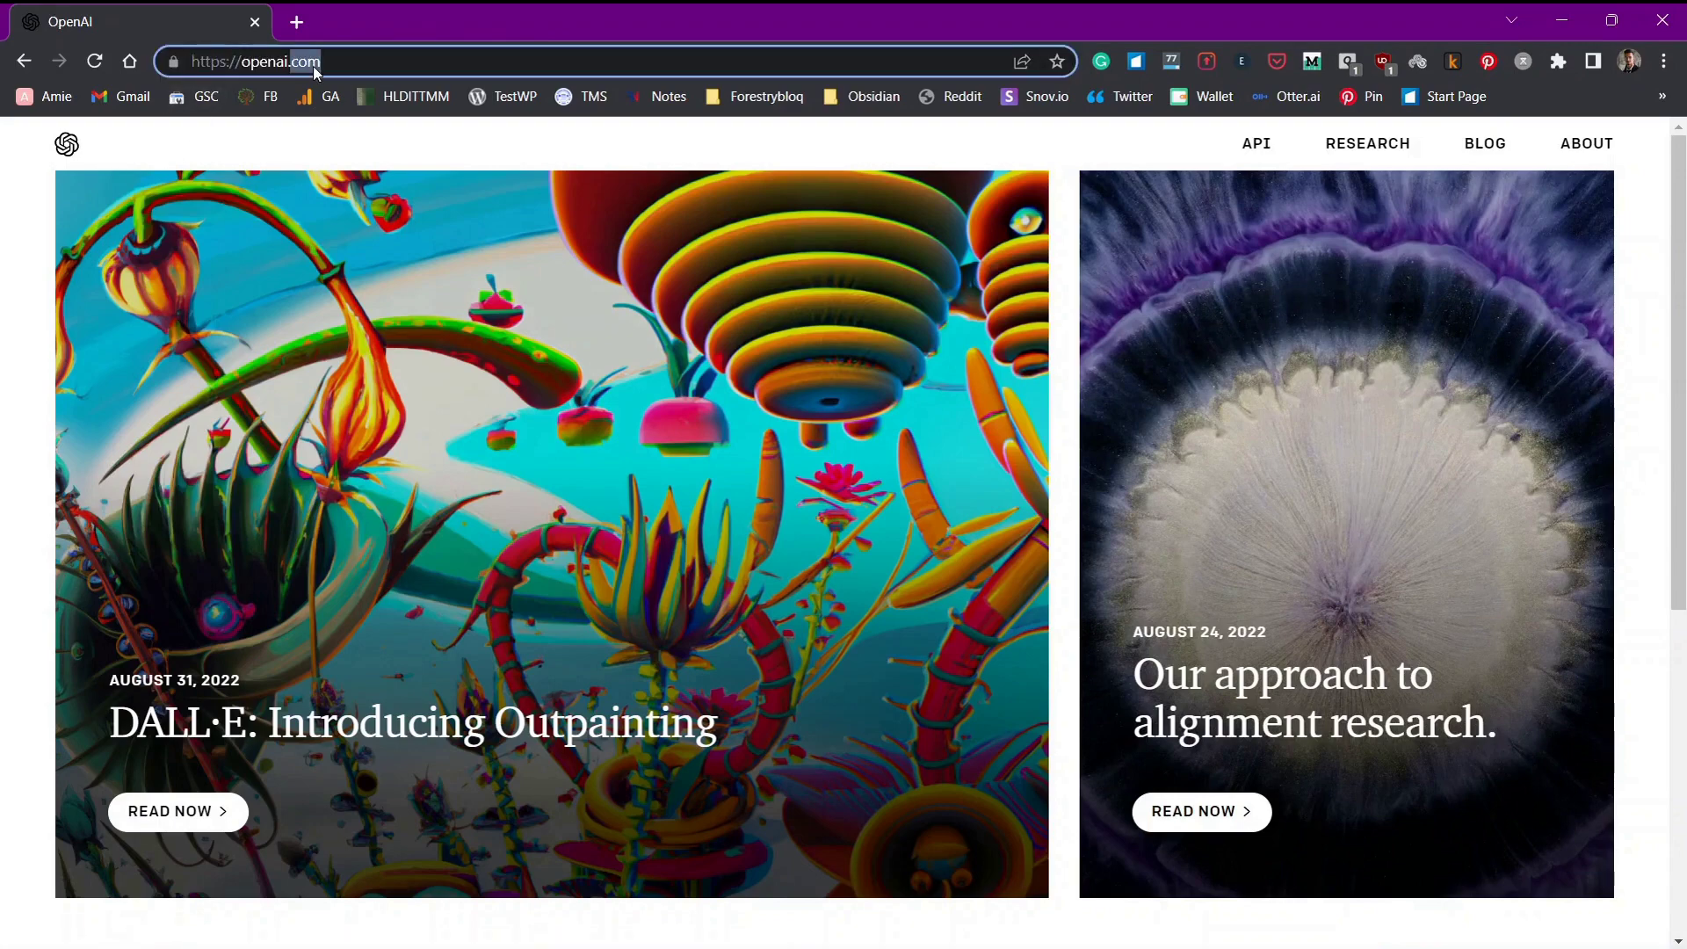
pyautogui.click(1259, 149)
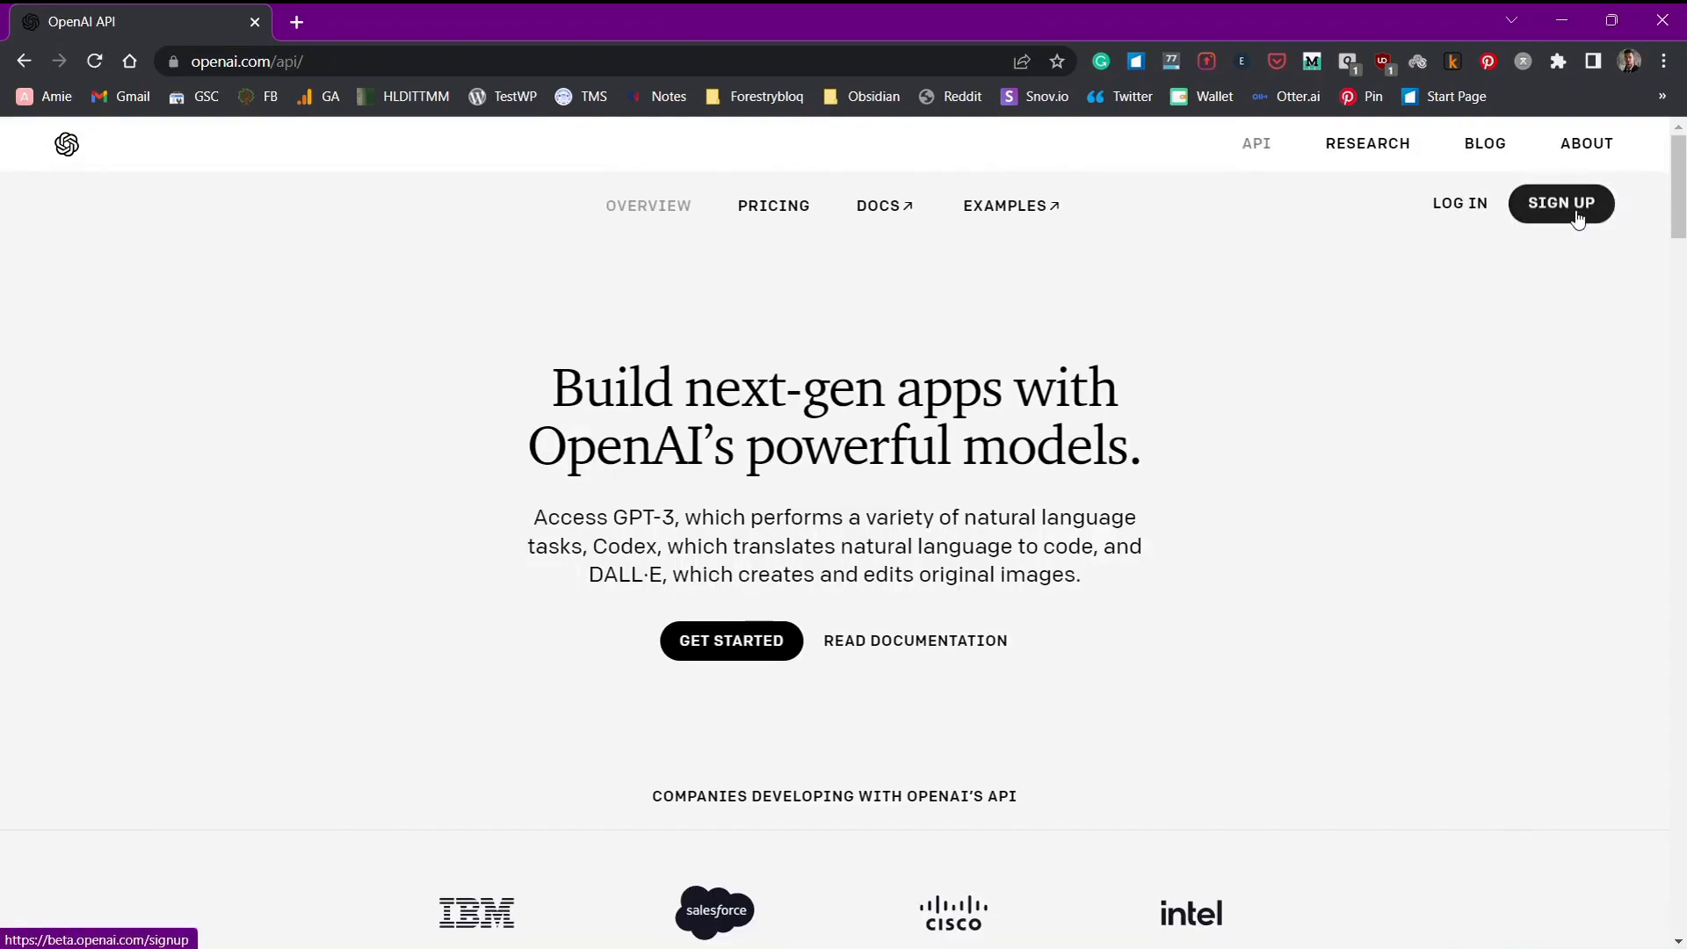
pyautogui.click(1458, 212)
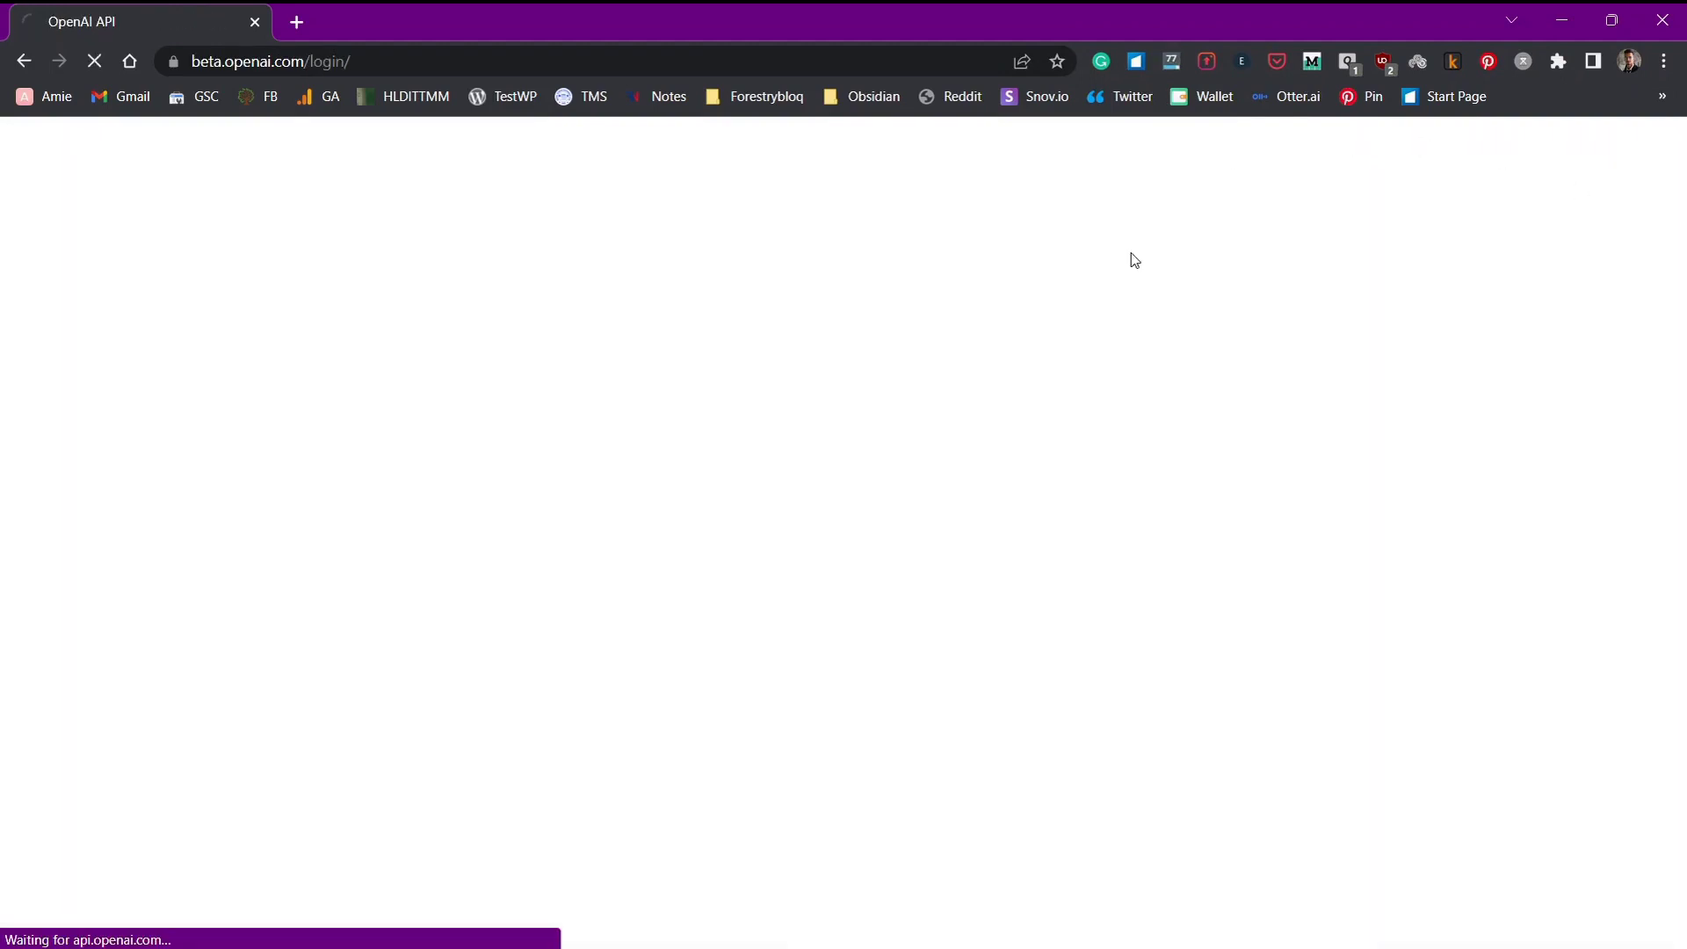
pyautogui.click(871, 696)
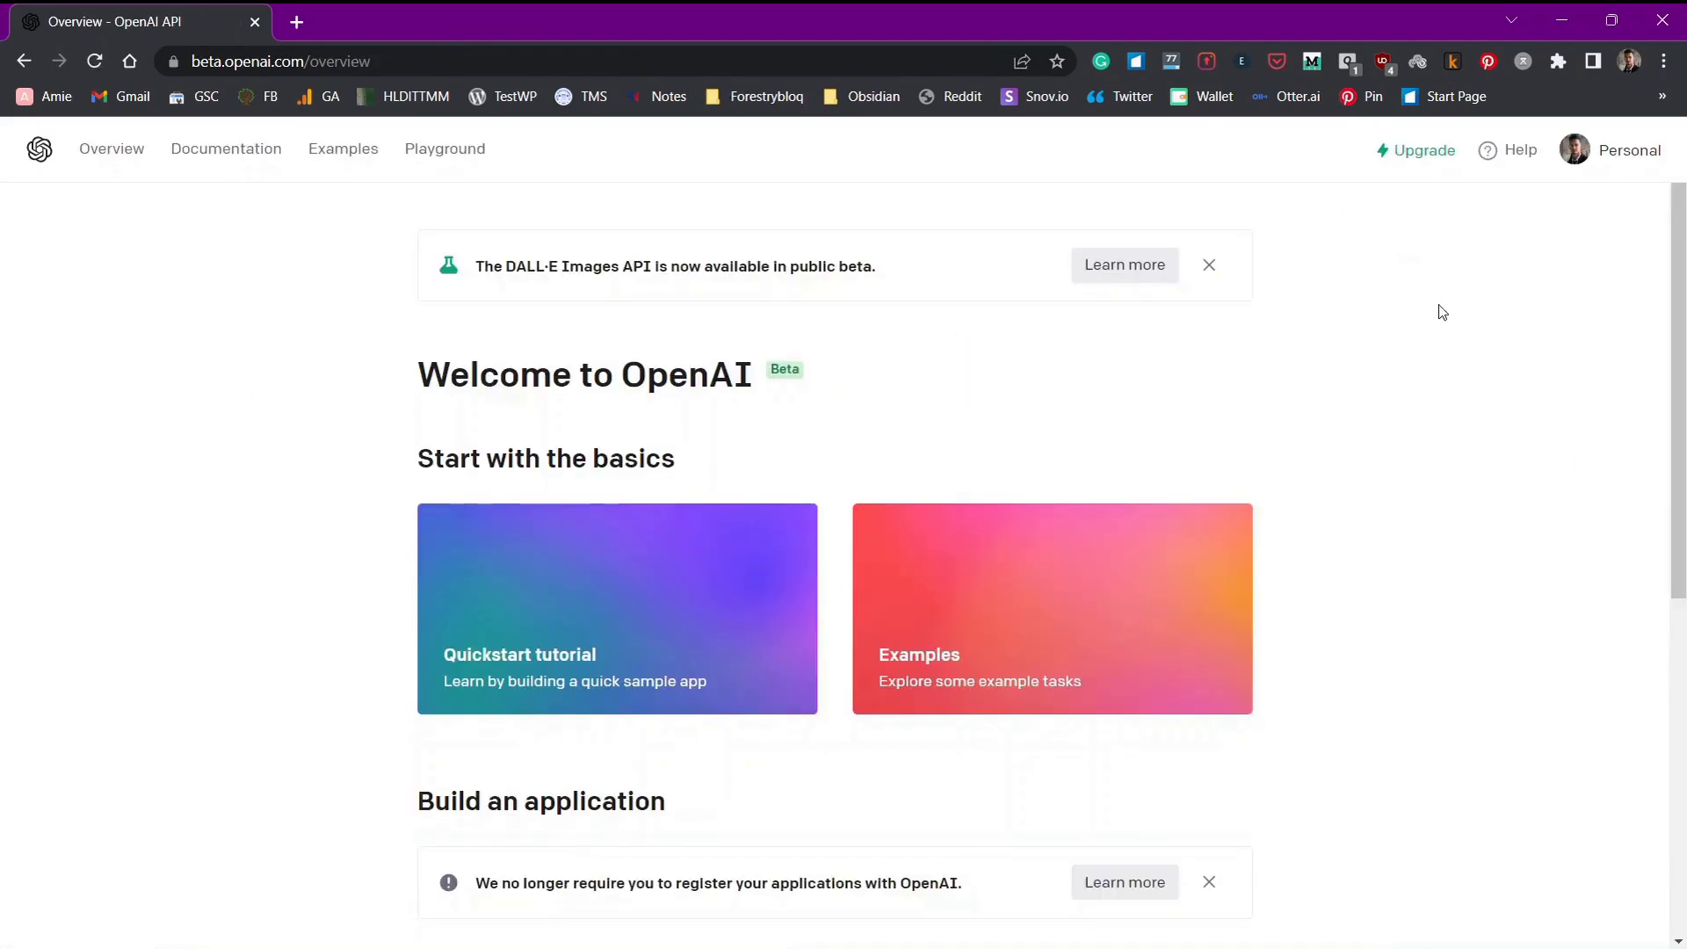
# Create a new secret key on the API keys page and copy it
pyautogui.click(1574, 156)
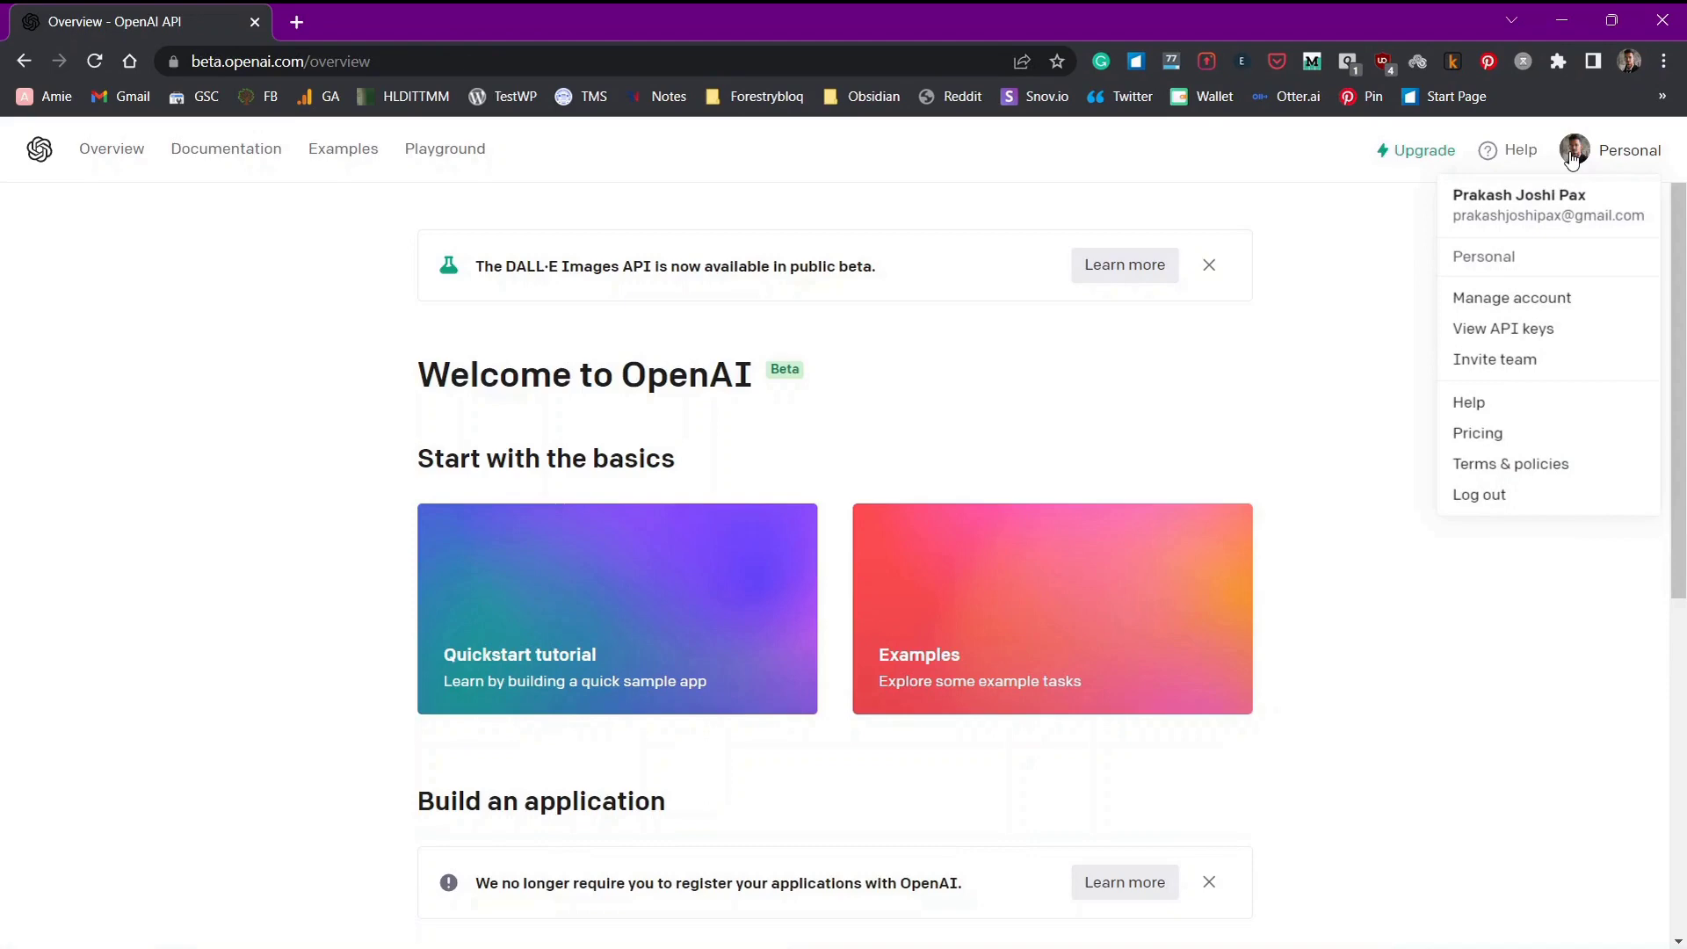
pyautogui.click(1491, 338)
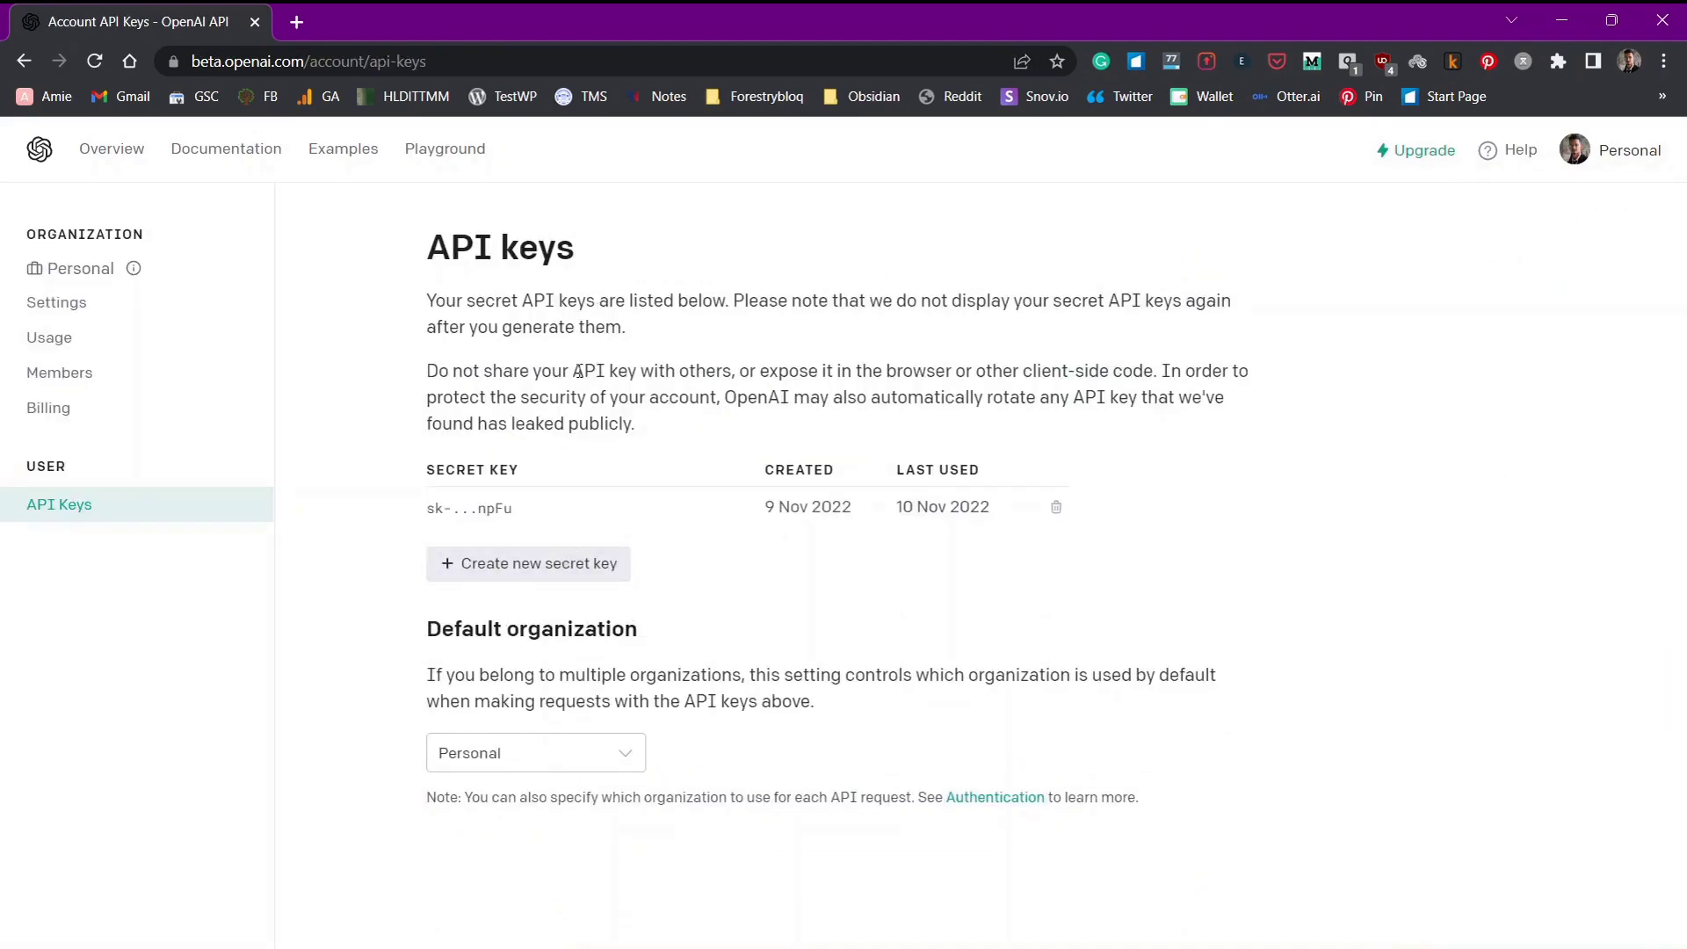
pyautogui.click(510, 570)
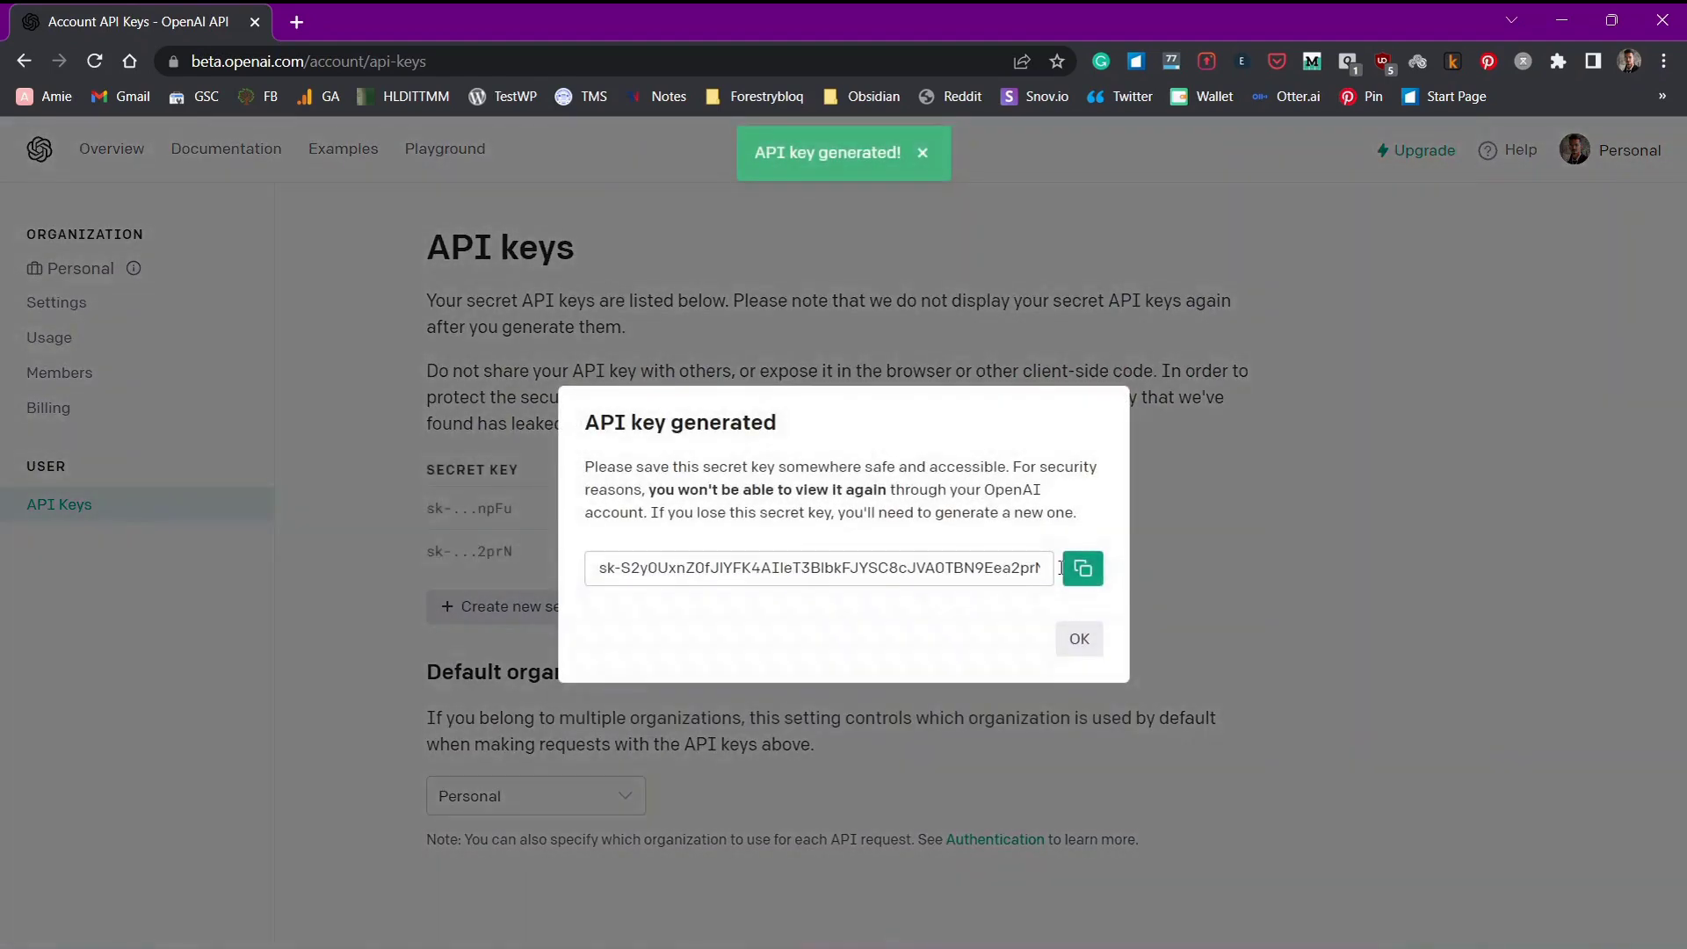
pyautogui.click(1083, 568)
pyautogui.click(1079, 639)
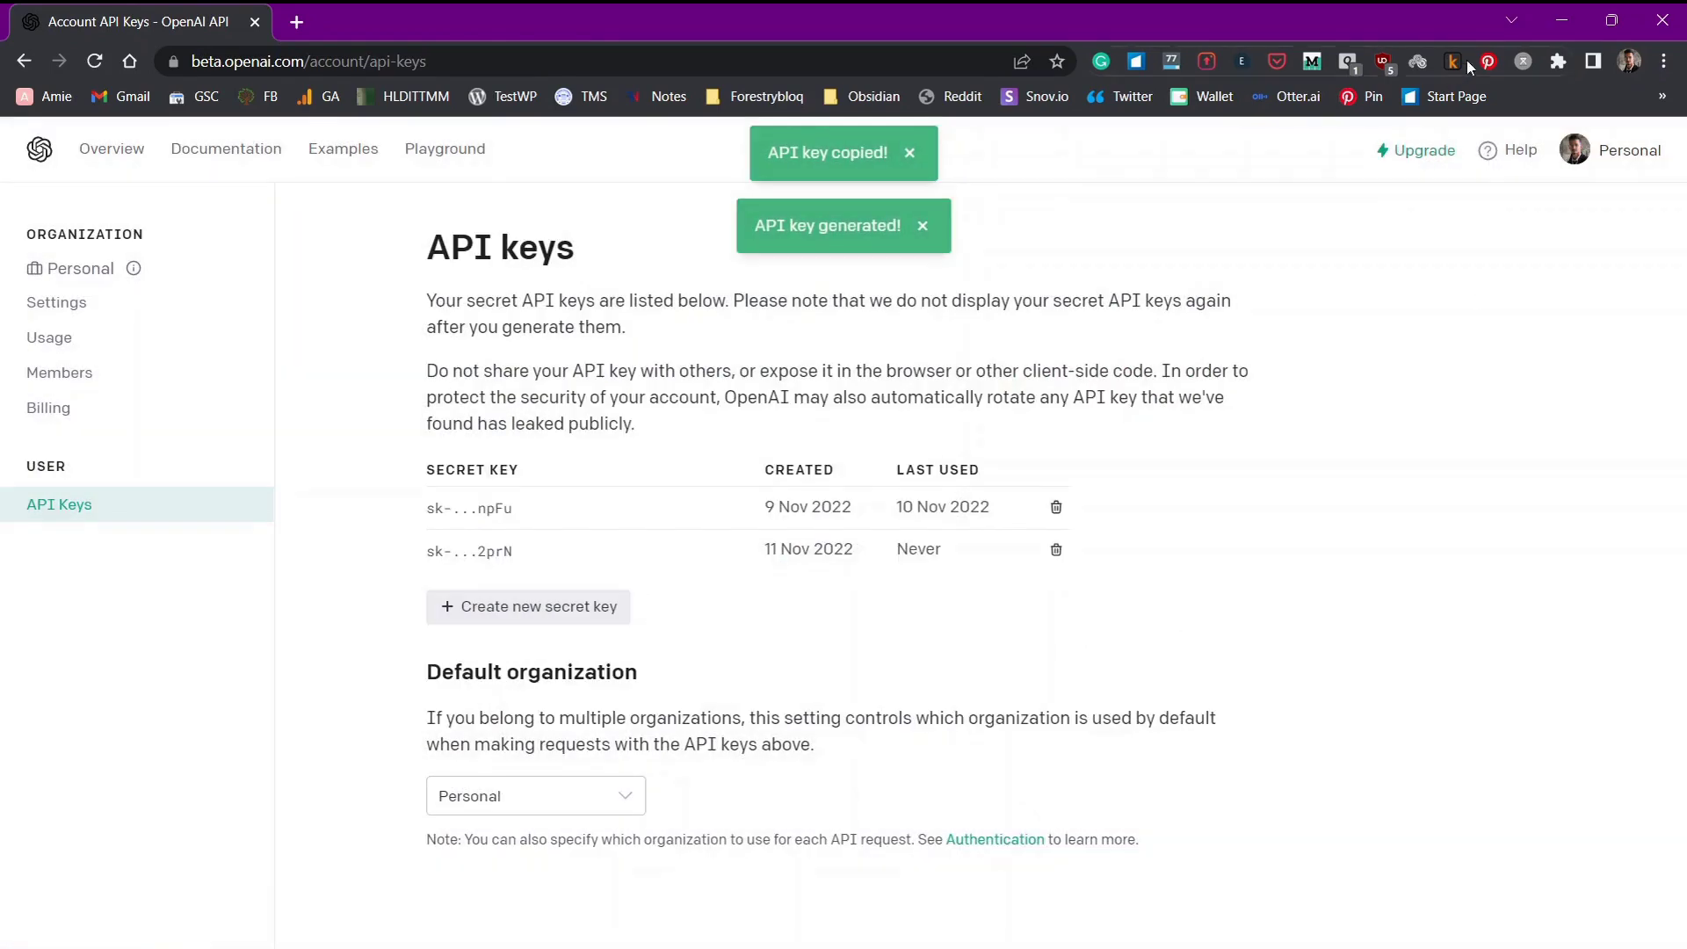
# Paste the copied secret key into Text Generator's api_key field and commit it
pyautogui.click(1561, 20)
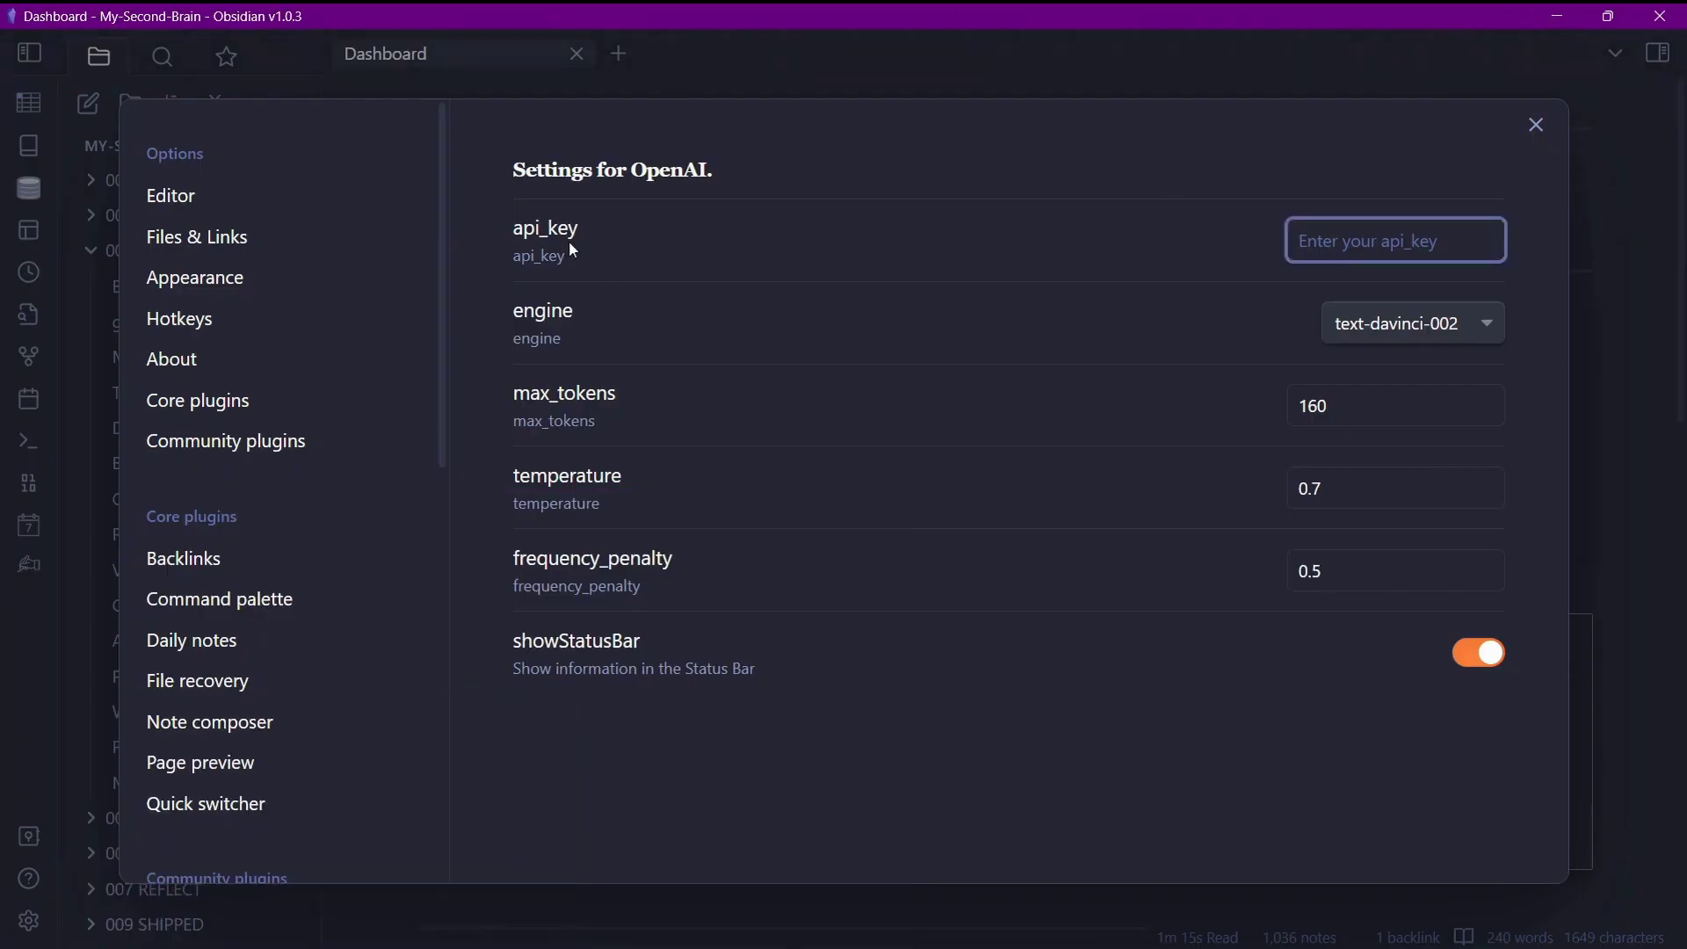
pyautogui.hotkey('ctrl', 'v')
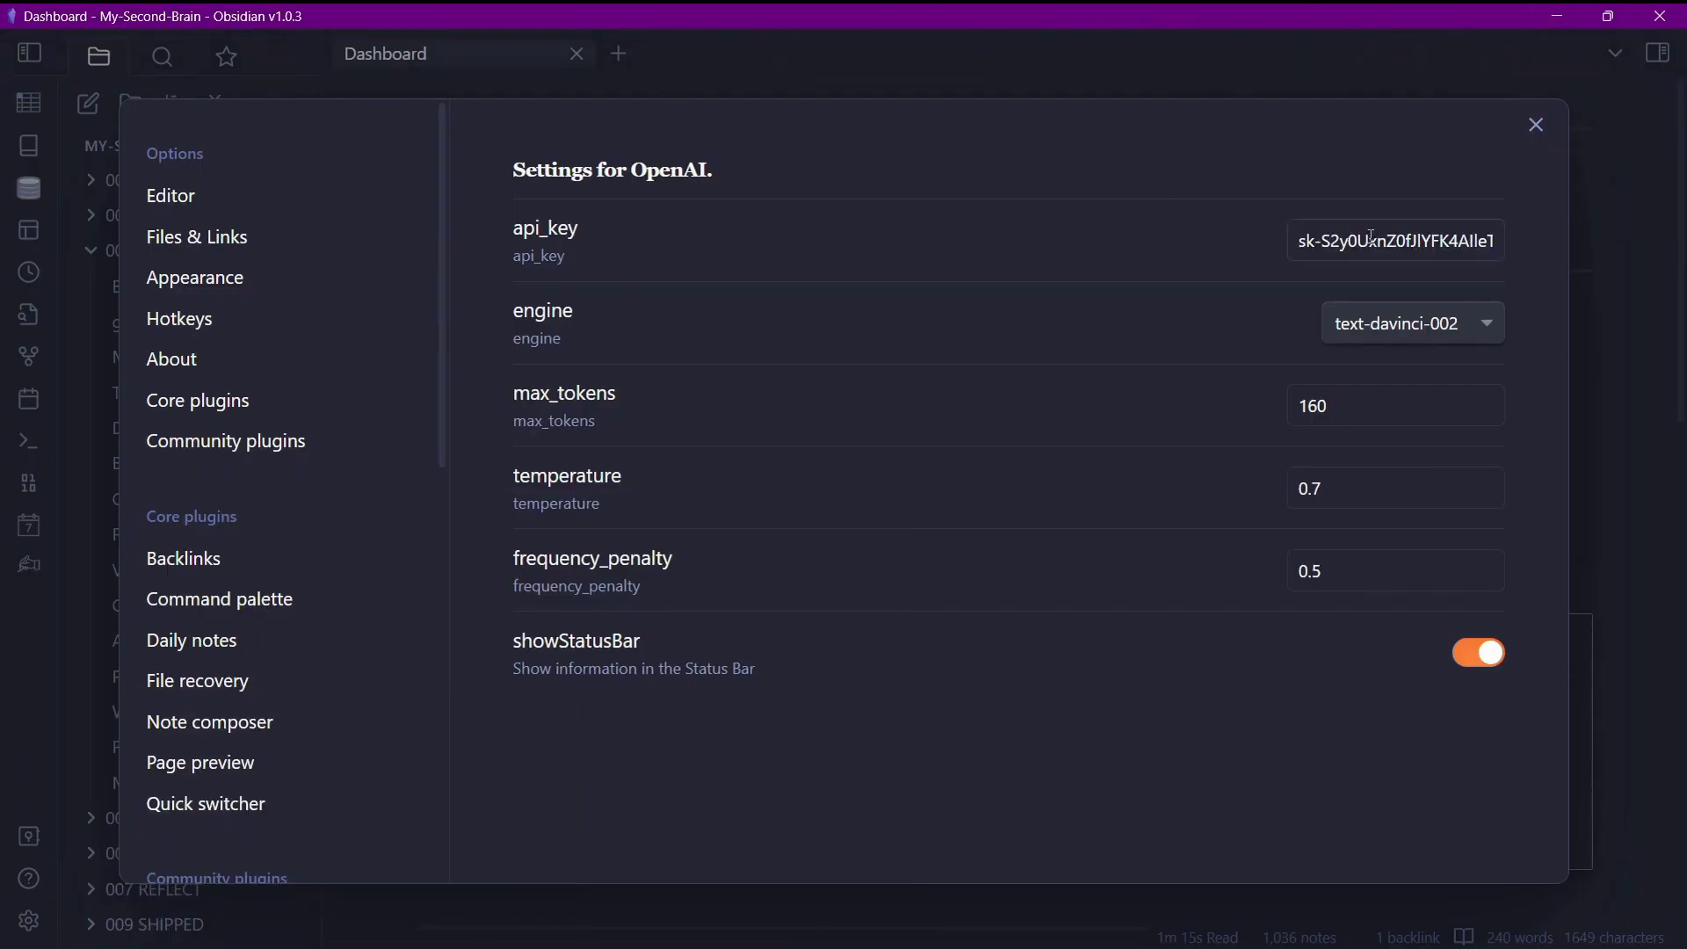
pyautogui.moveTo(1372, 237); pyautogui.dragTo(1531, 227)
pyautogui.click(1531, 227)
# Open the OpenAI API pricing page from the billing overview
pyautogui.click(174, 933)
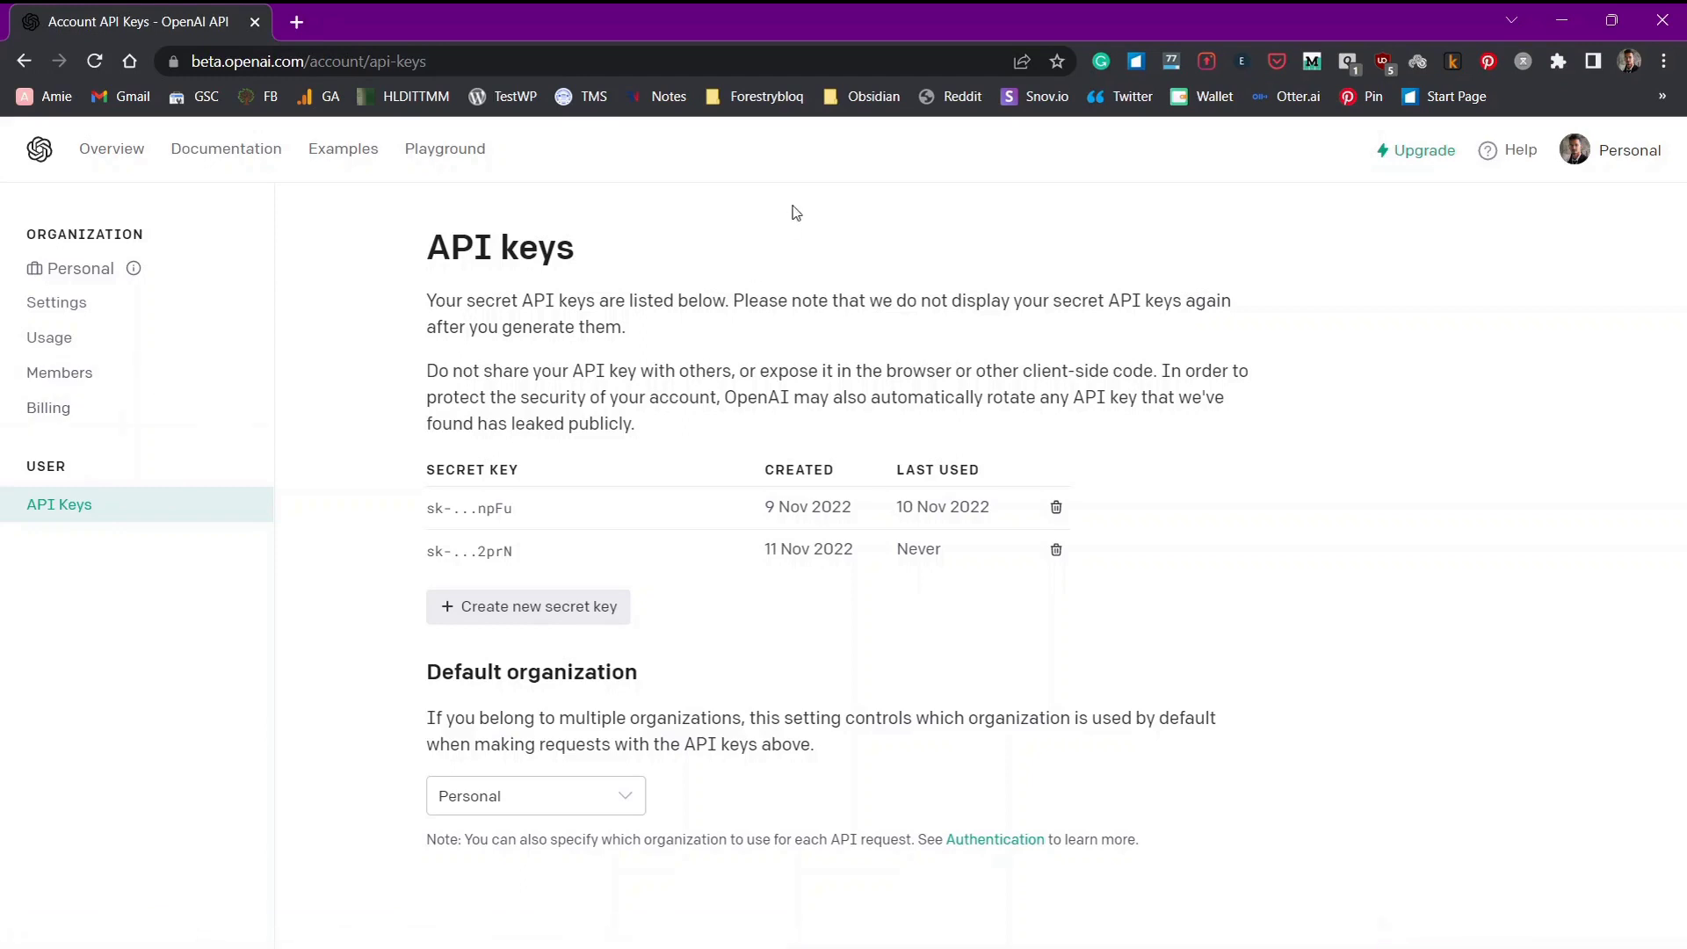
pyautogui.click(81, 411)
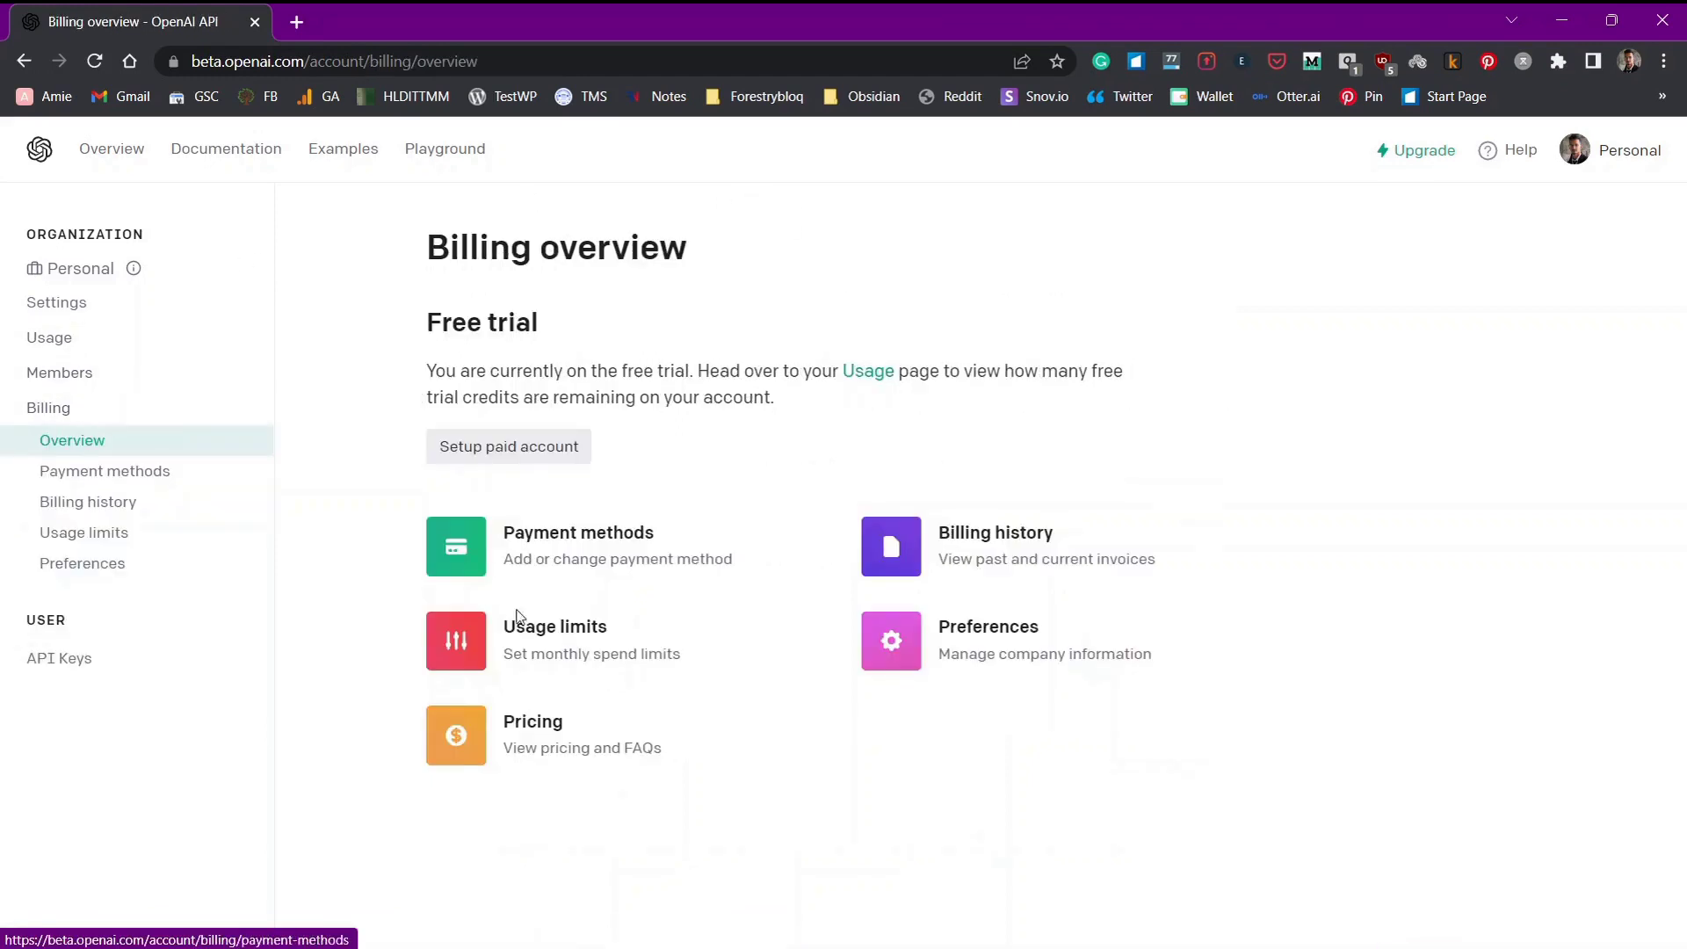
pyautogui.click(647, 760)
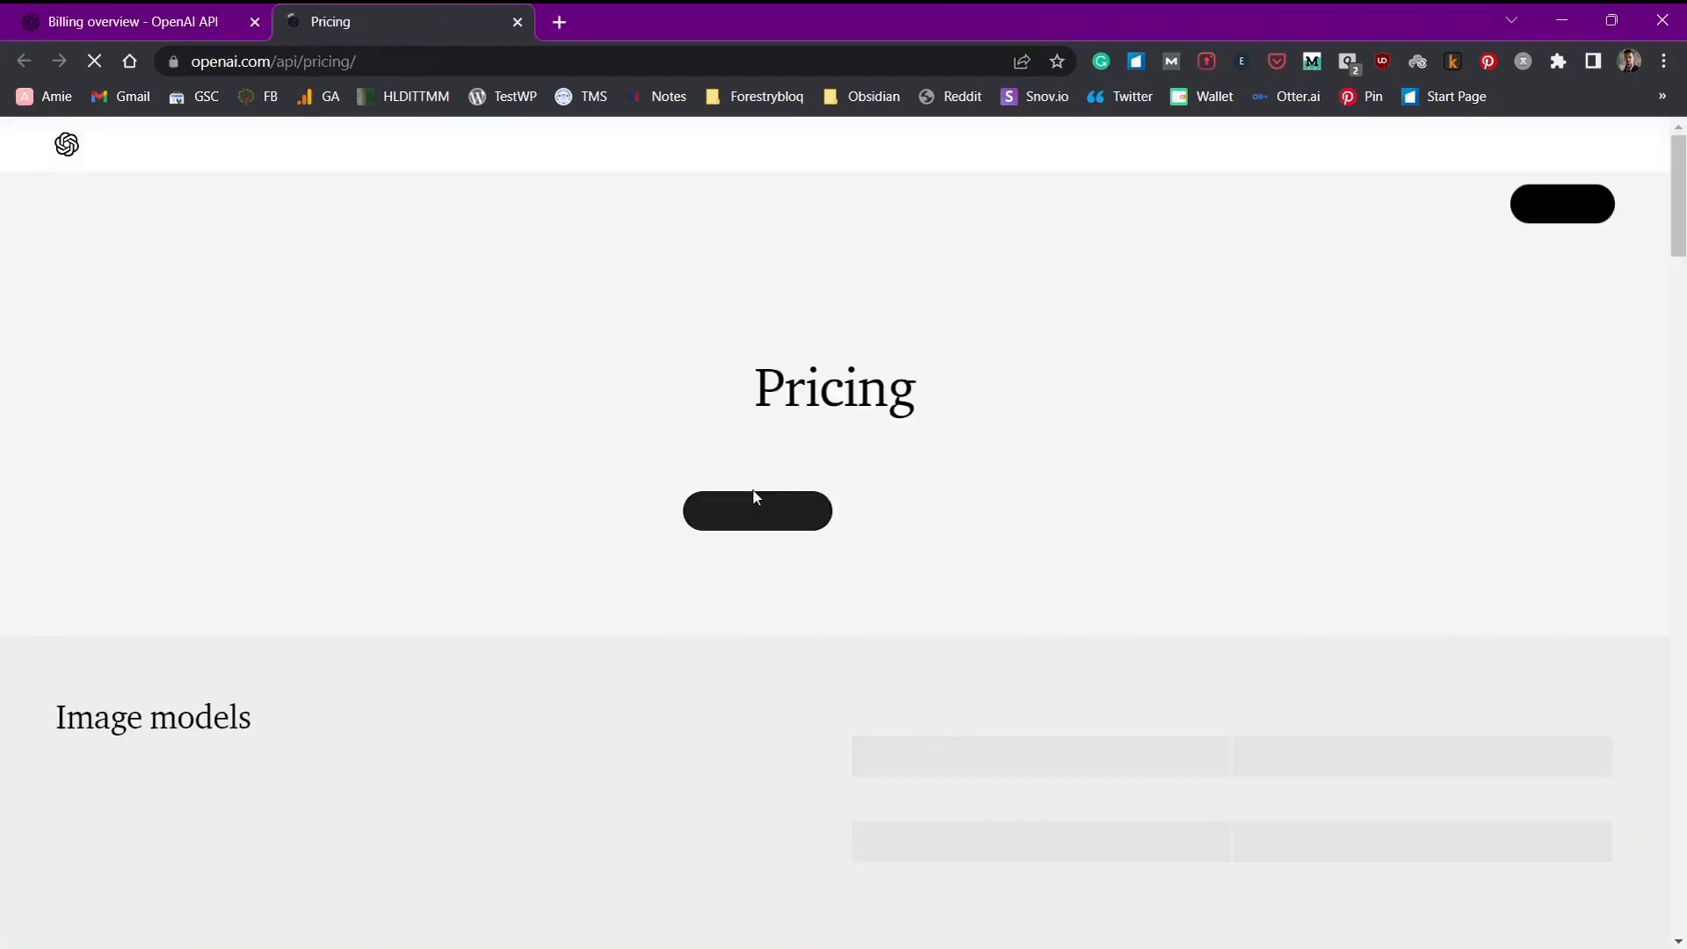
pyautogui.scroll(-2, 1160, 577)
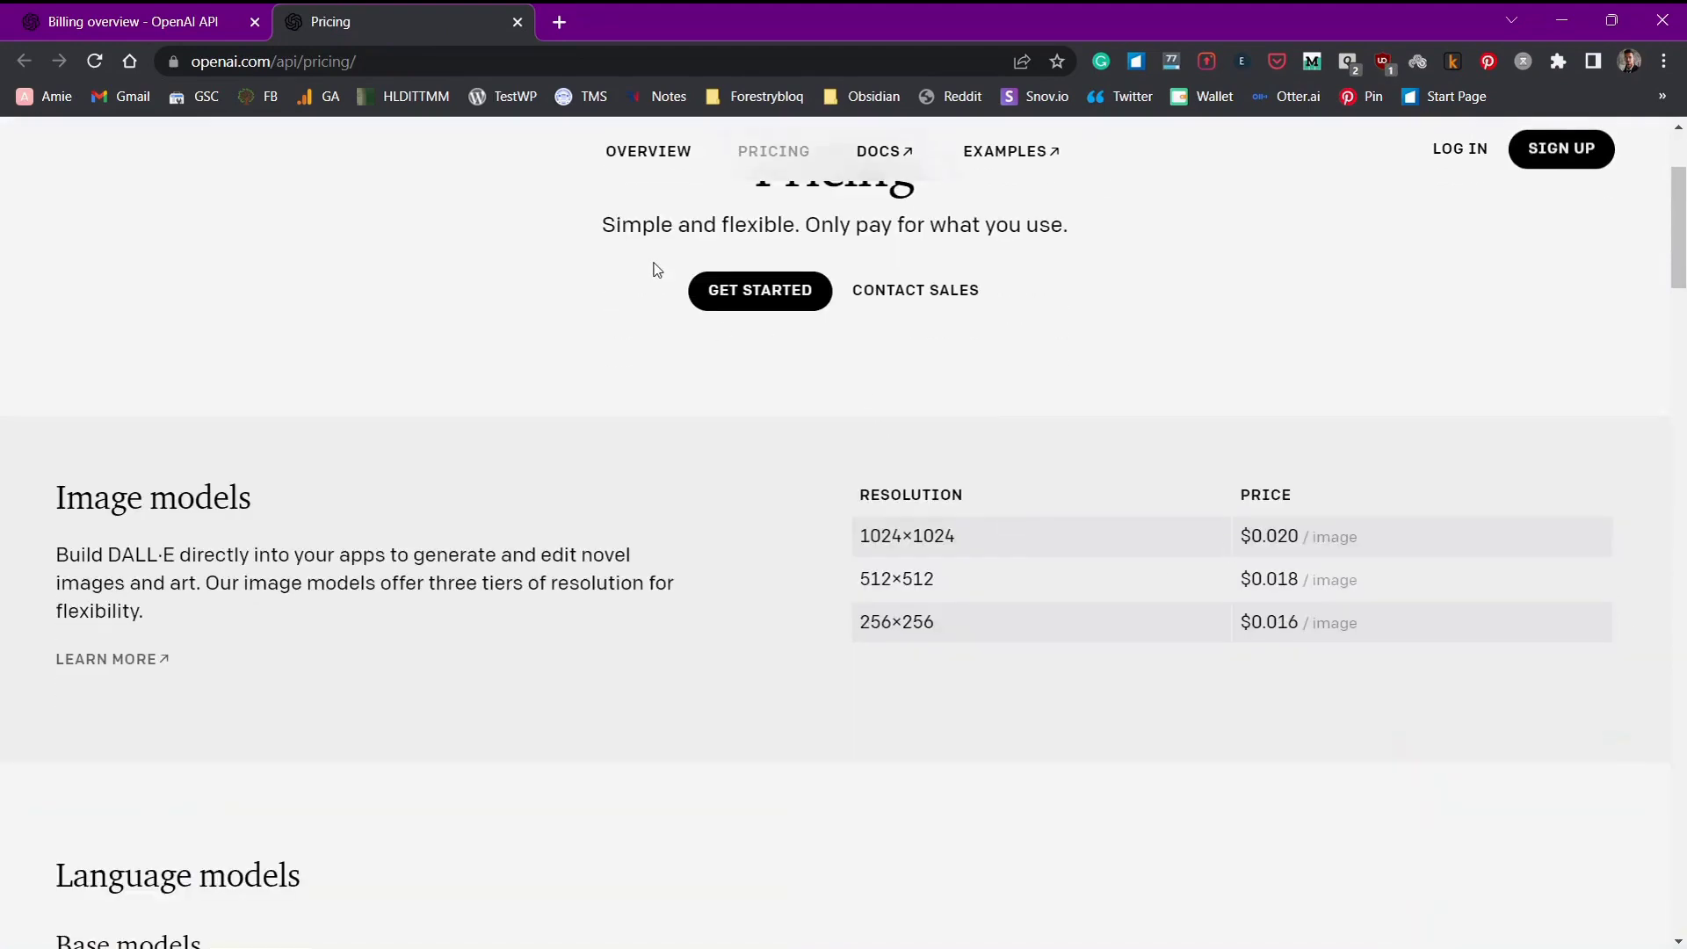
pyautogui.scroll(3, 653, 269)
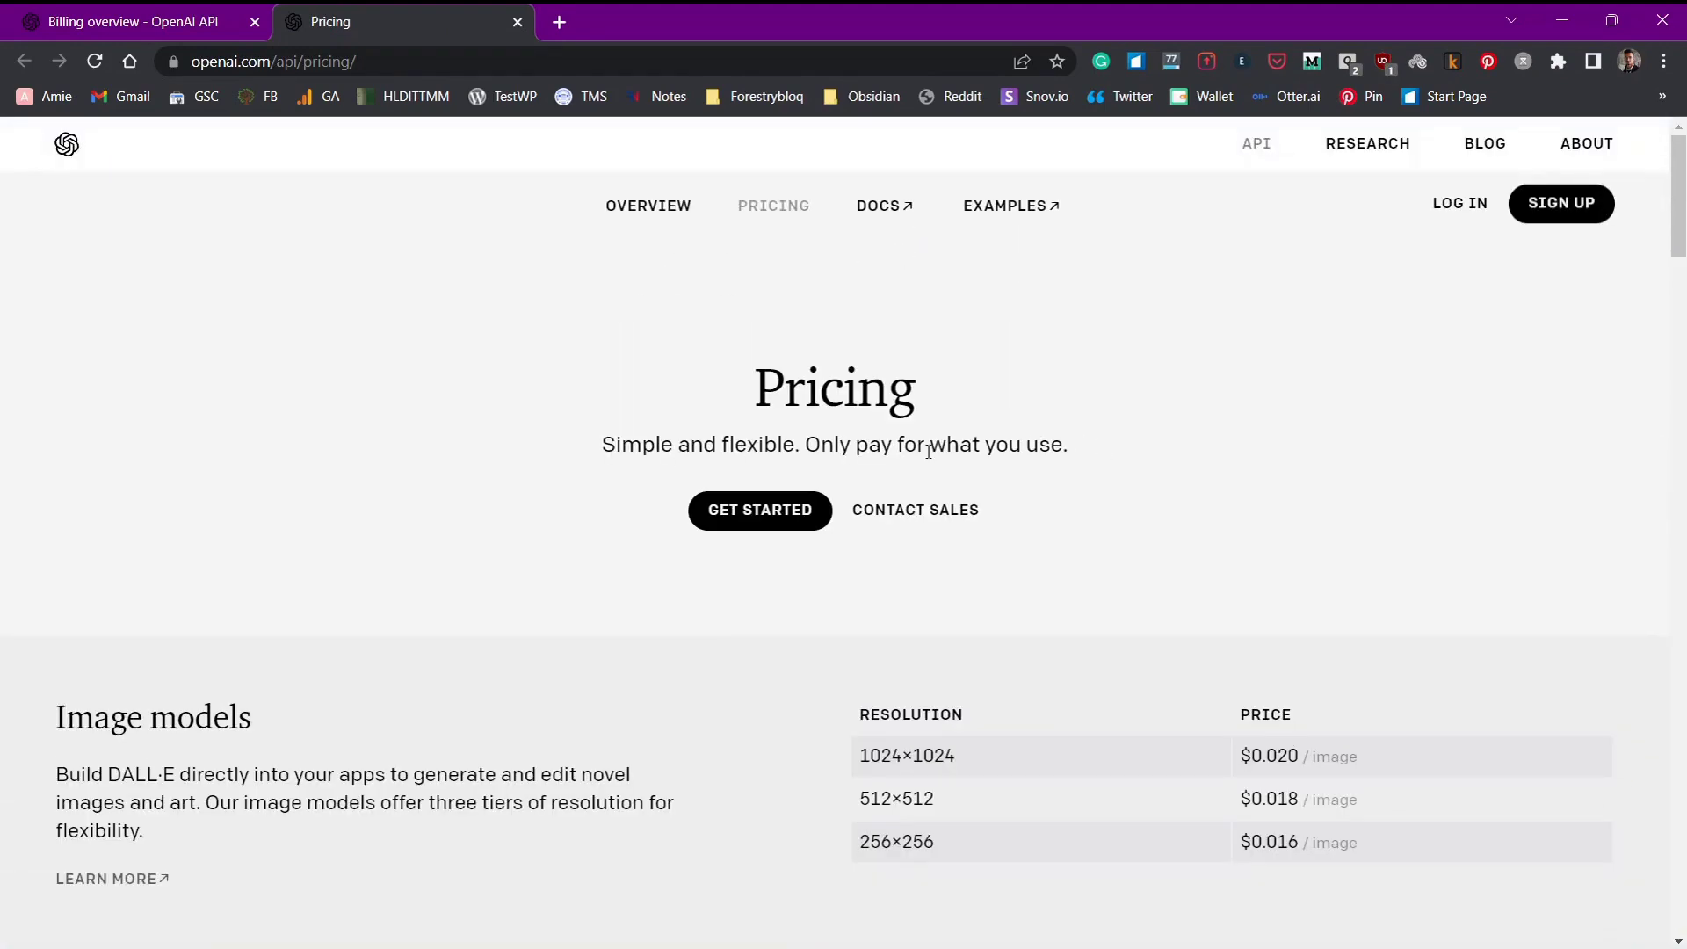
pyautogui.scroll(-5, 897, 452)
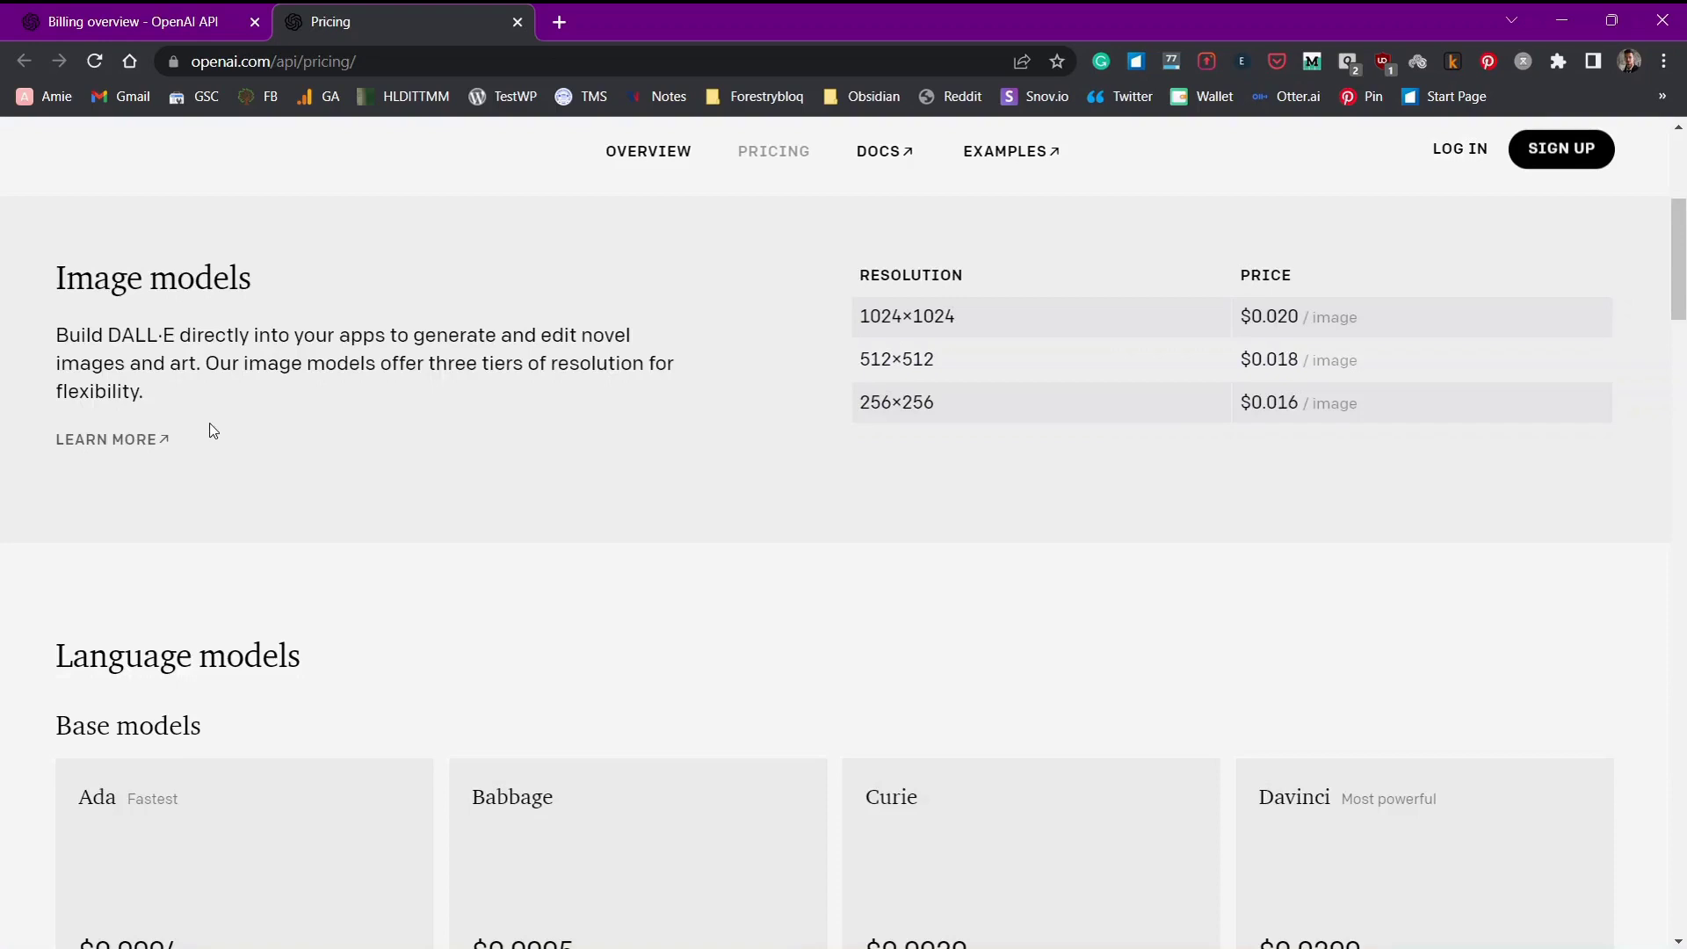
pyautogui.scroll(-5, 211, 431)
# Compare base language model prices, from Ada at $0.0004 per 1K tokens to Davinci
pyautogui.moveTo(104, 218); pyautogui.dragTo(245, 220)
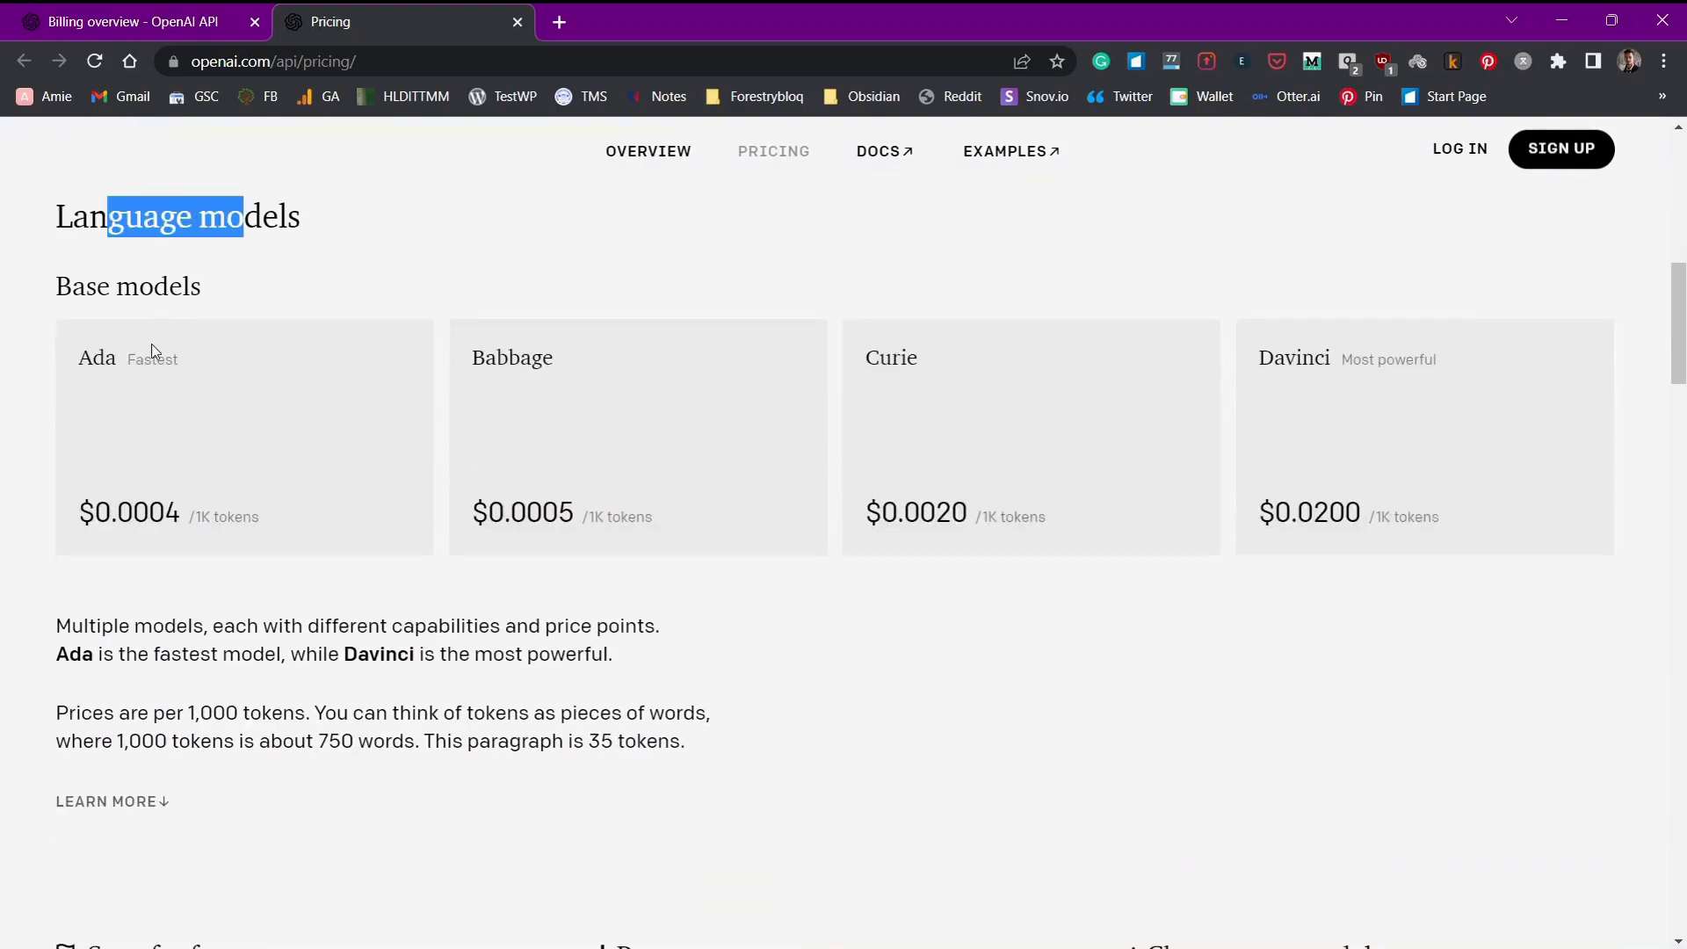
pyautogui.moveTo(86, 286); pyautogui.dragTo(293, 315)
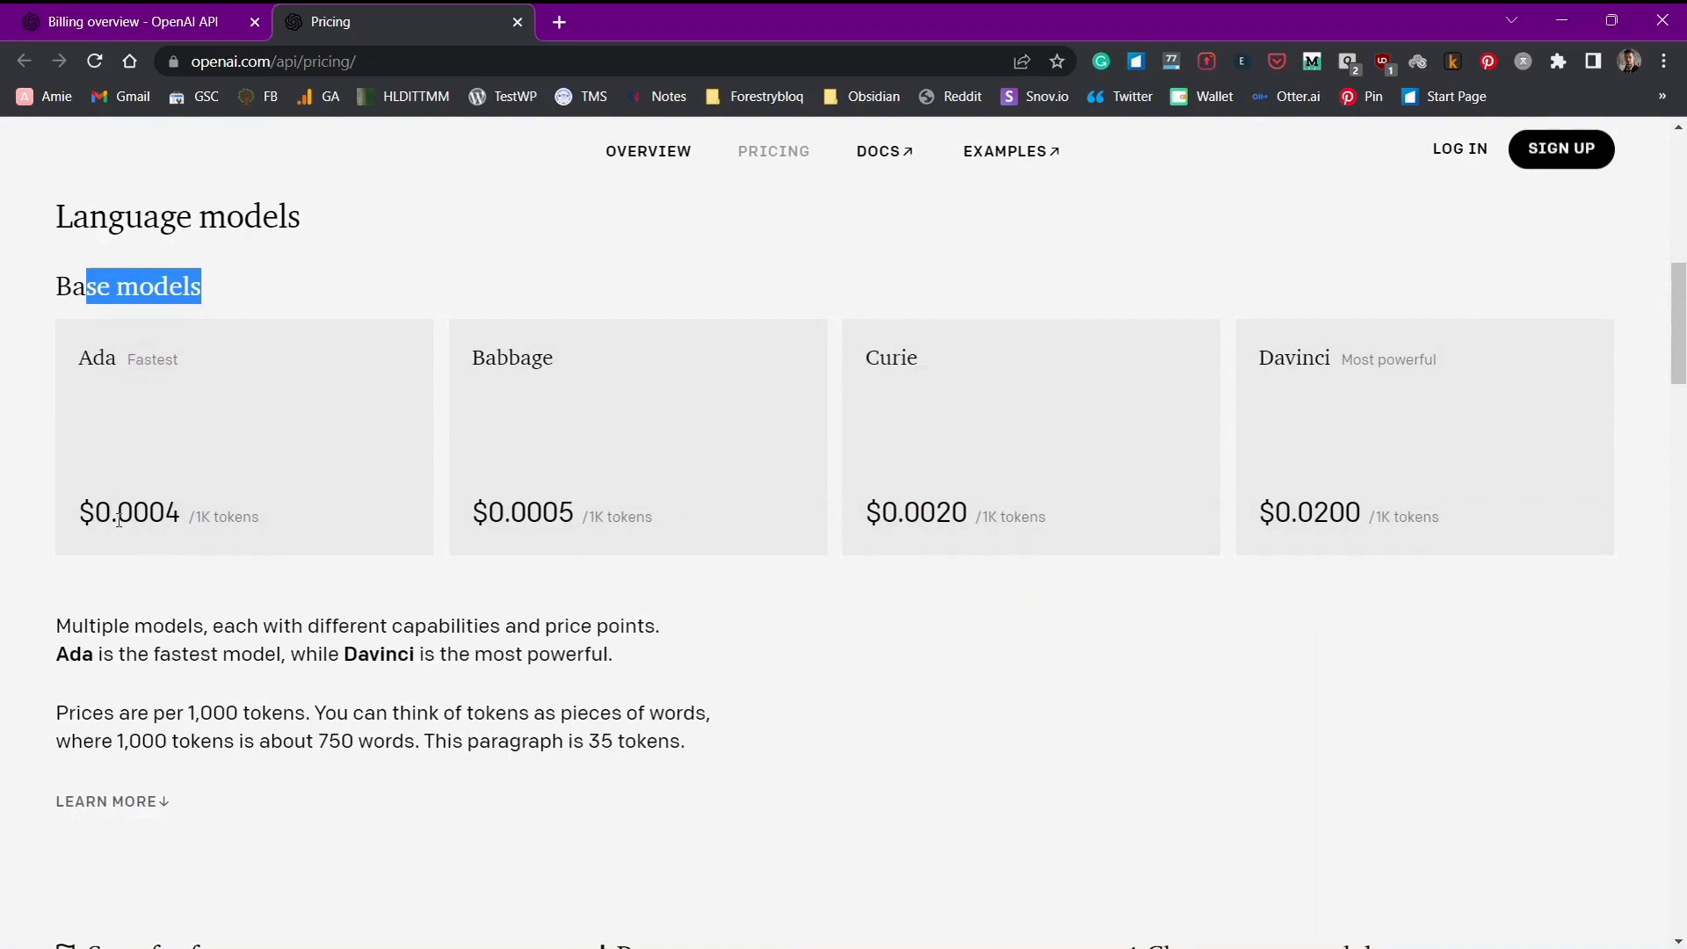
pyautogui.moveTo(112, 519); pyautogui.dragTo(304, 529)
pyautogui.moveTo(196, 518); pyautogui.dragTo(318, 523)
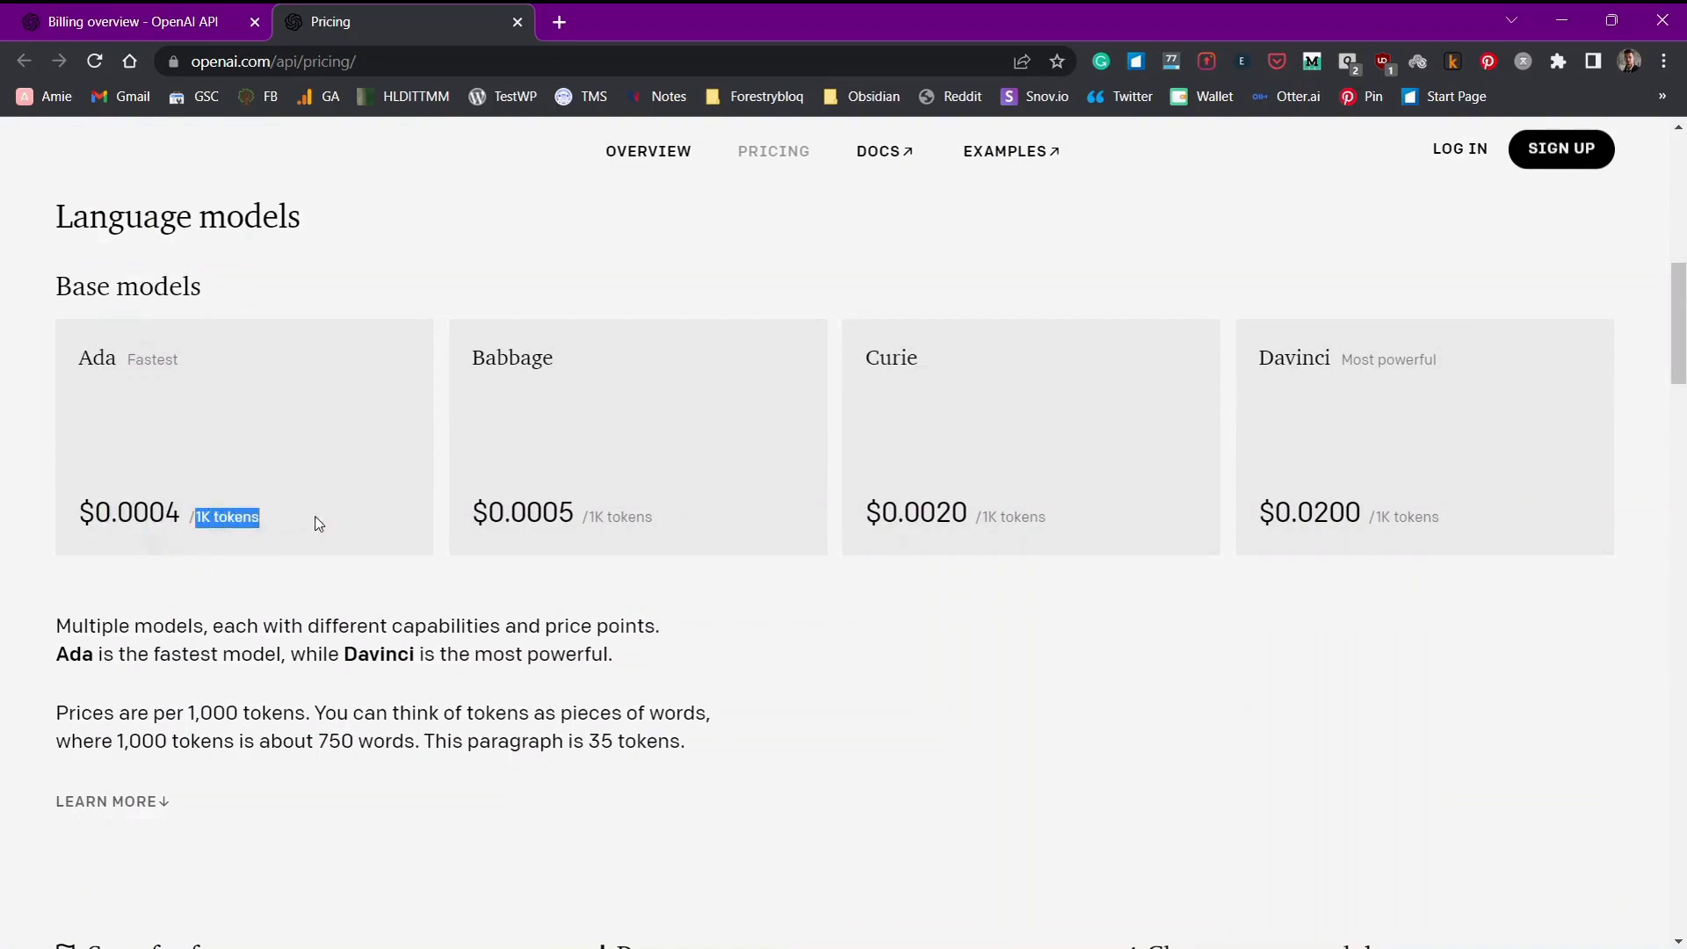
pyautogui.click(306, 647)
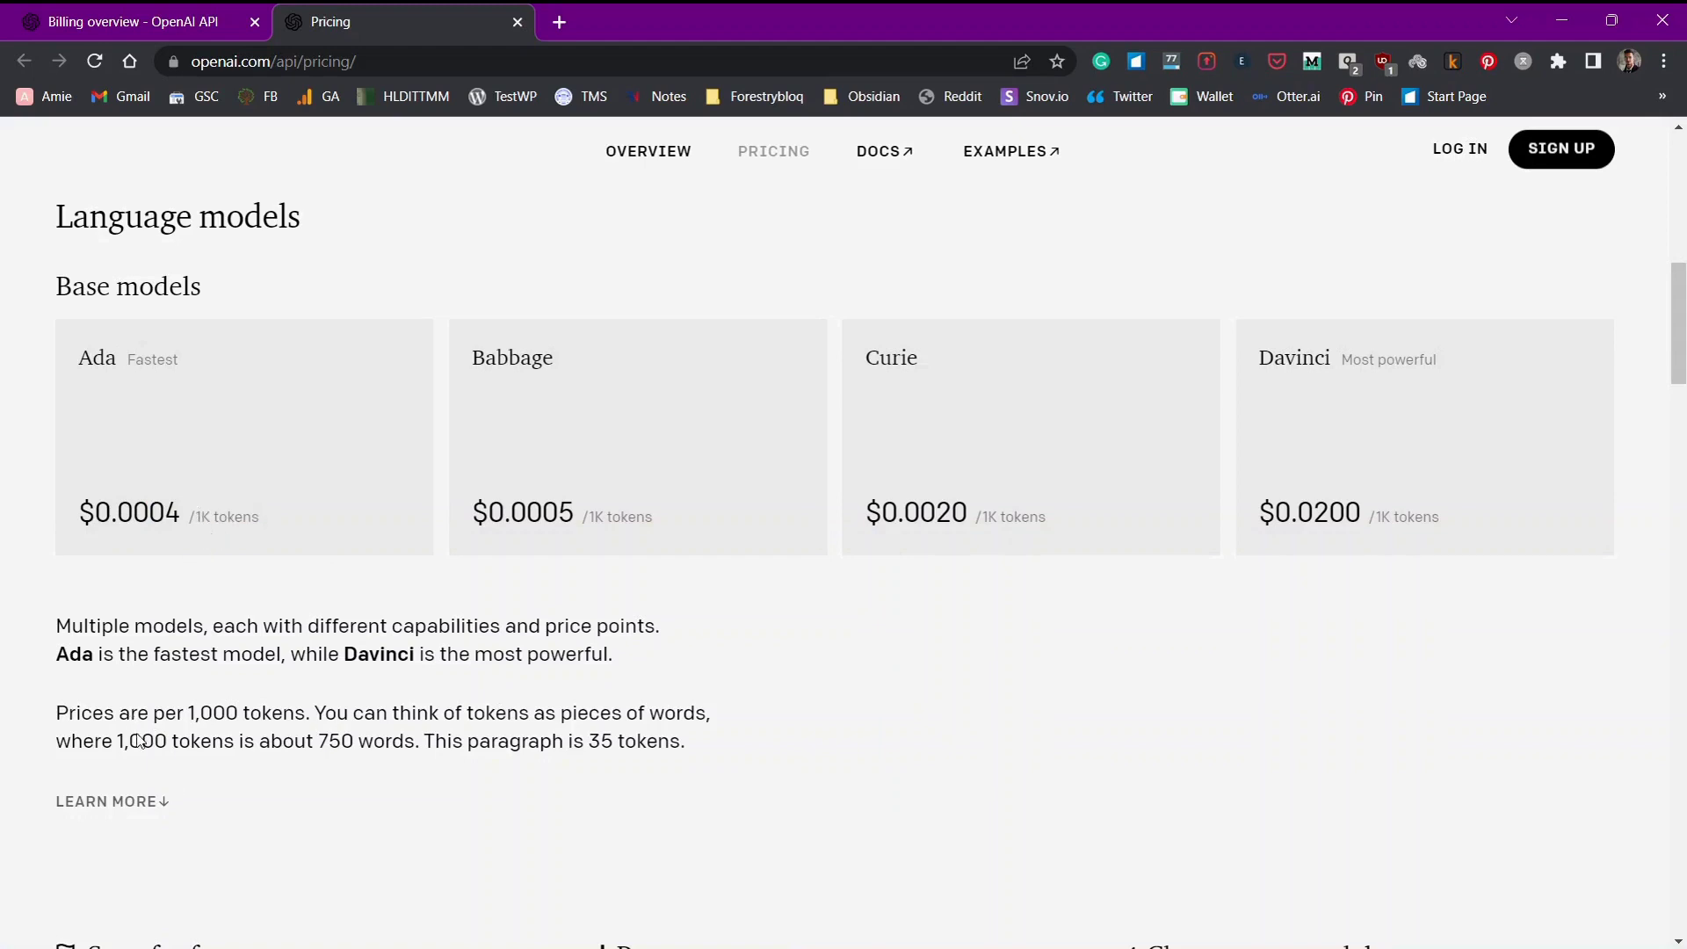
pyautogui.moveTo(111, 744); pyautogui.dragTo(411, 743)
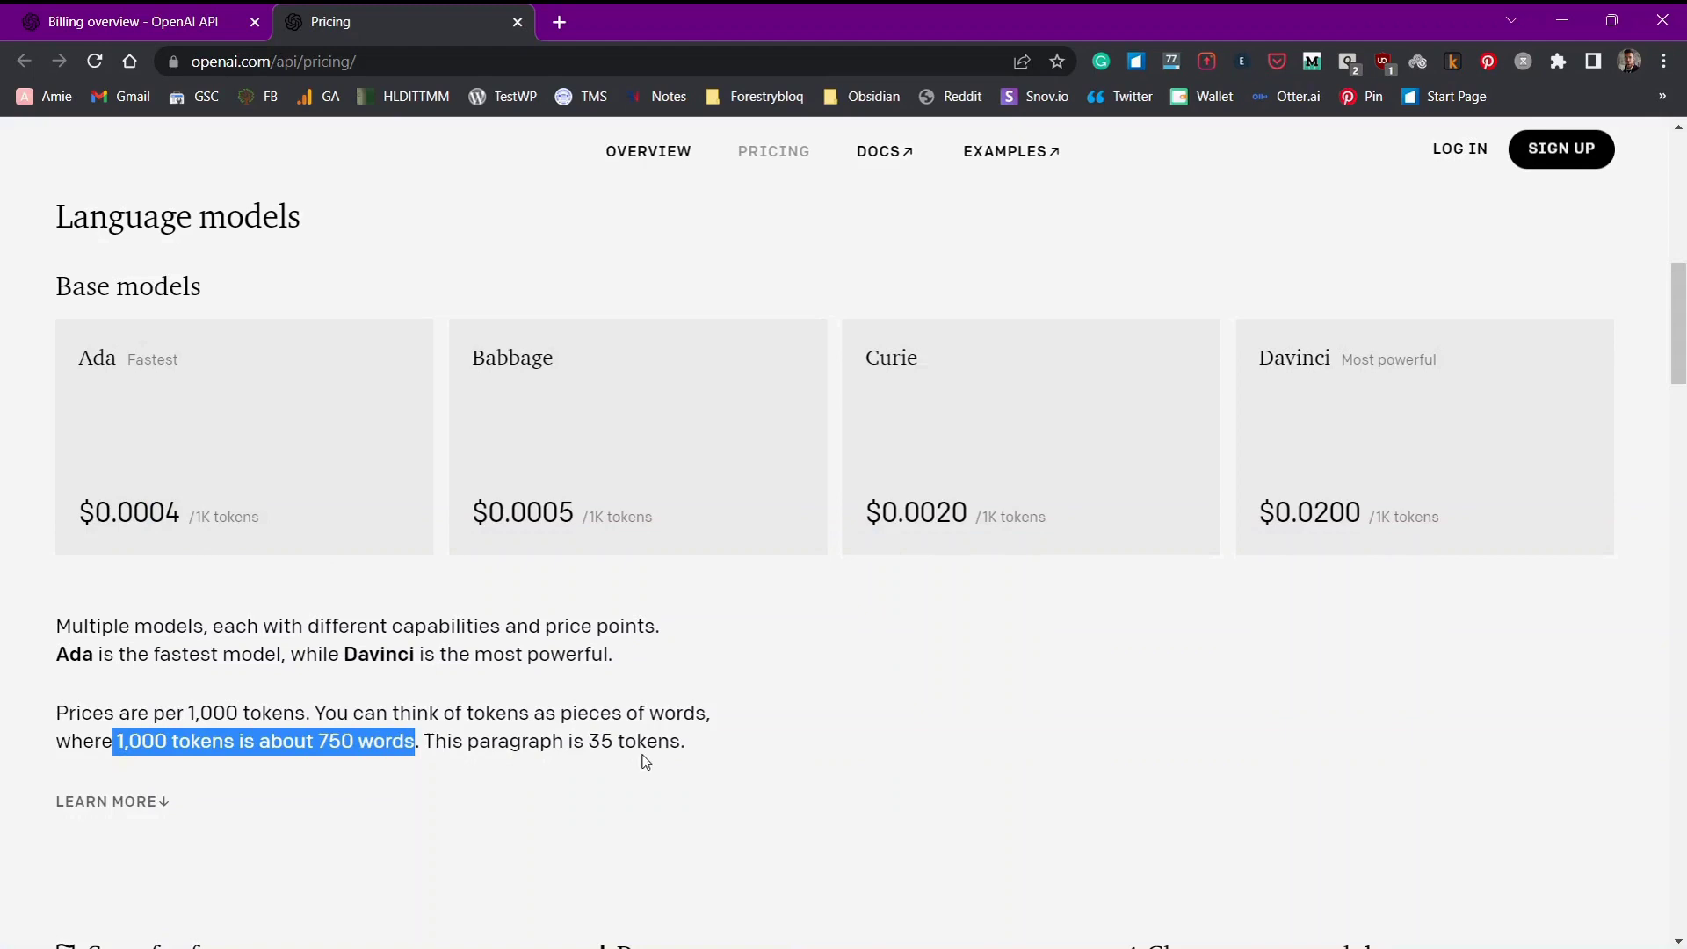
pyautogui.moveTo(699, 757); pyautogui.dragTo(60, 724)
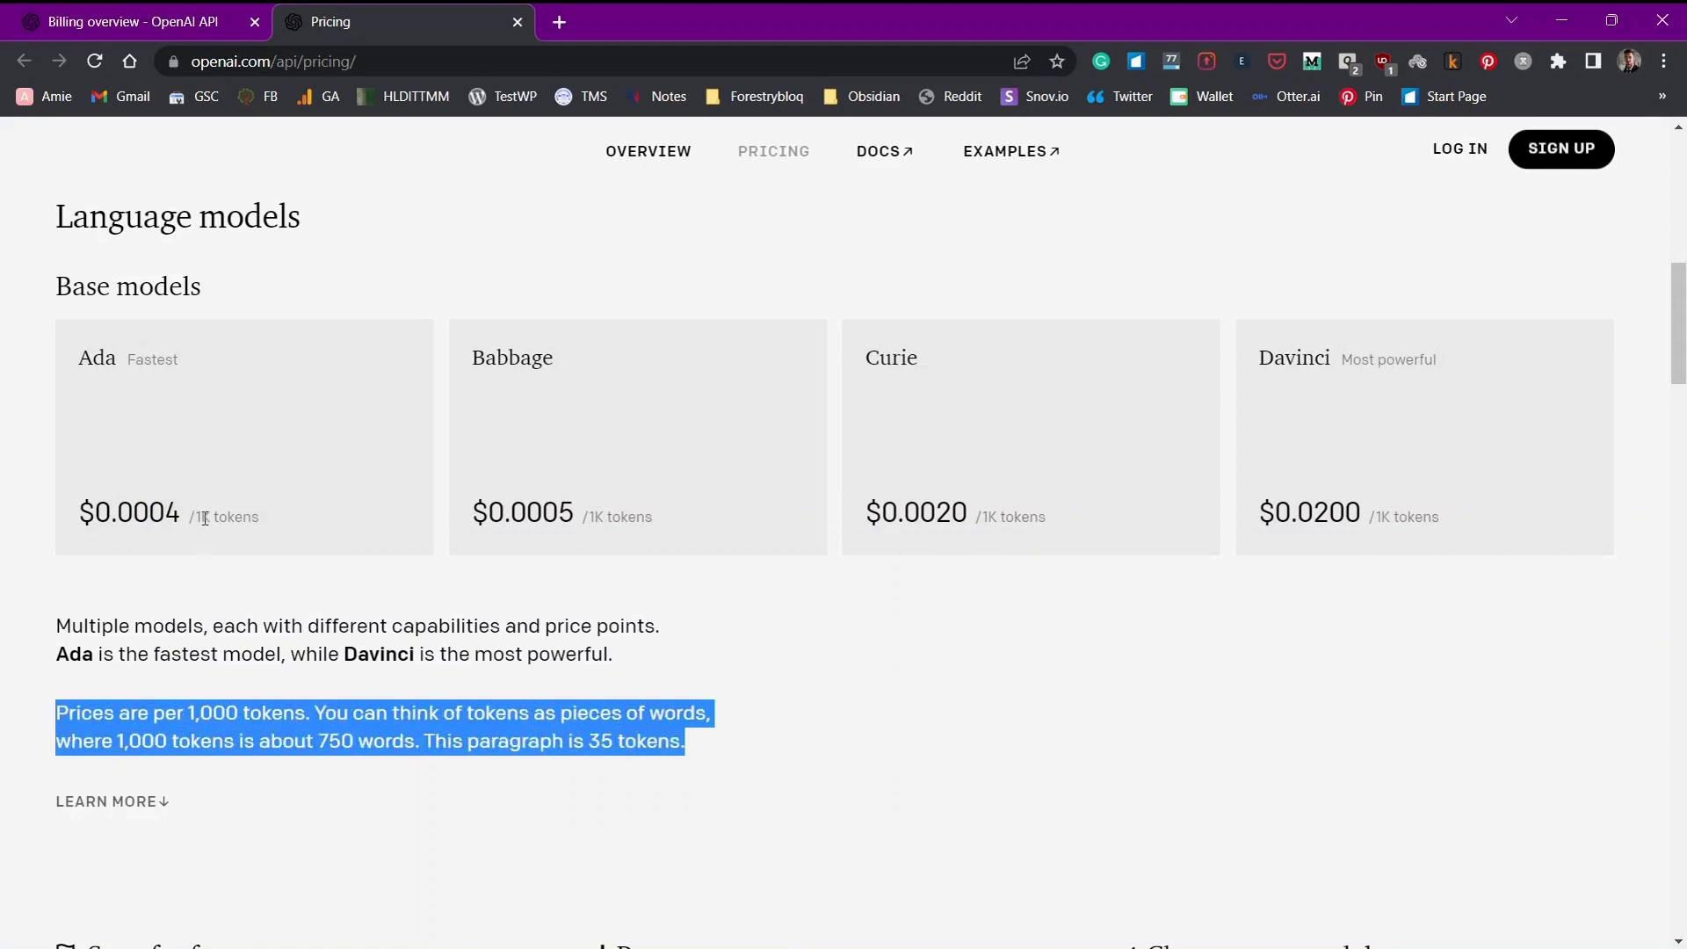
pyautogui.click(168, 513)
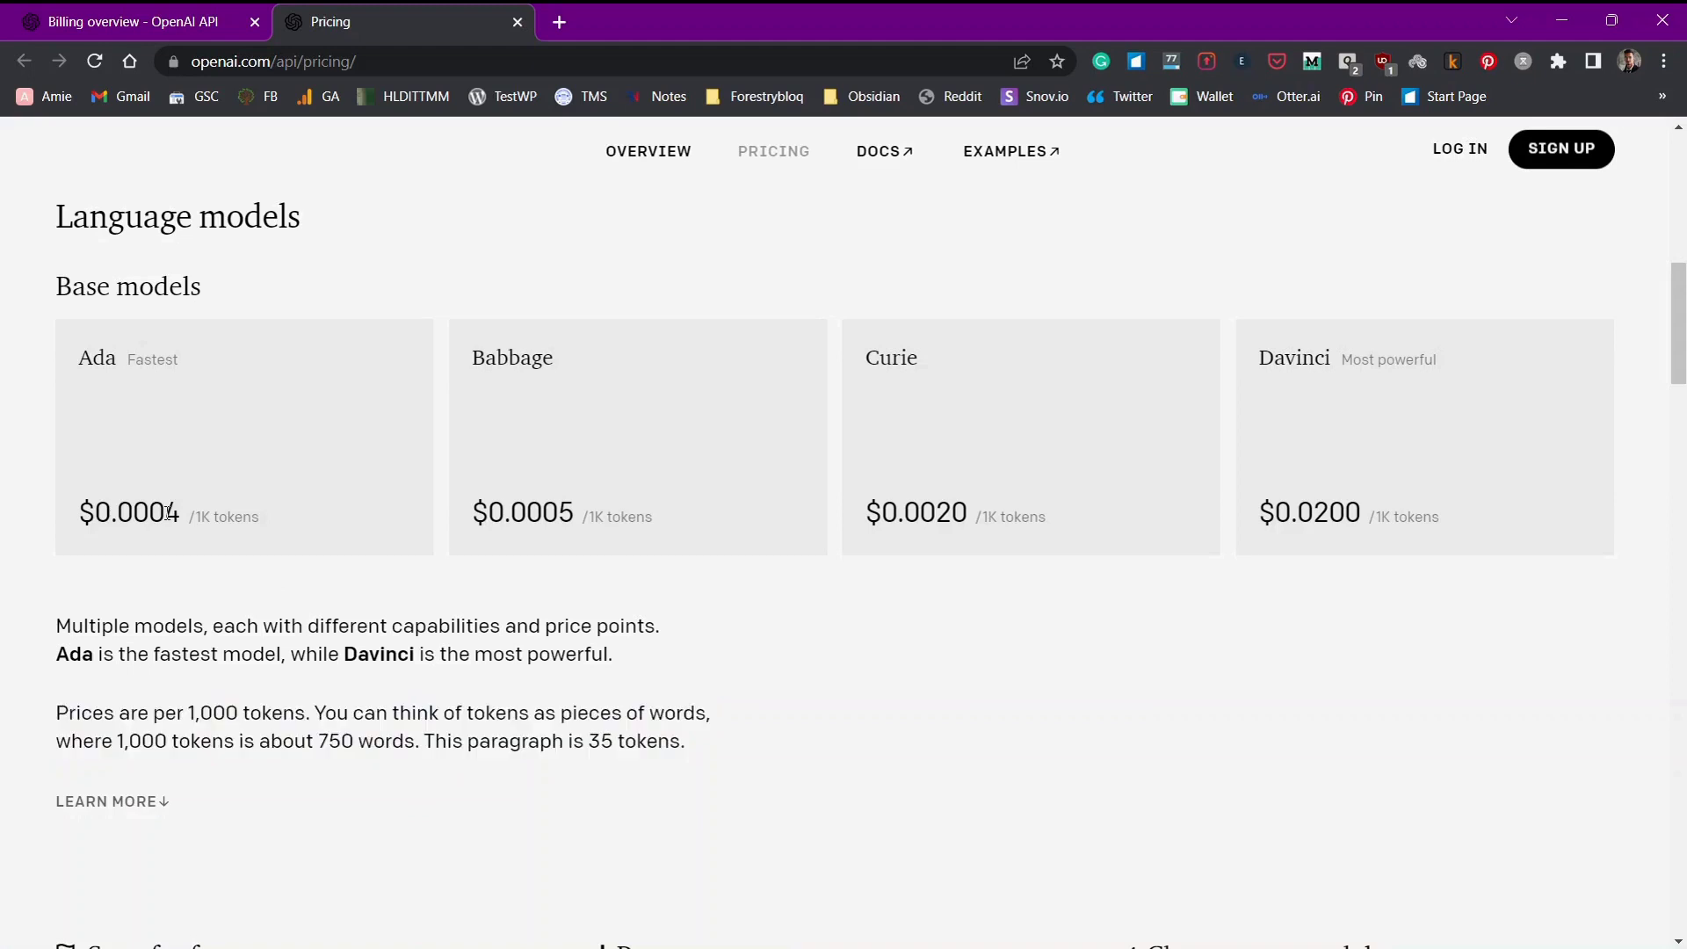
pyautogui.moveTo(198, 519); pyautogui.dragTo(289, 520)
pyautogui.moveTo(1333, 356); pyautogui.dragTo(1271, 356)
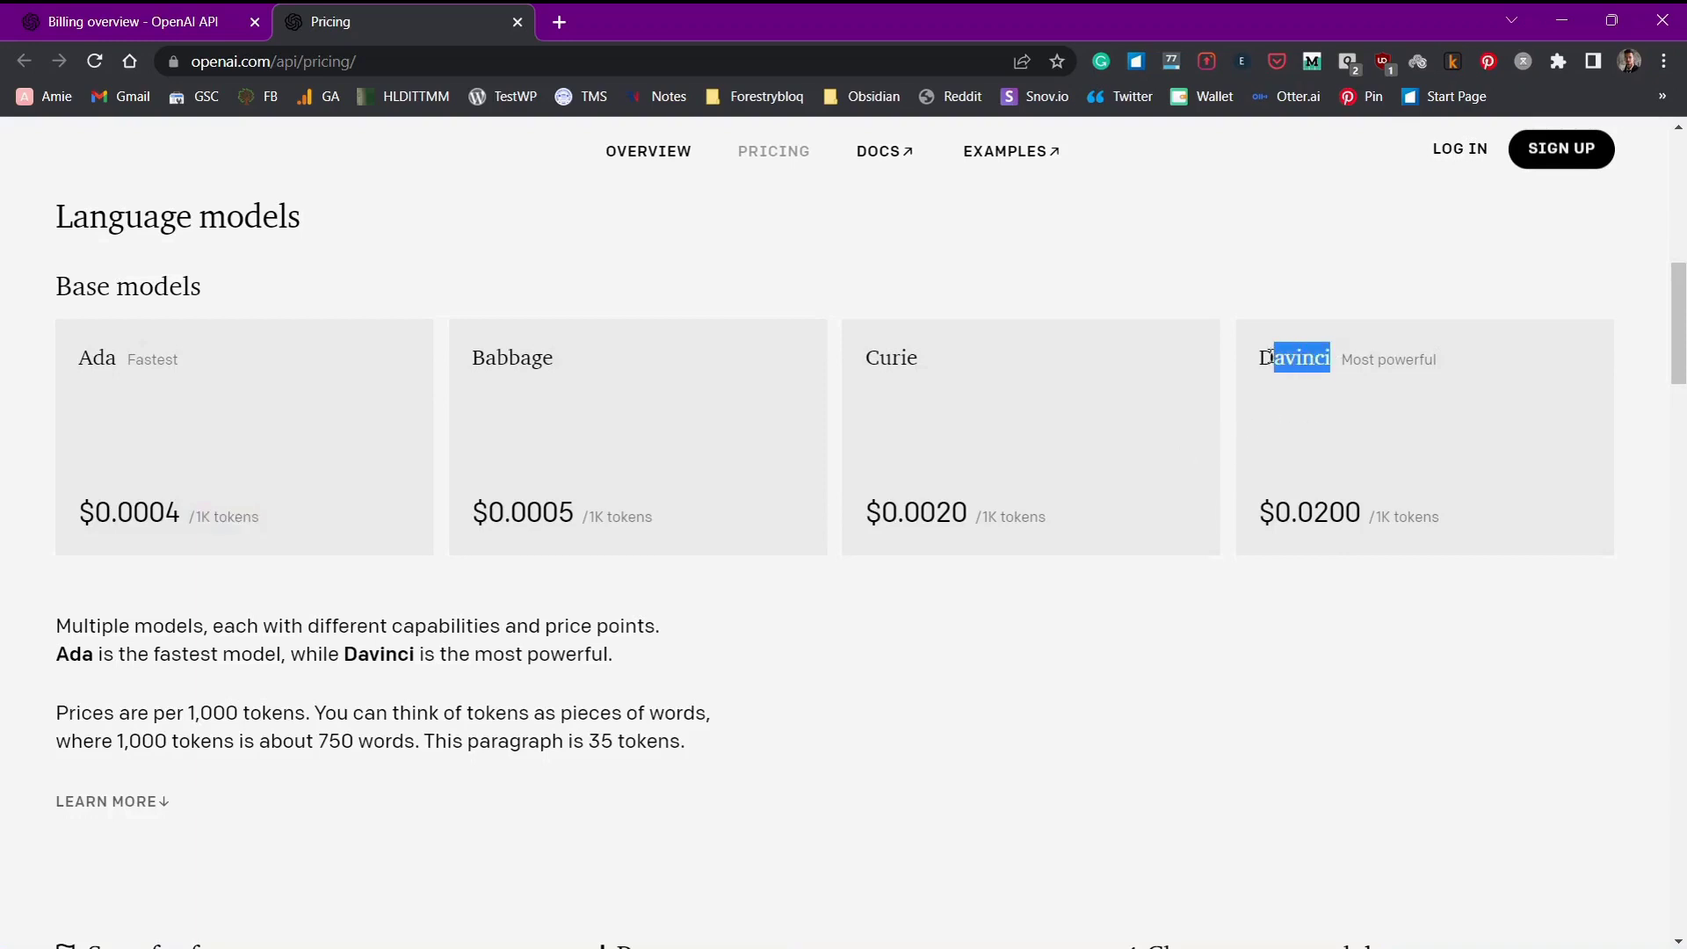
pyautogui.moveTo(1270, 509); pyautogui.dragTo(1523, 458)
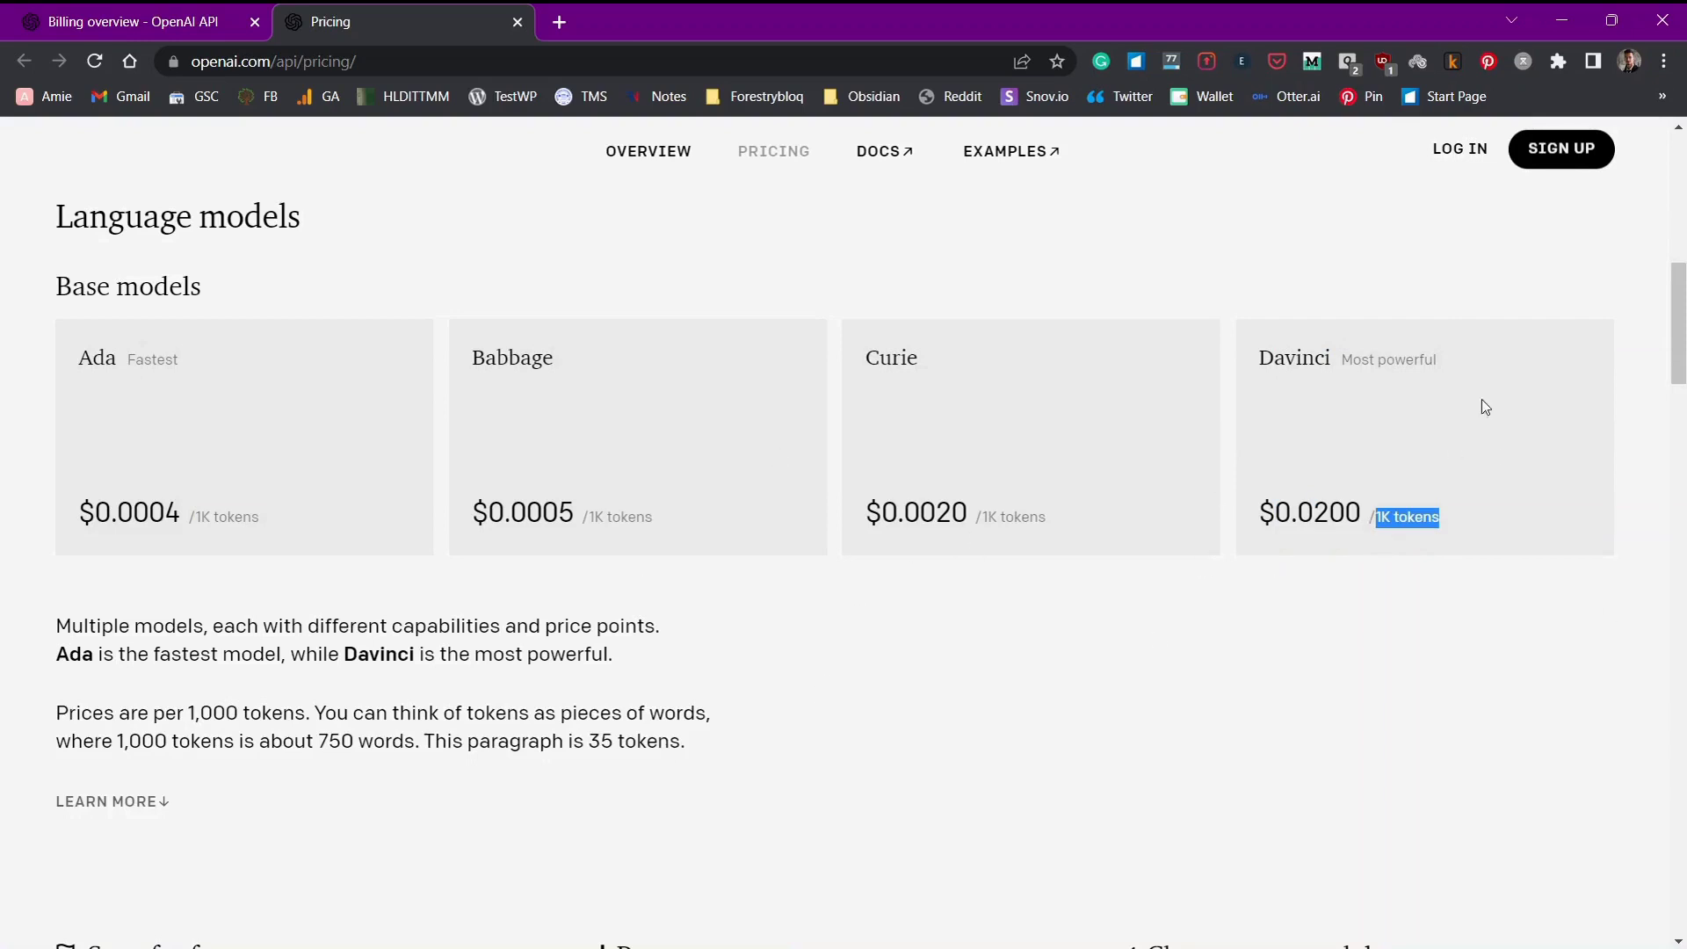
pyautogui.moveTo(1332, 360); pyautogui.dragTo(1286, 358)
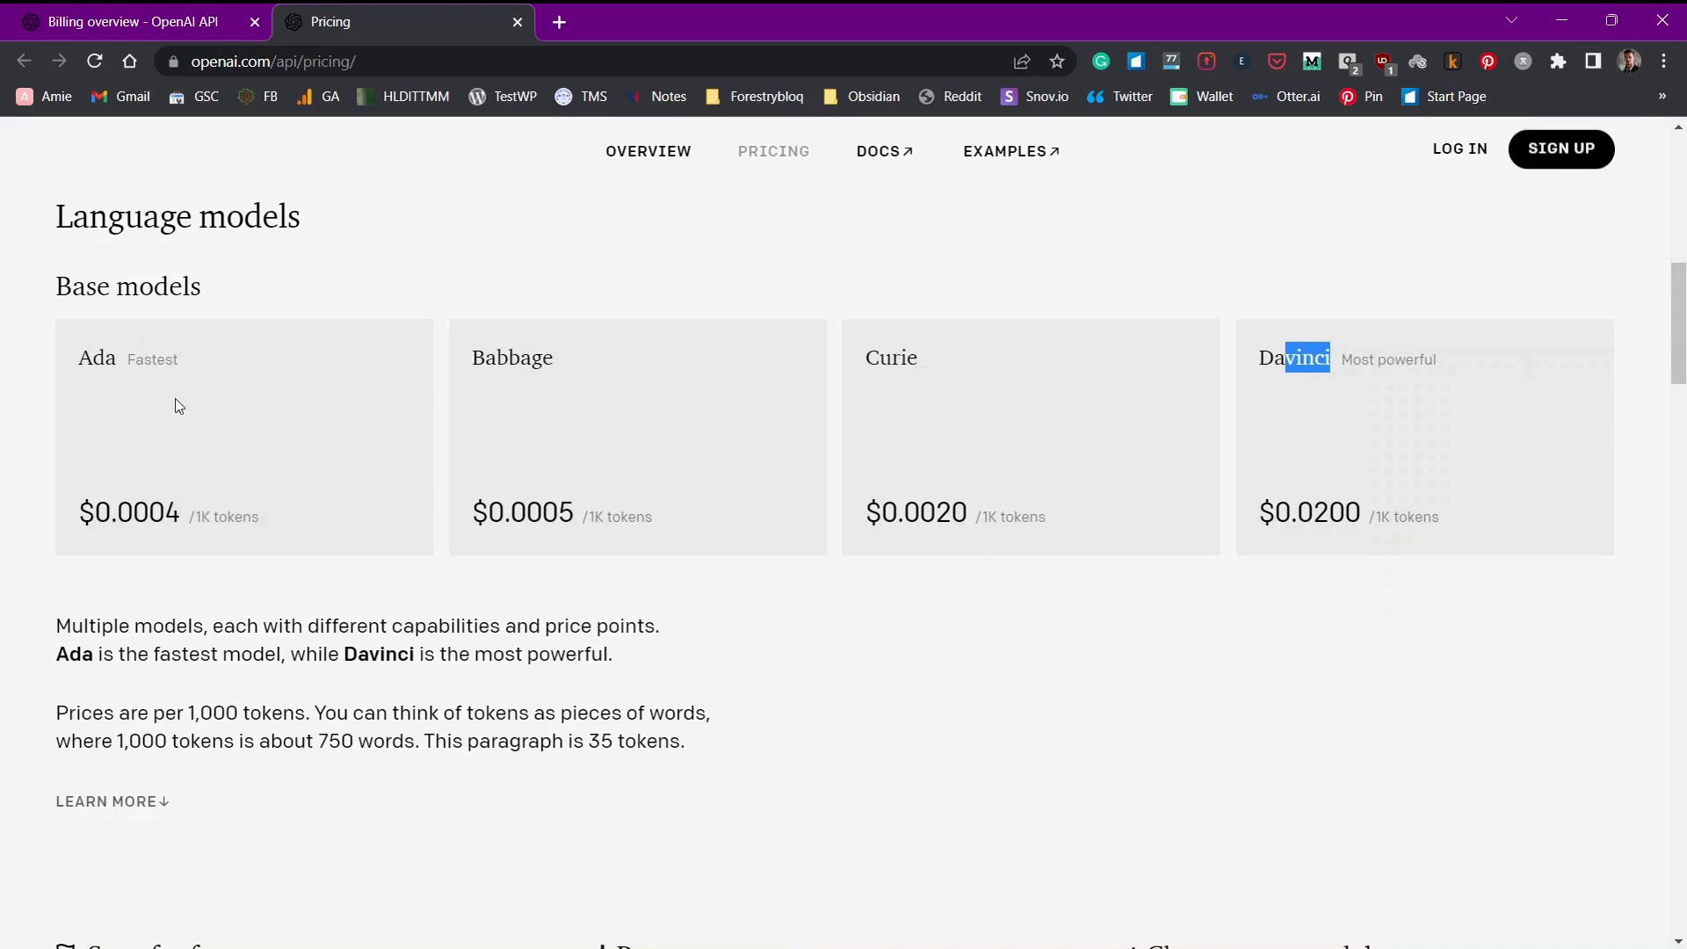
# Review the $18 free credit offer, valid for the first 3 months
pyautogui.moveTo(77, 366); pyautogui.dragTo(182, 362)
pyautogui.scroll(10, 451, 606)
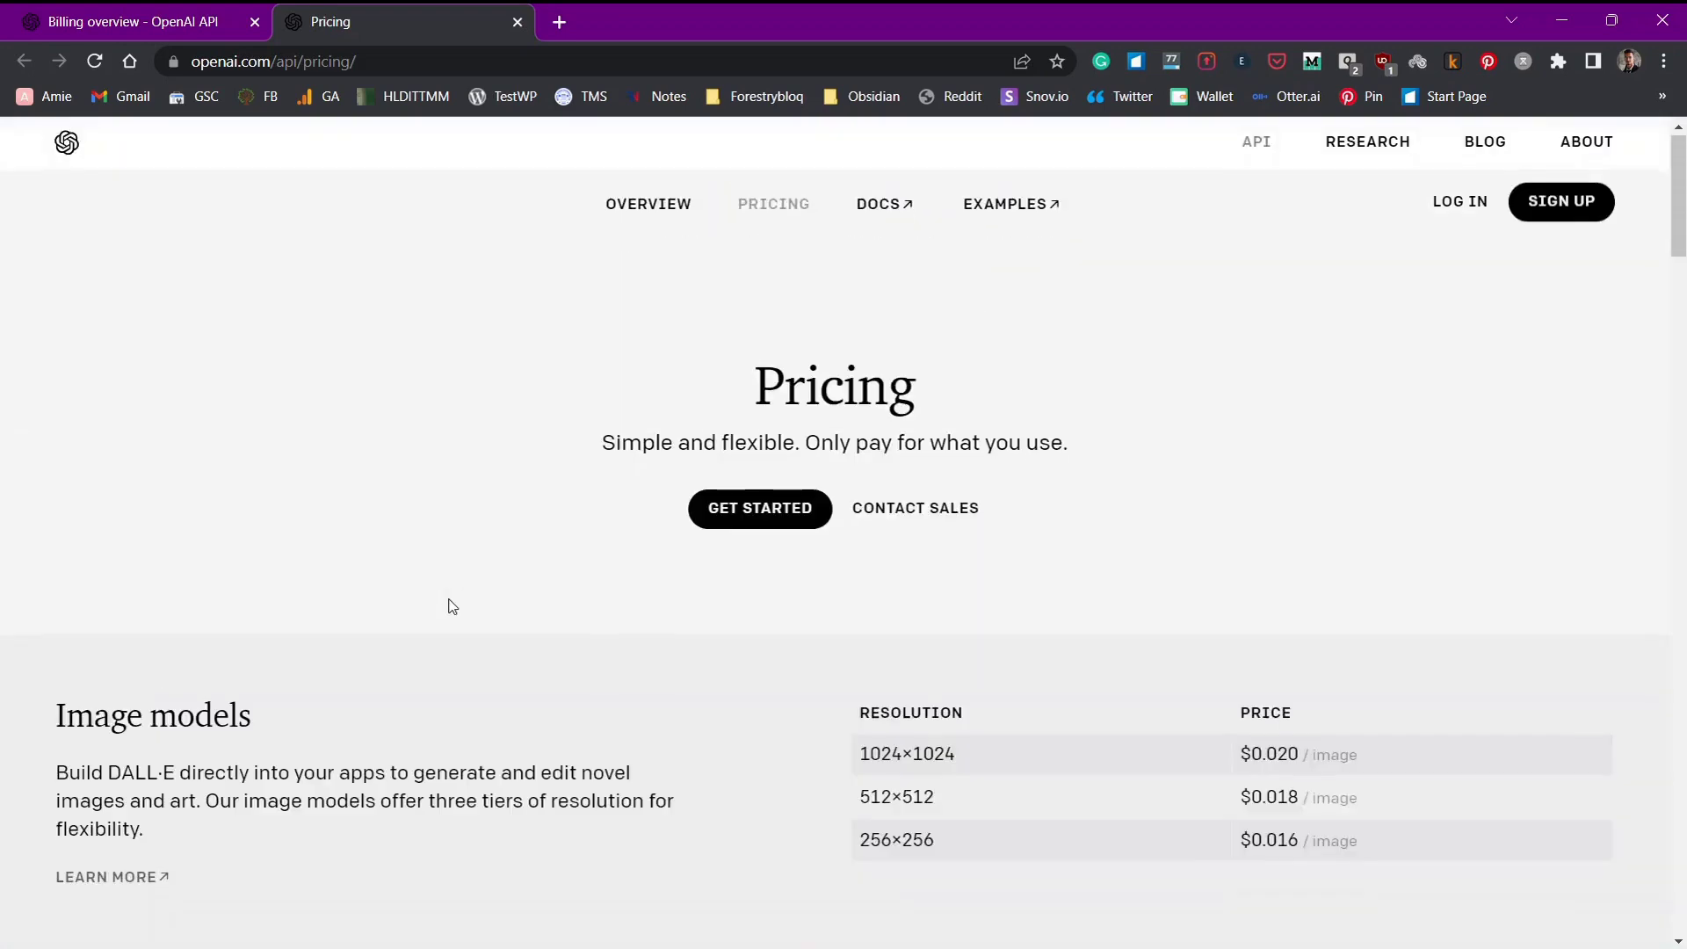
pyautogui.scroll(-8, 452, 606)
pyautogui.scroll(4, 429, 467)
pyautogui.click(309, 573)
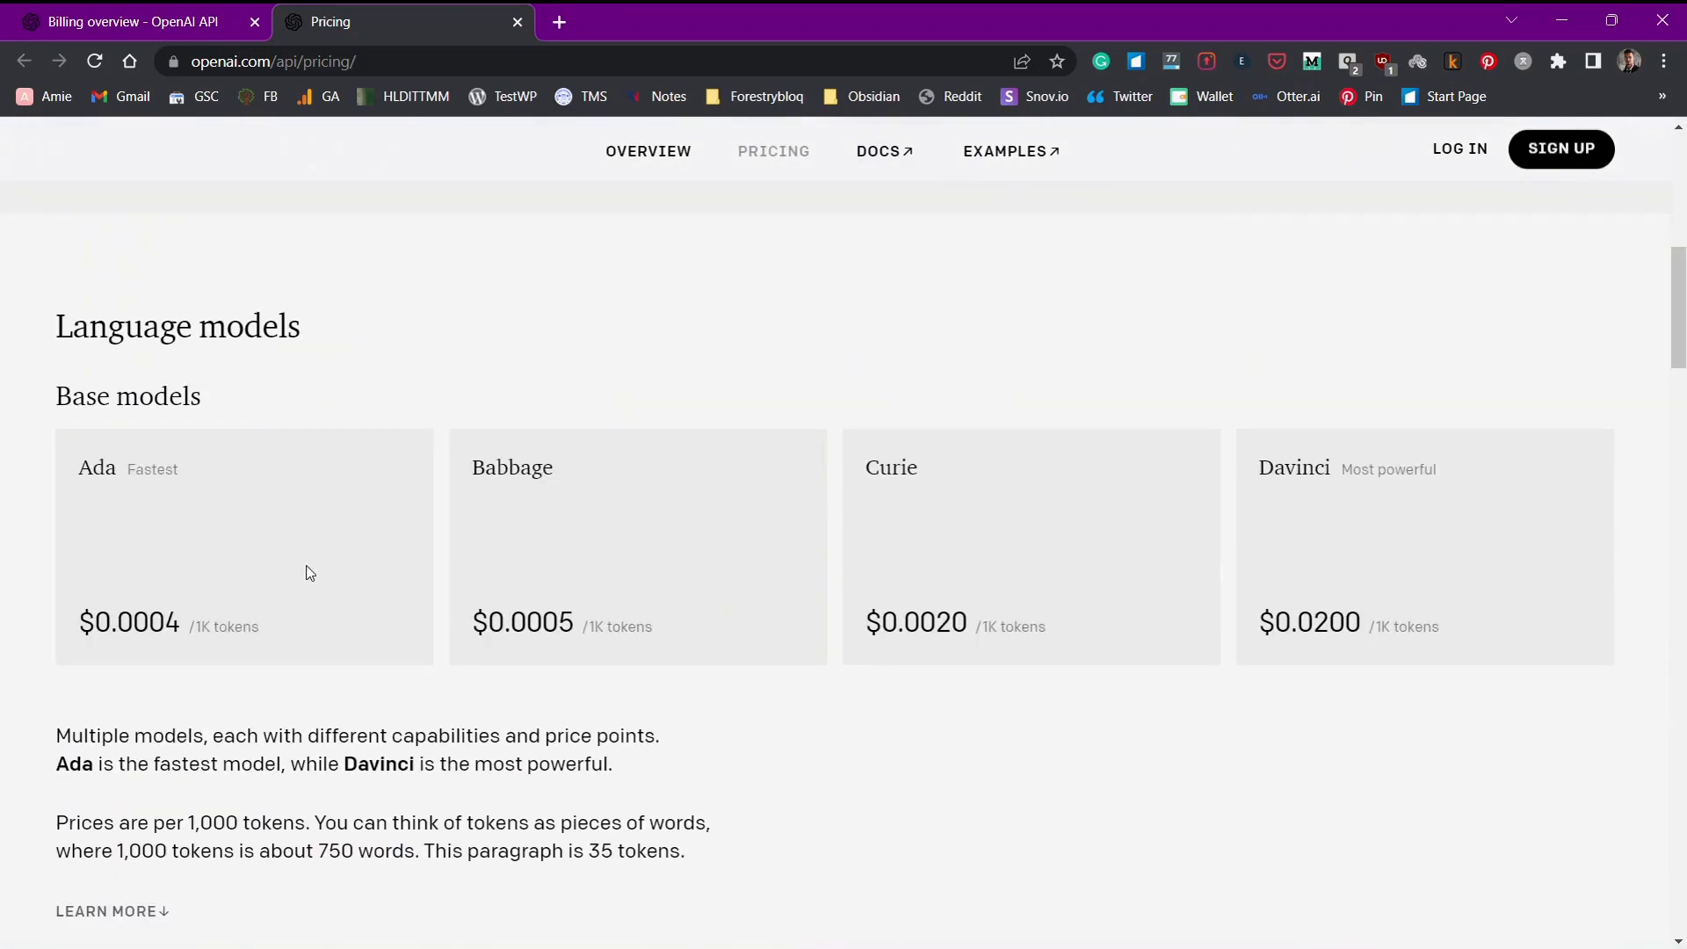
pyautogui.scroll(-5, 309, 573)
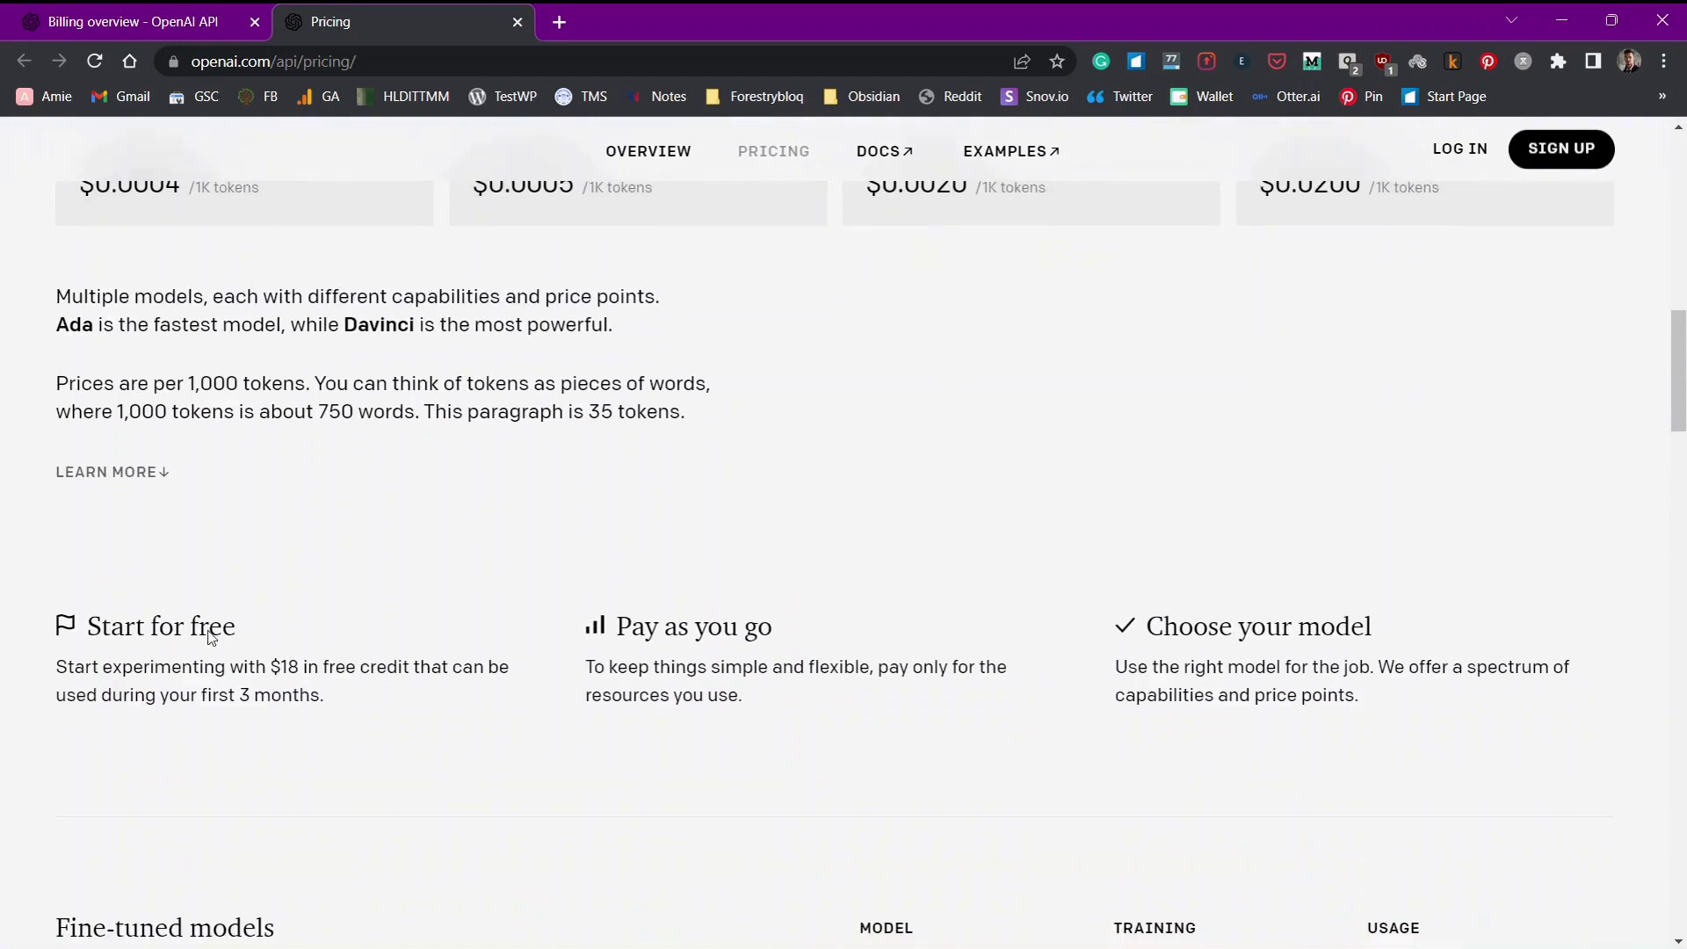
pyautogui.moveTo(92, 619); pyautogui.dragTo(306, 667)
pyautogui.moveTo(458, 667); pyautogui.dragTo(168, 695)
pyautogui.moveTo(281, 695); pyautogui.dragTo(161, 670)
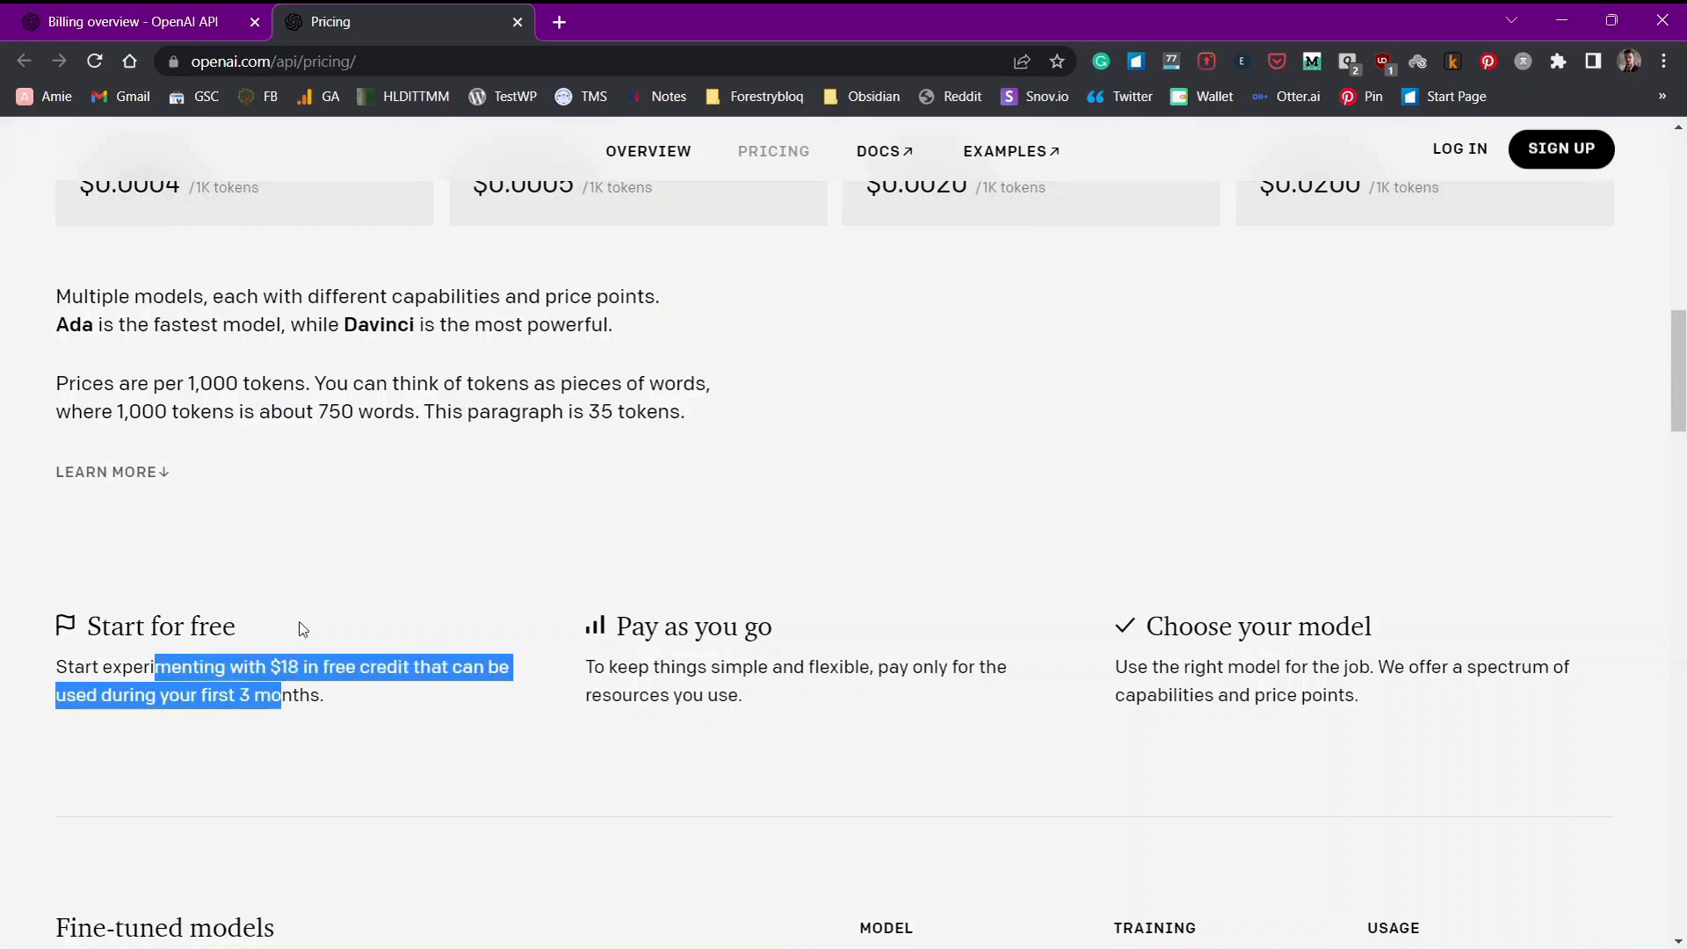
# Show the Usage page with $0.15 of the $18.00 free-trial credit used
pyautogui.click(173, 10)
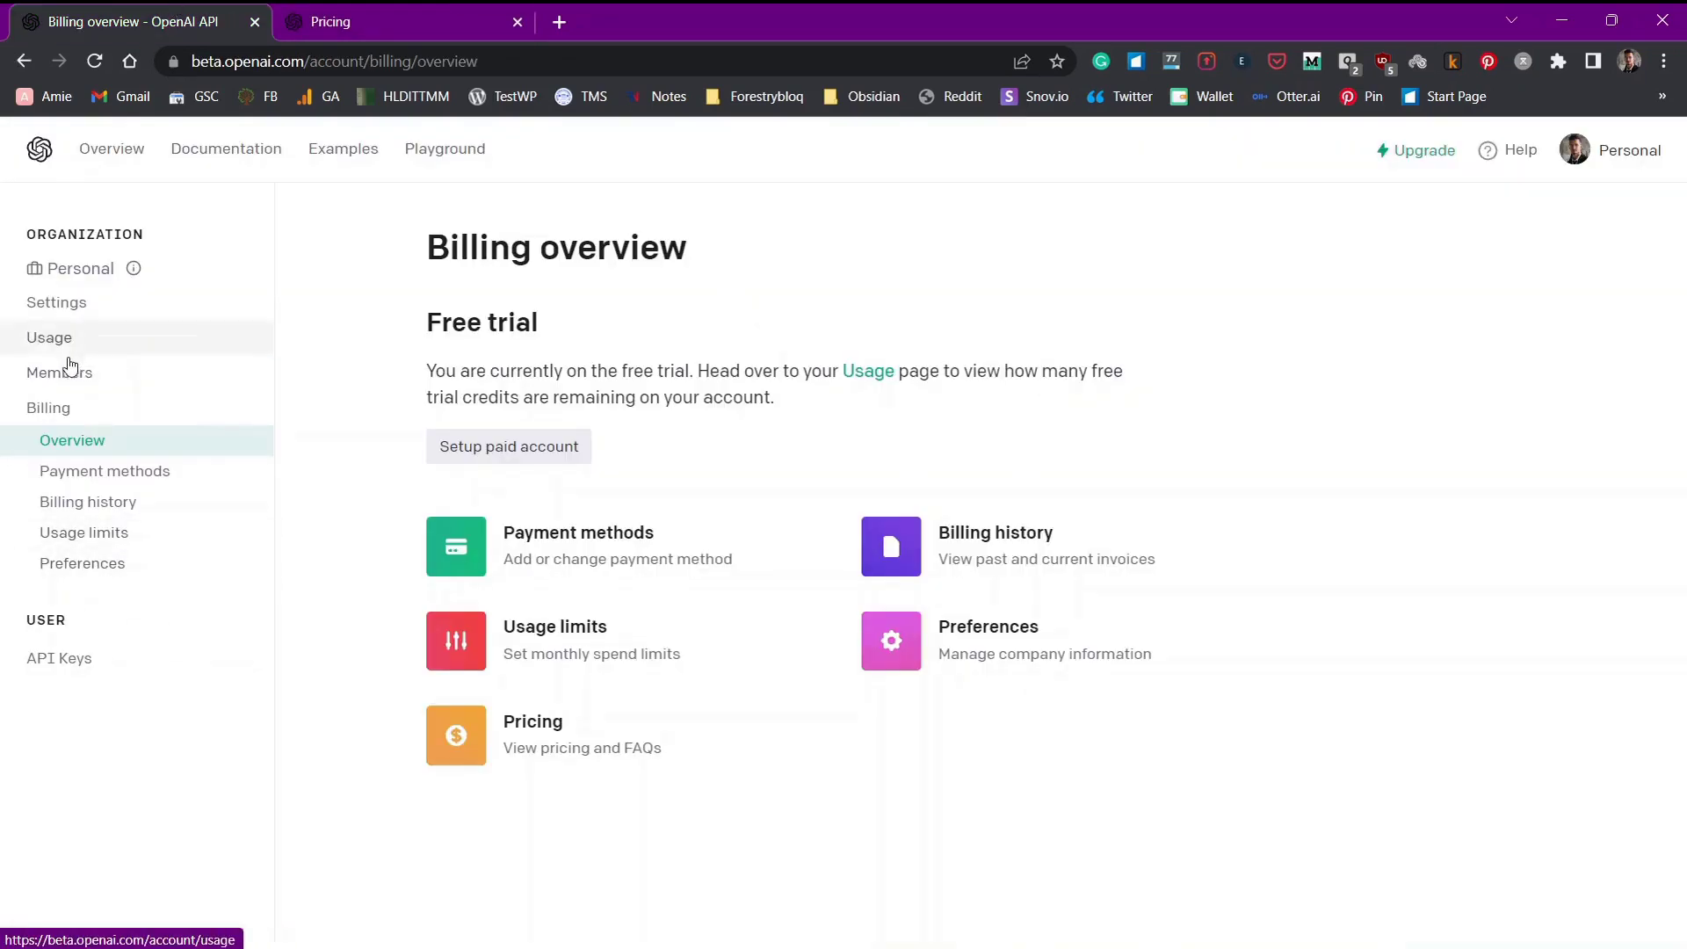
pyautogui.click(48, 337)
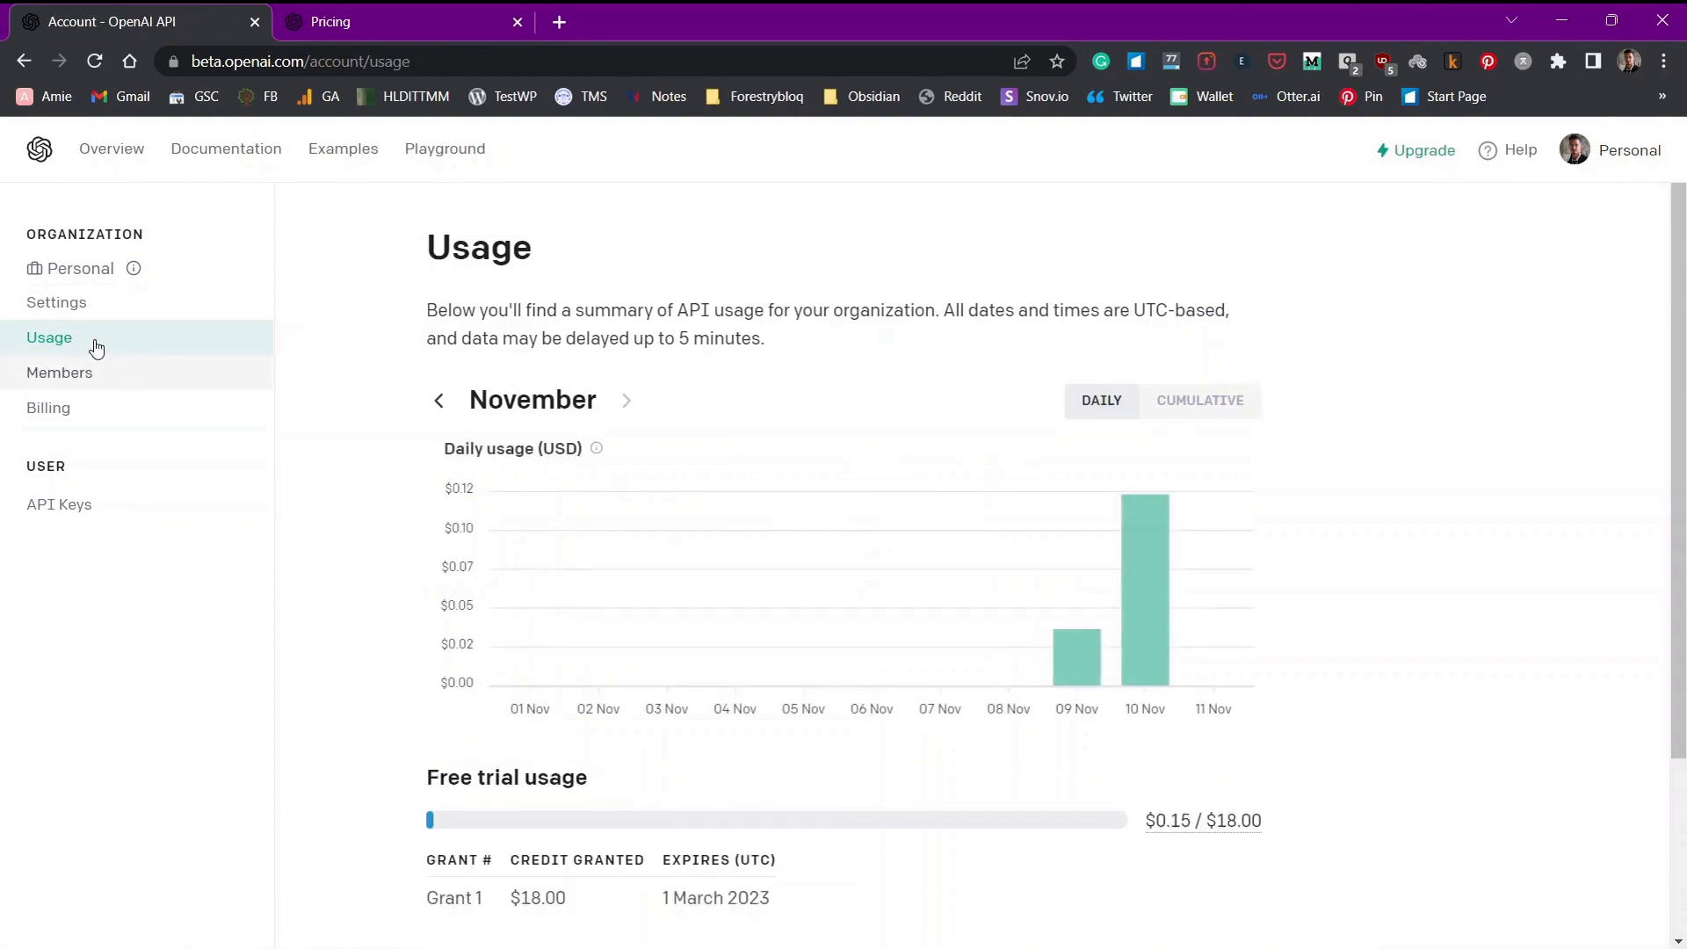
pyautogui.moveTo(1111, 620)
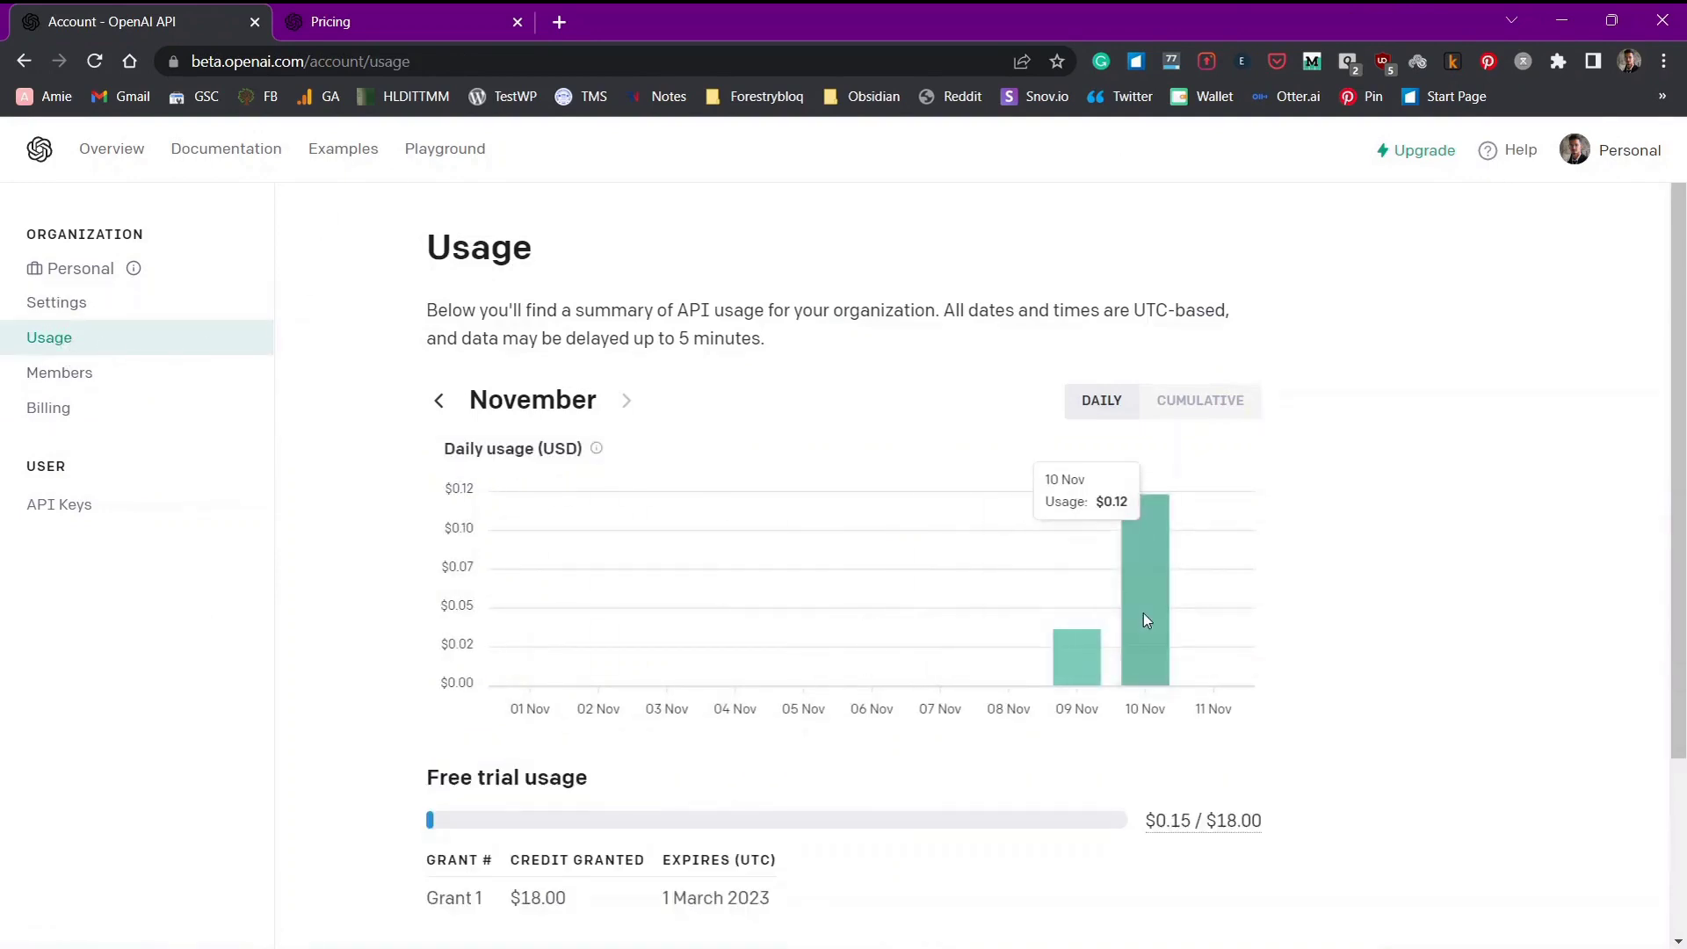
pyautogui.scroll(-1, 1143, 668)
pyautogui.moveTo(1155, 710); pyautogui.dragTo(1274, 718)
pyautogui.click(1243, 710)
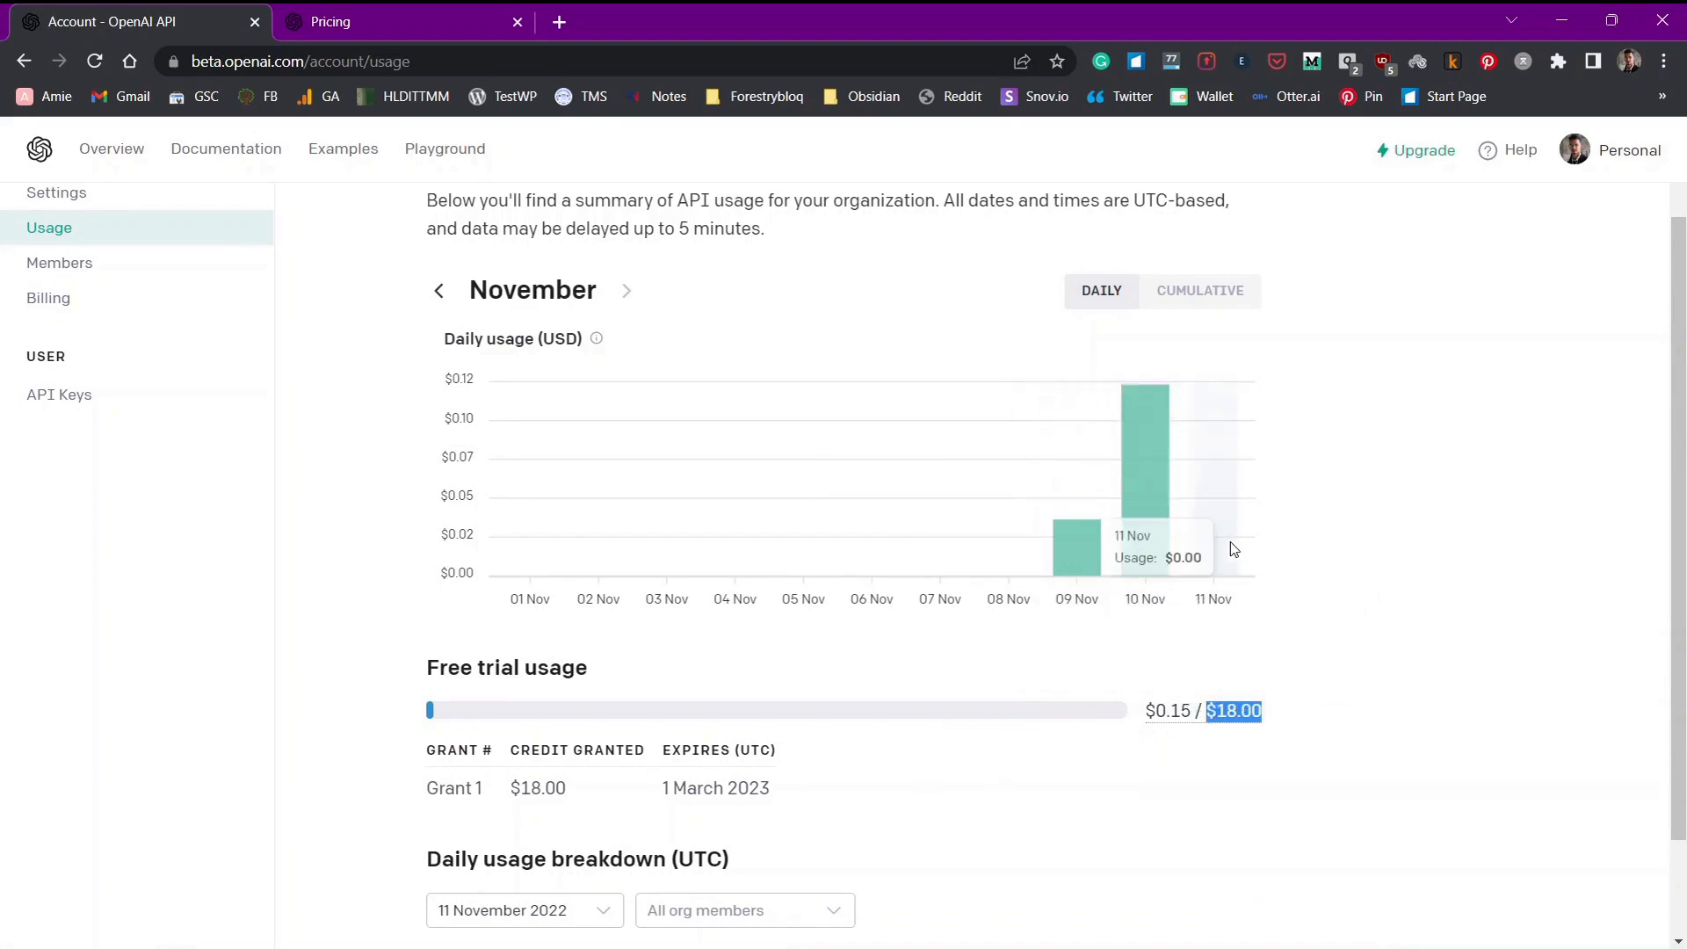
pyautogui.scroll(-1, 1563, 308)
pyautogui.scroll(2, 1563, 309)
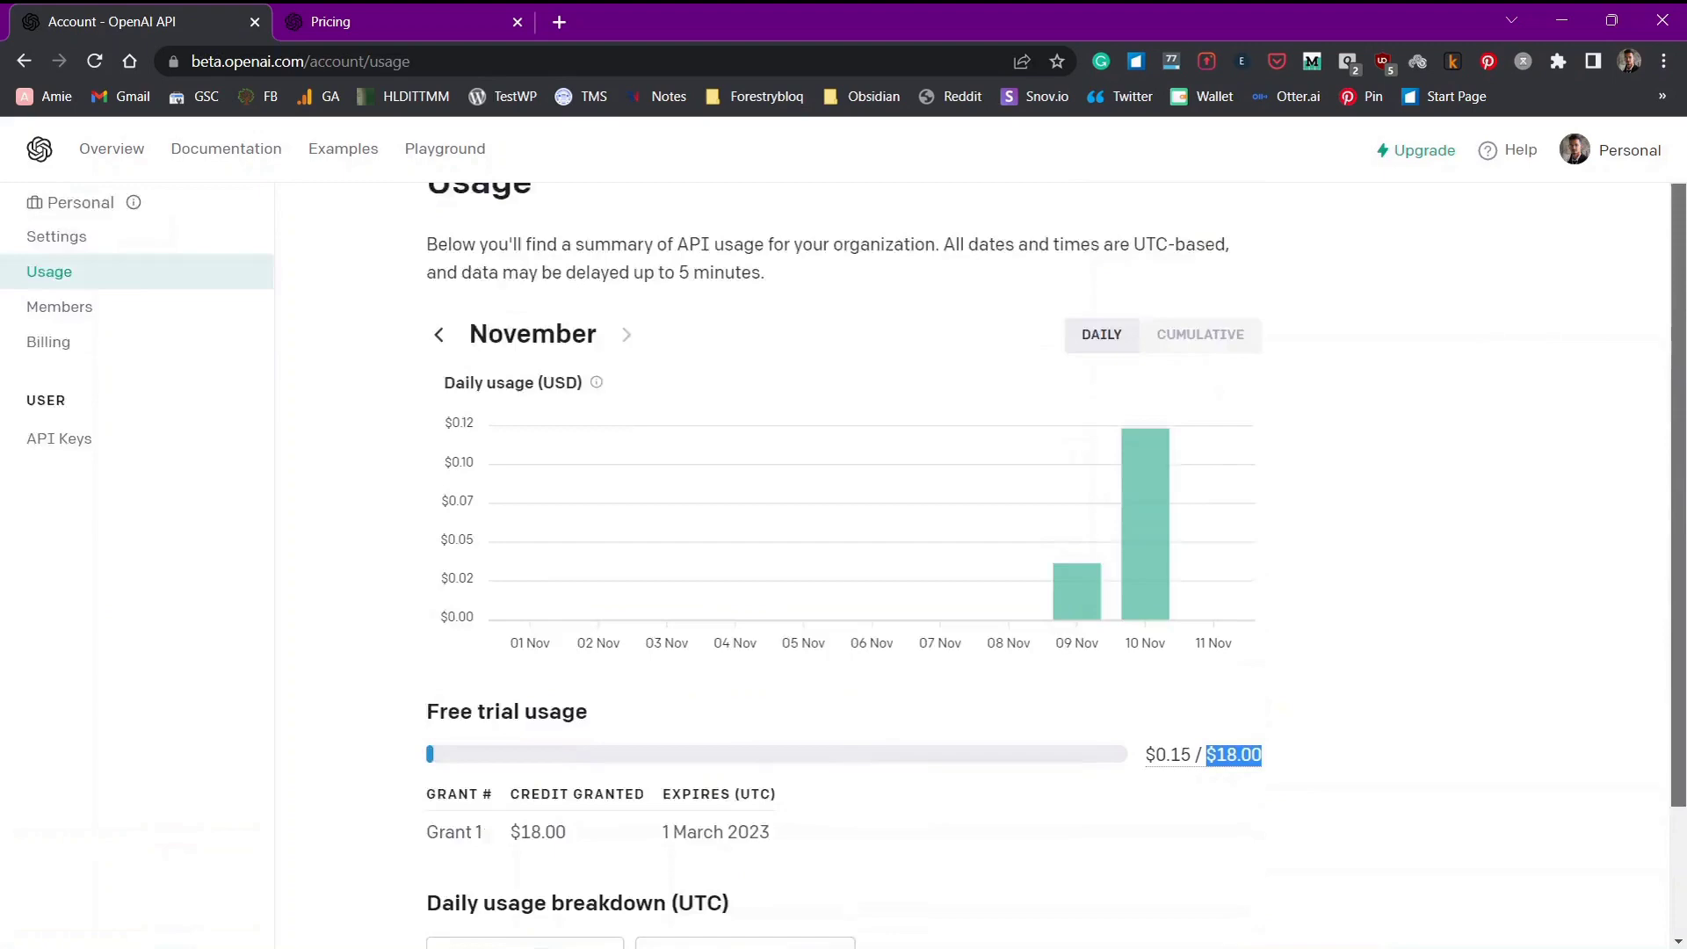
pyautogui.scroll(1, 1563, 309)
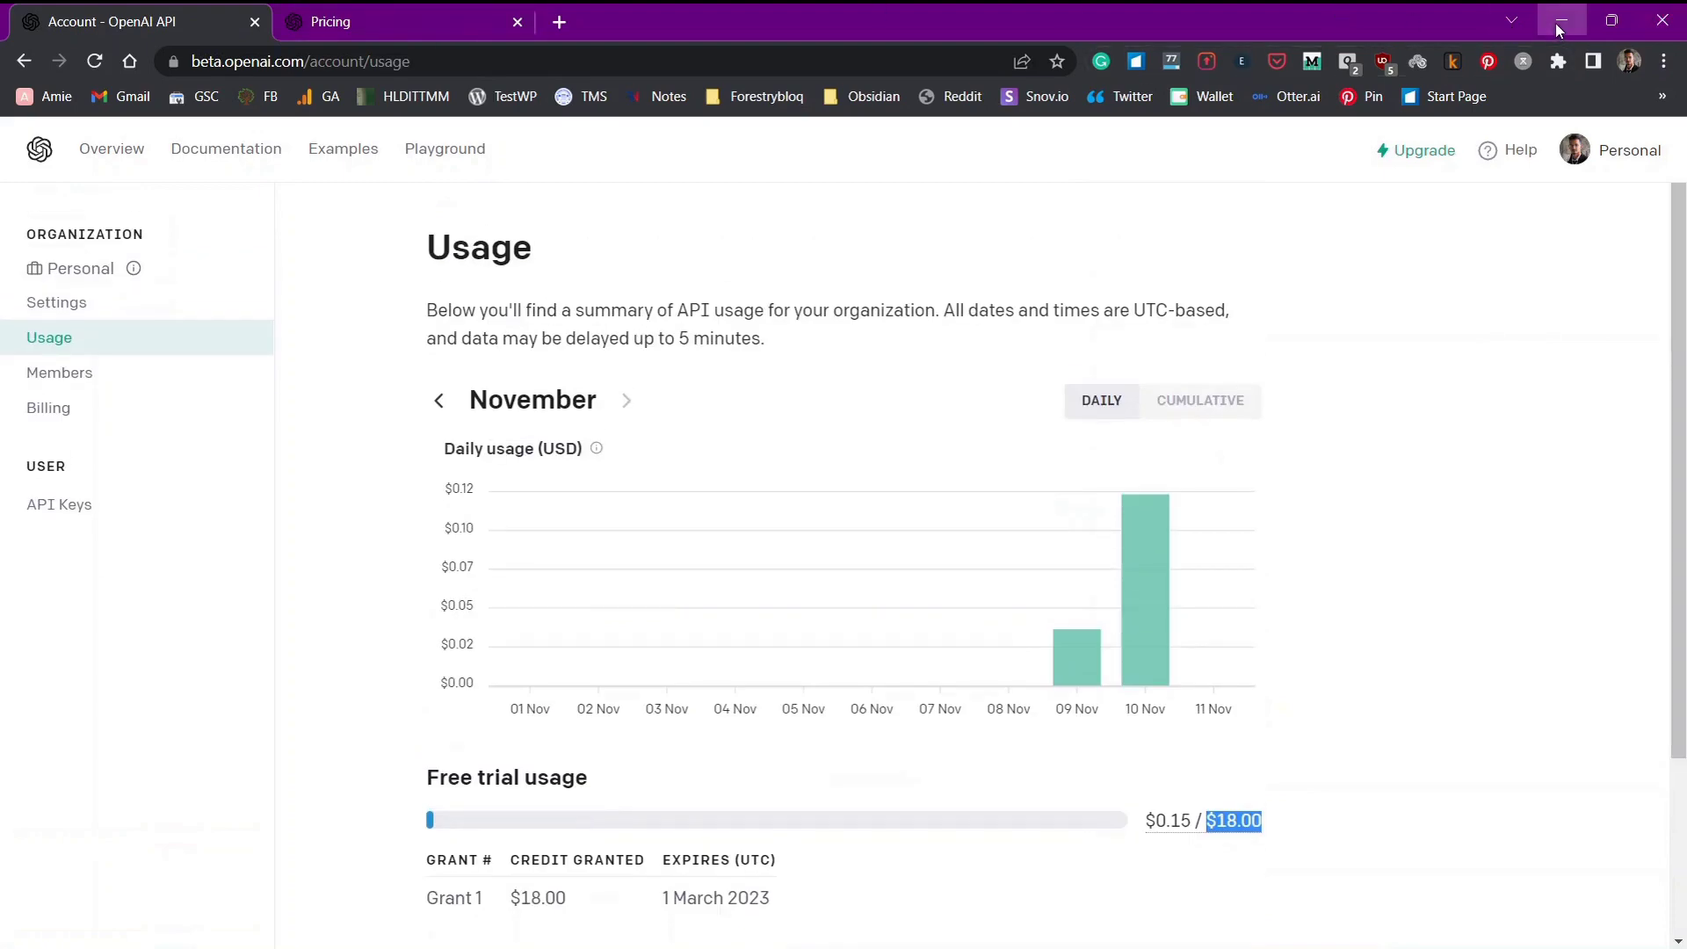
# Try the text-ada-001 engine in Text Generator, then switch back to text-davinci-002
pyautogui.click(1556, 26)
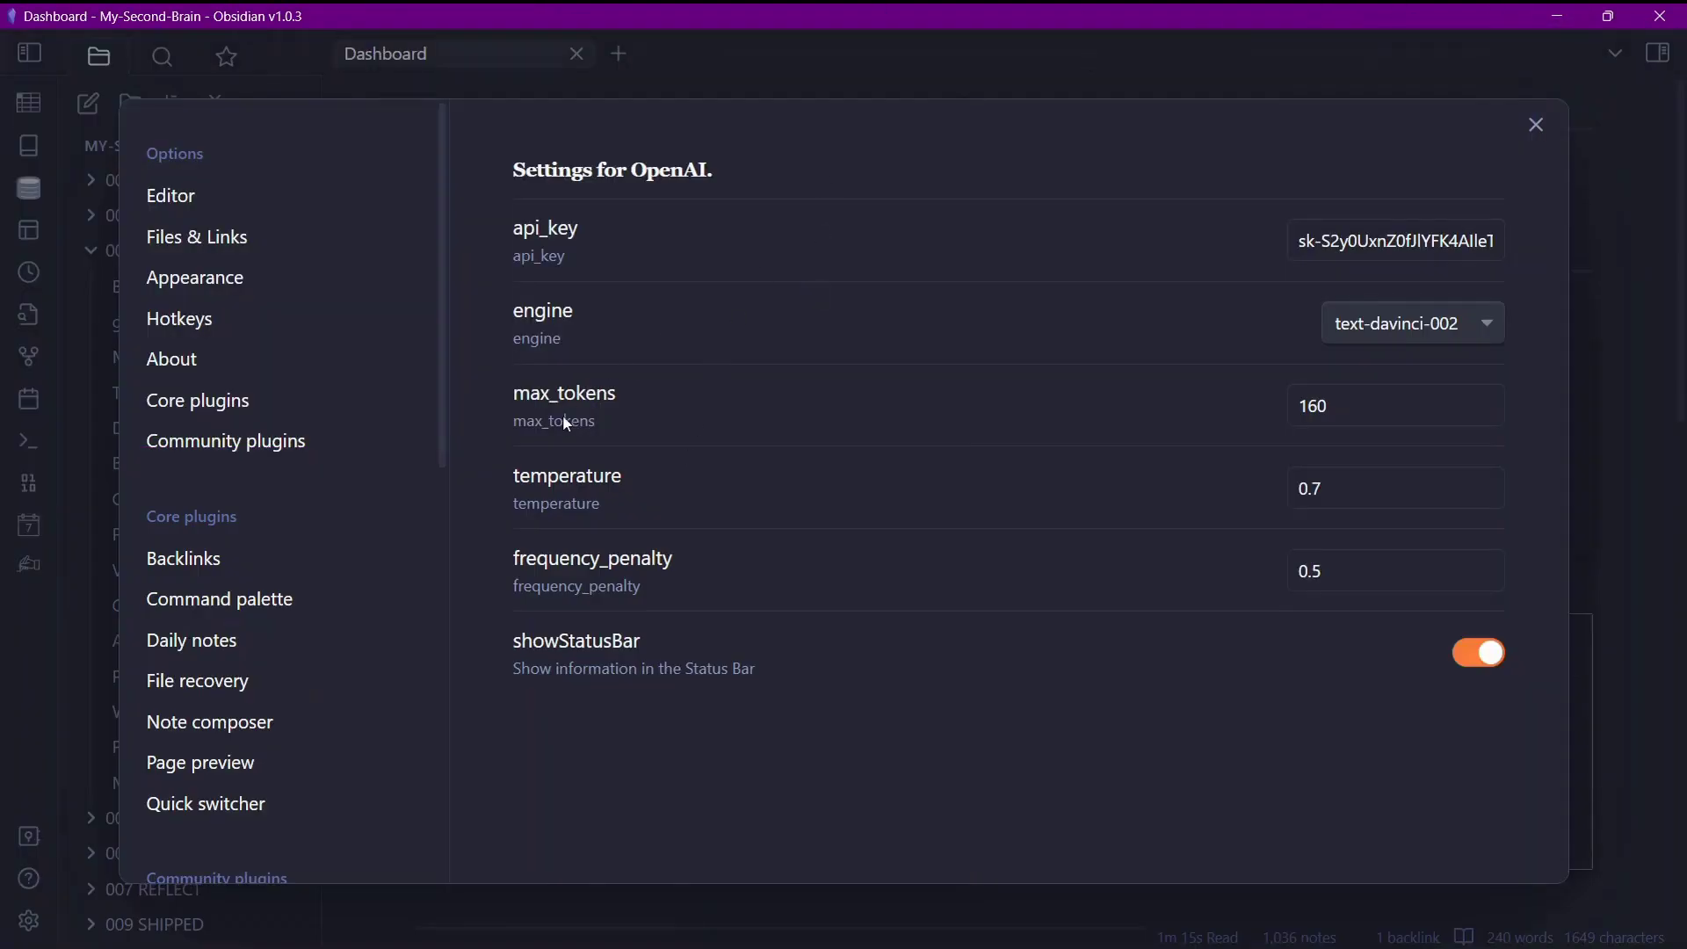
pyautogui.click(1410, 328)
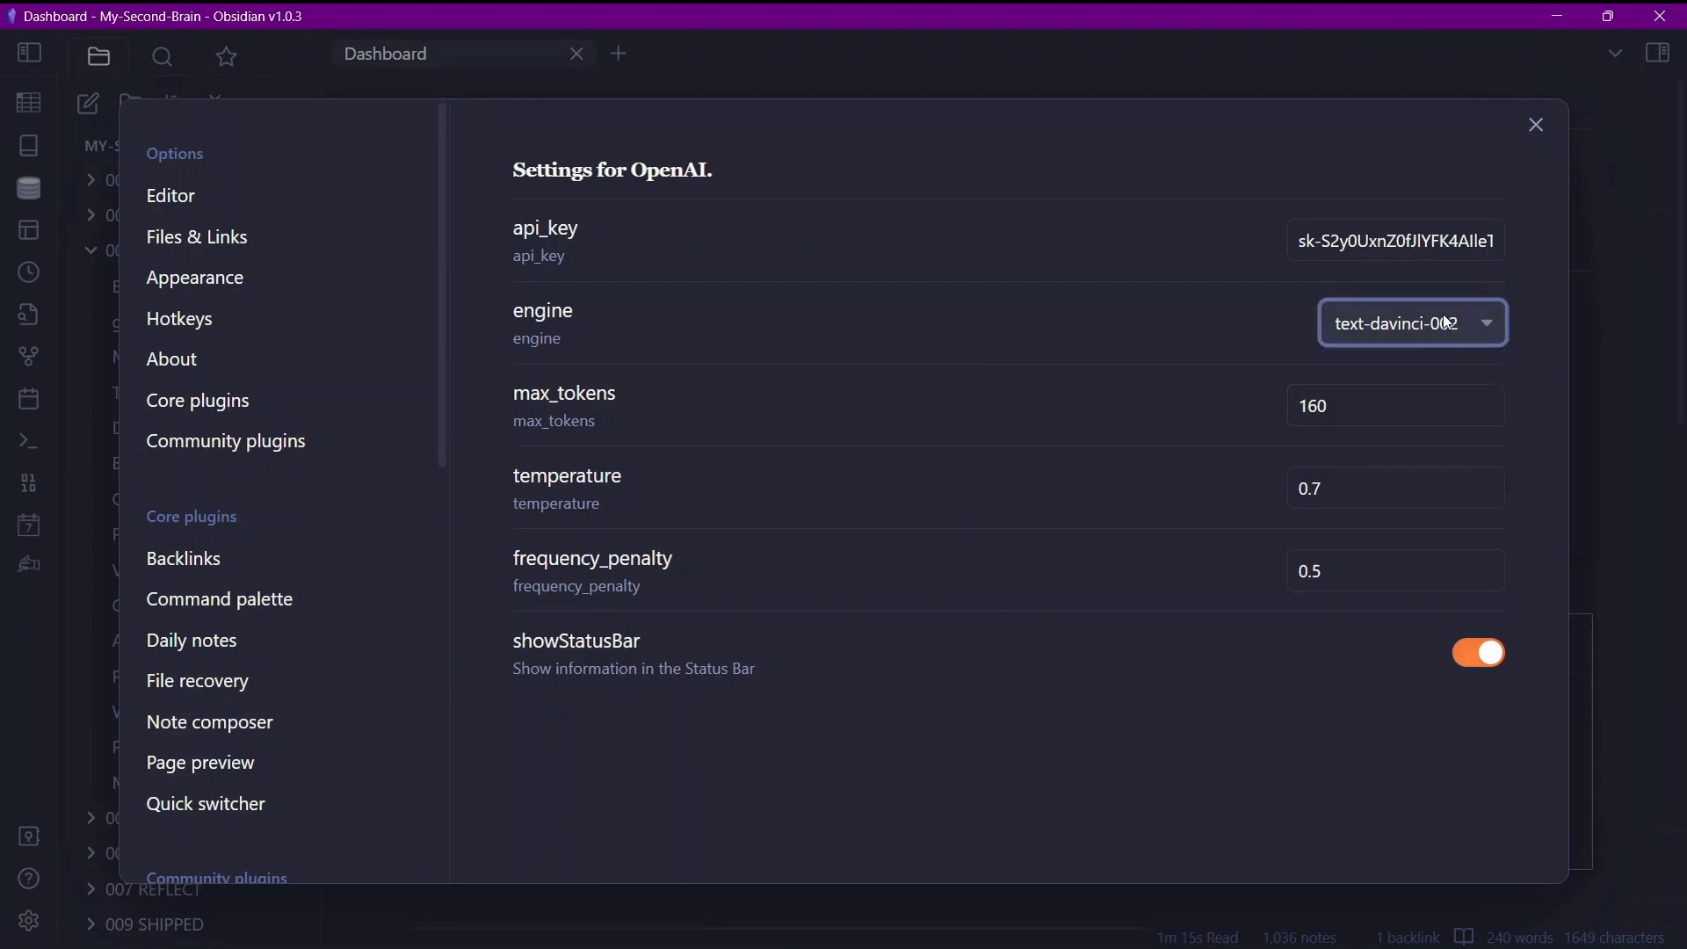
pyautogui.click(1398, 459)
pyautogui.press('space')
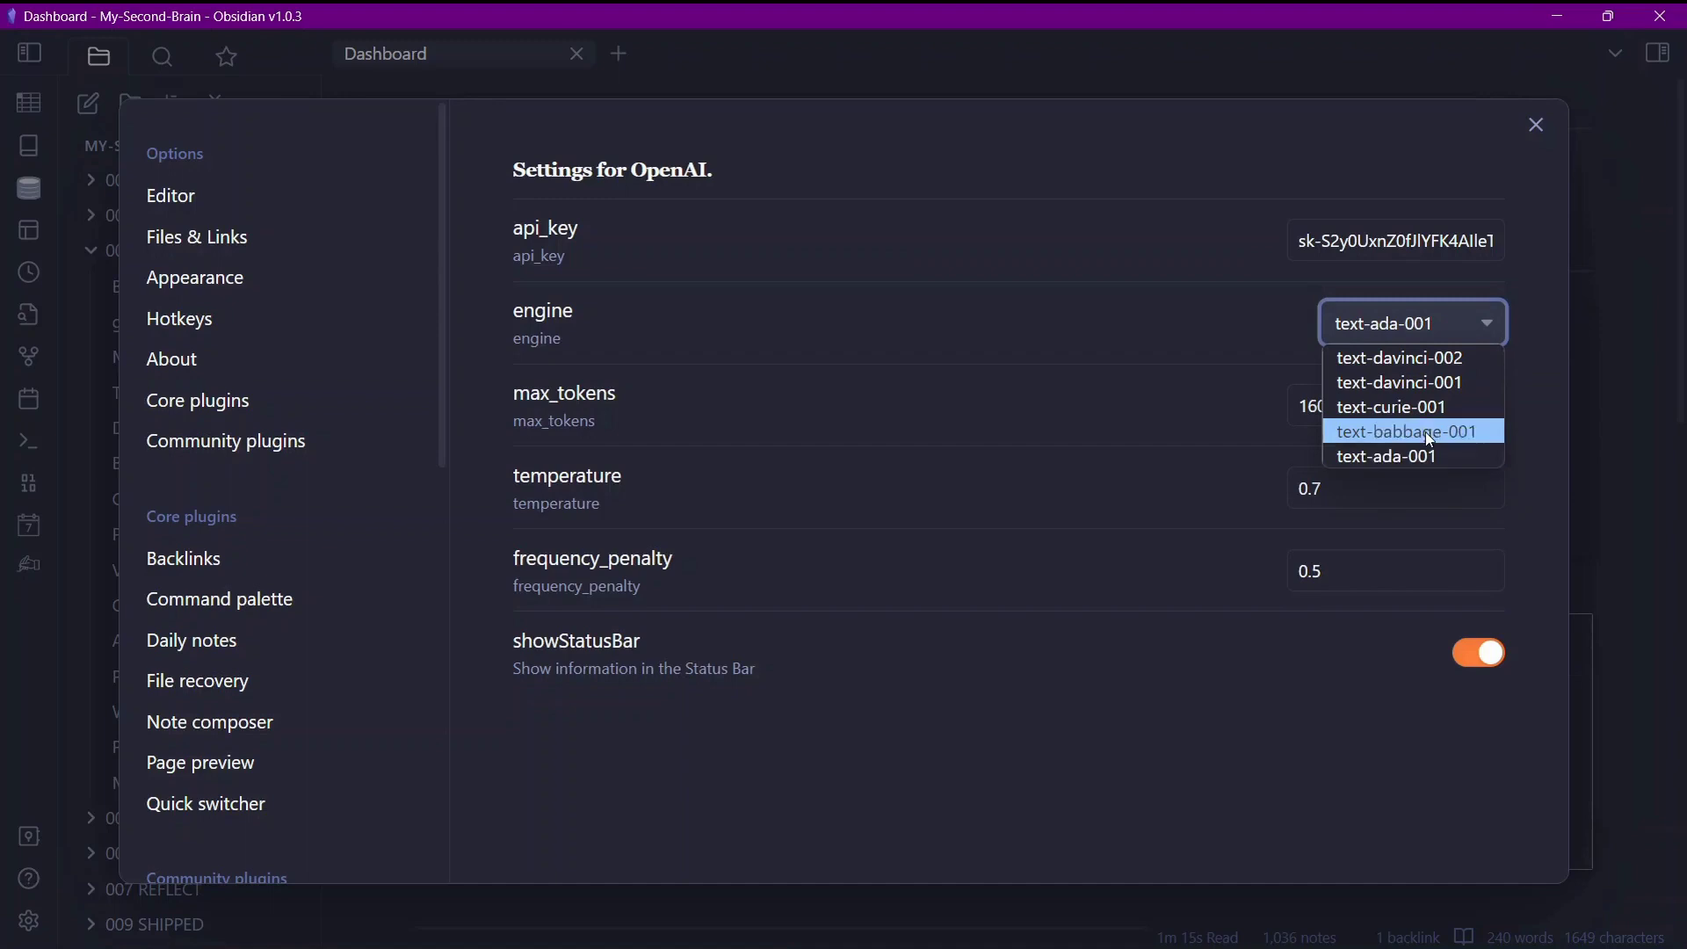
pyautogui.click(1418, 369)
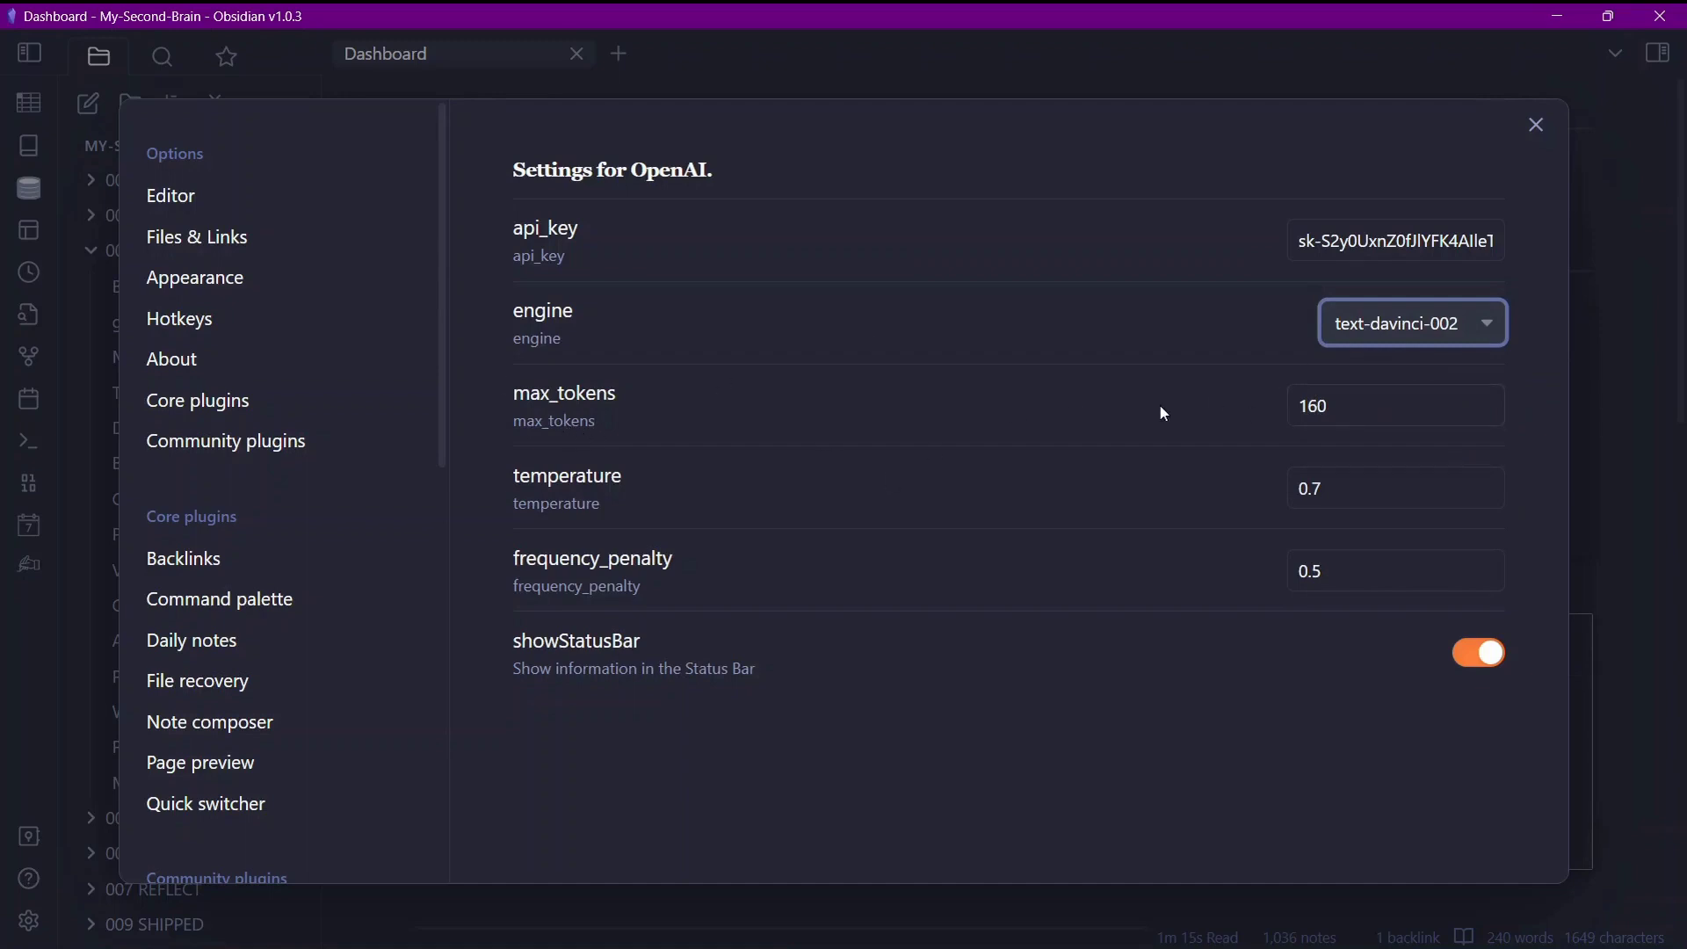
# Leave the max_tokens value unchanged at 160
pyautogui.moveTo(1362, 405); pyautogui.dragTo(1252, 400)
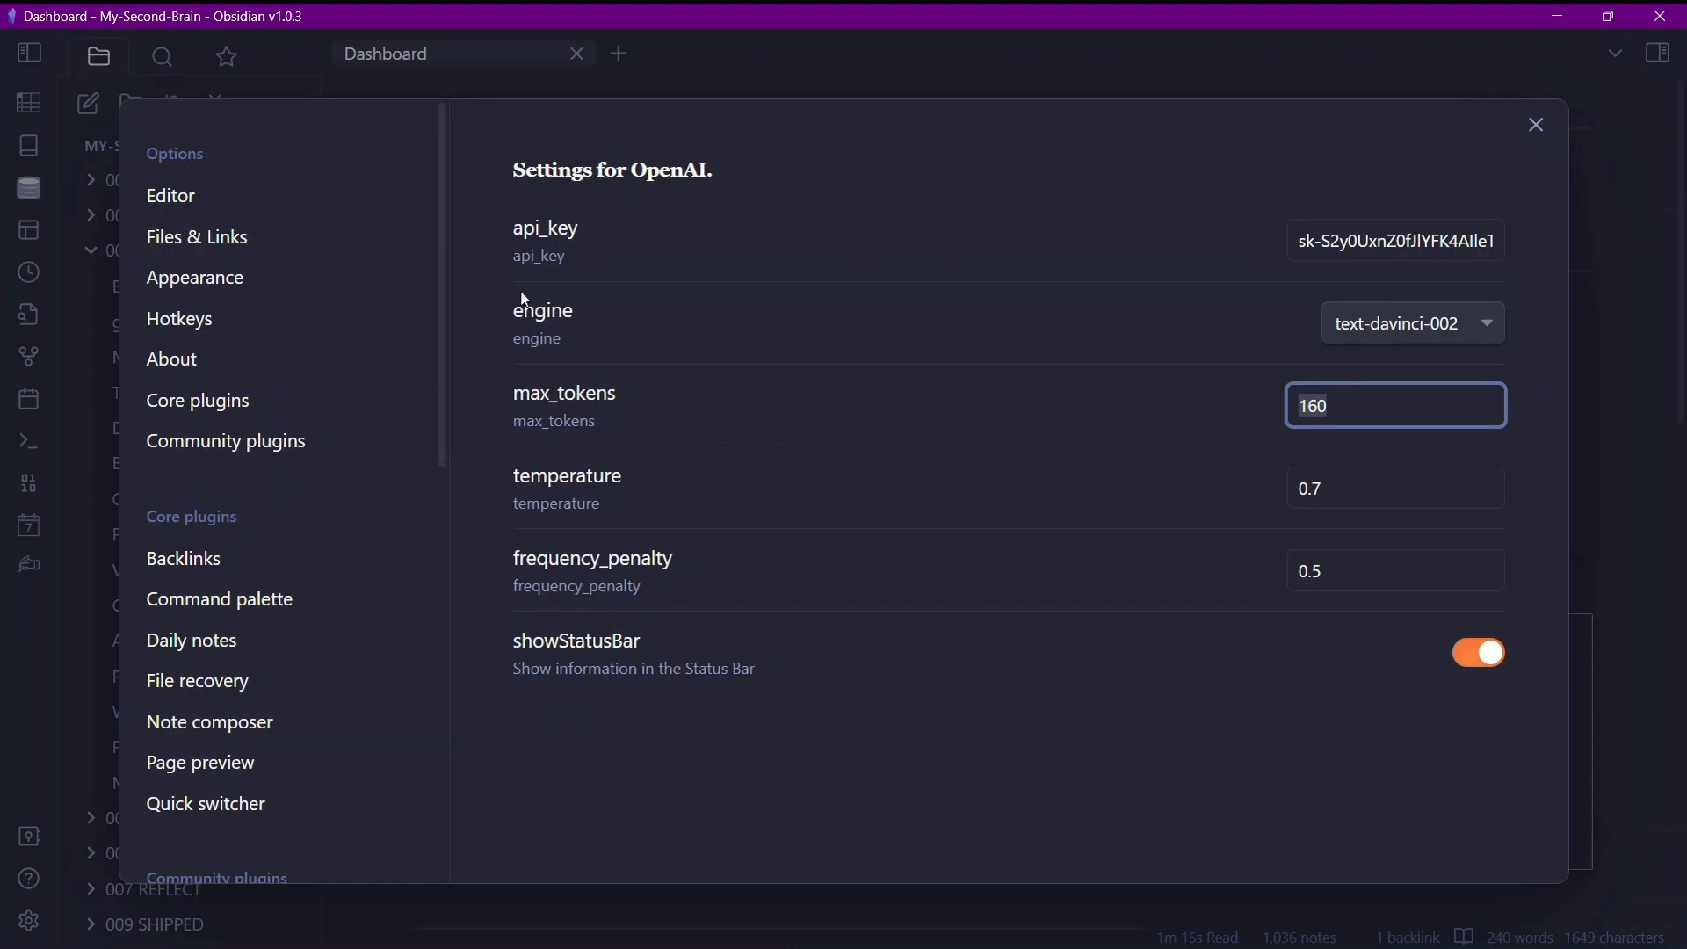
pyautogui.click(1132, 420)
pyautogui.moveTo(1381, 420); pyautogui.dragTo(1344, 405)
pyautogui.click(1395, 417)
pyautogui.click(970, 453)
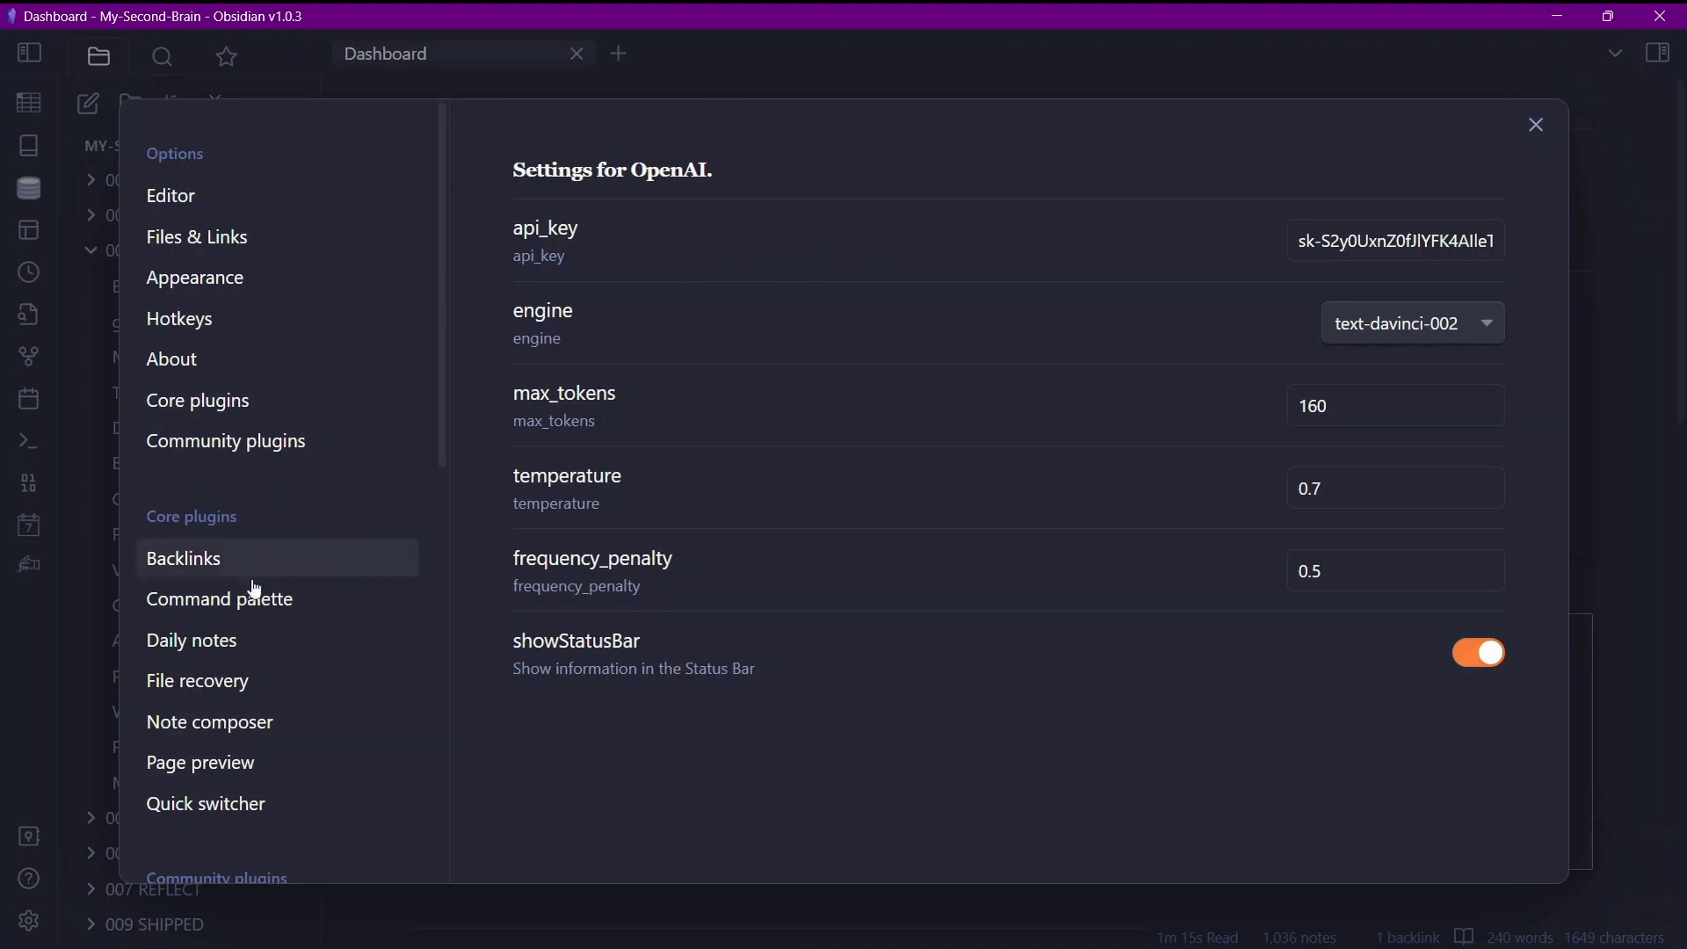
pyautogui.scroll(-4, 268, 571)
pyautogui.scroll(4, 260, 580)
# Filter Hotkeys for 'text gene' to view Text Generator shortcuts, then close Settings
pyautogui.click(235, 321)
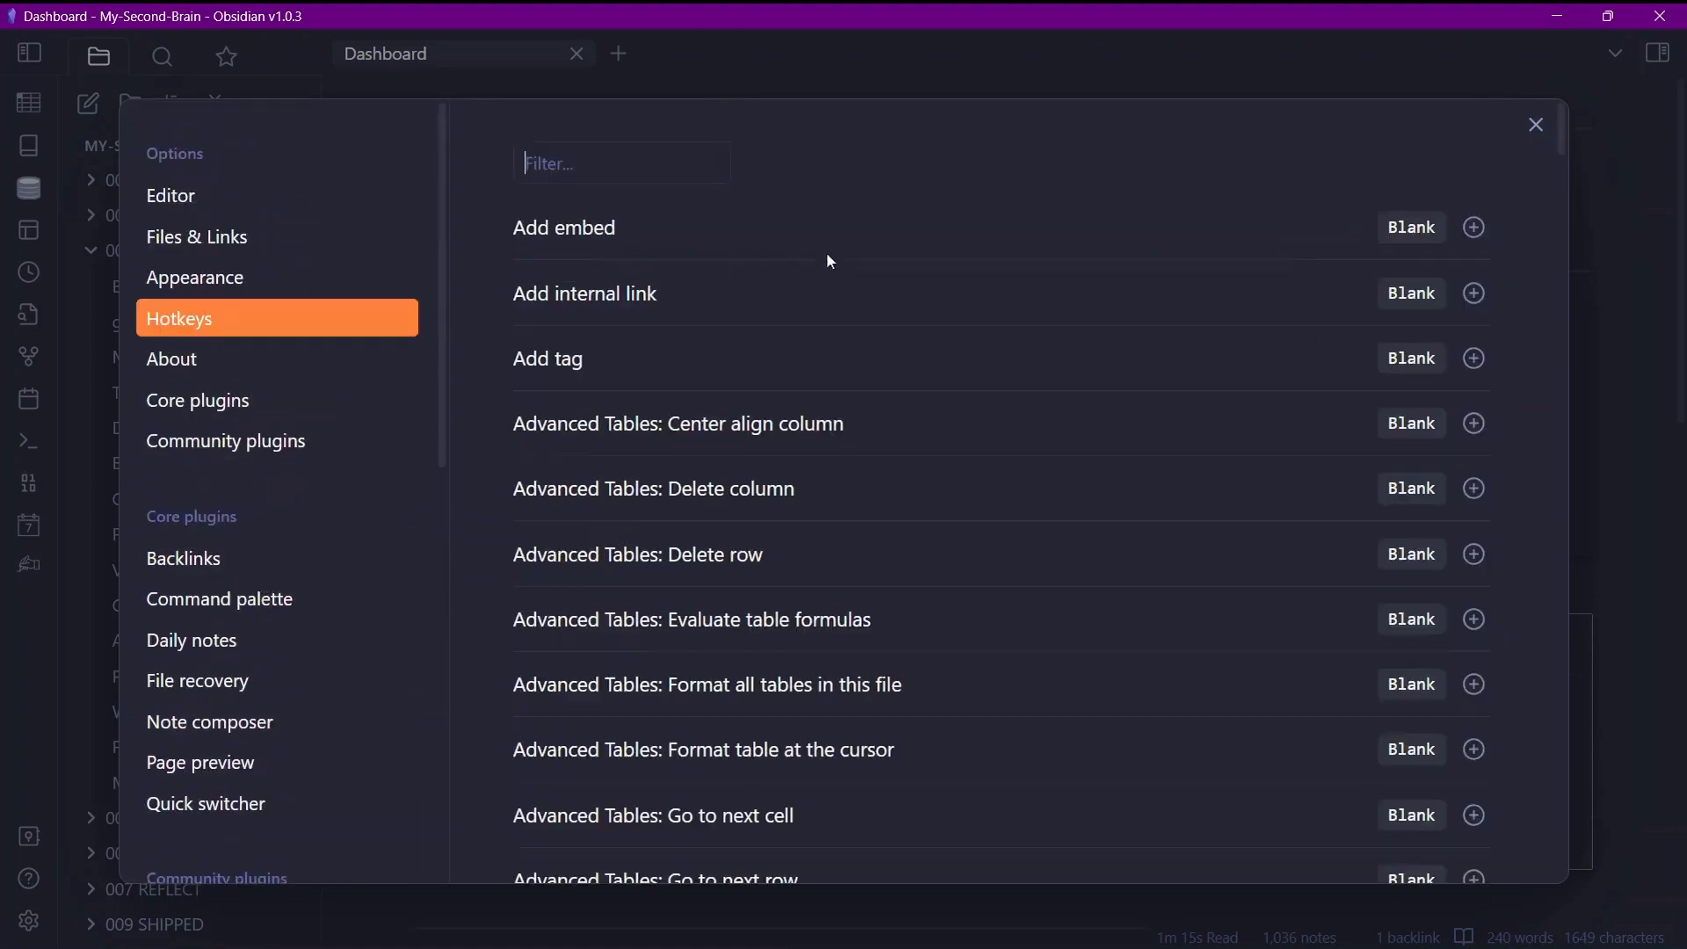
pyautogui.click(653, 173)
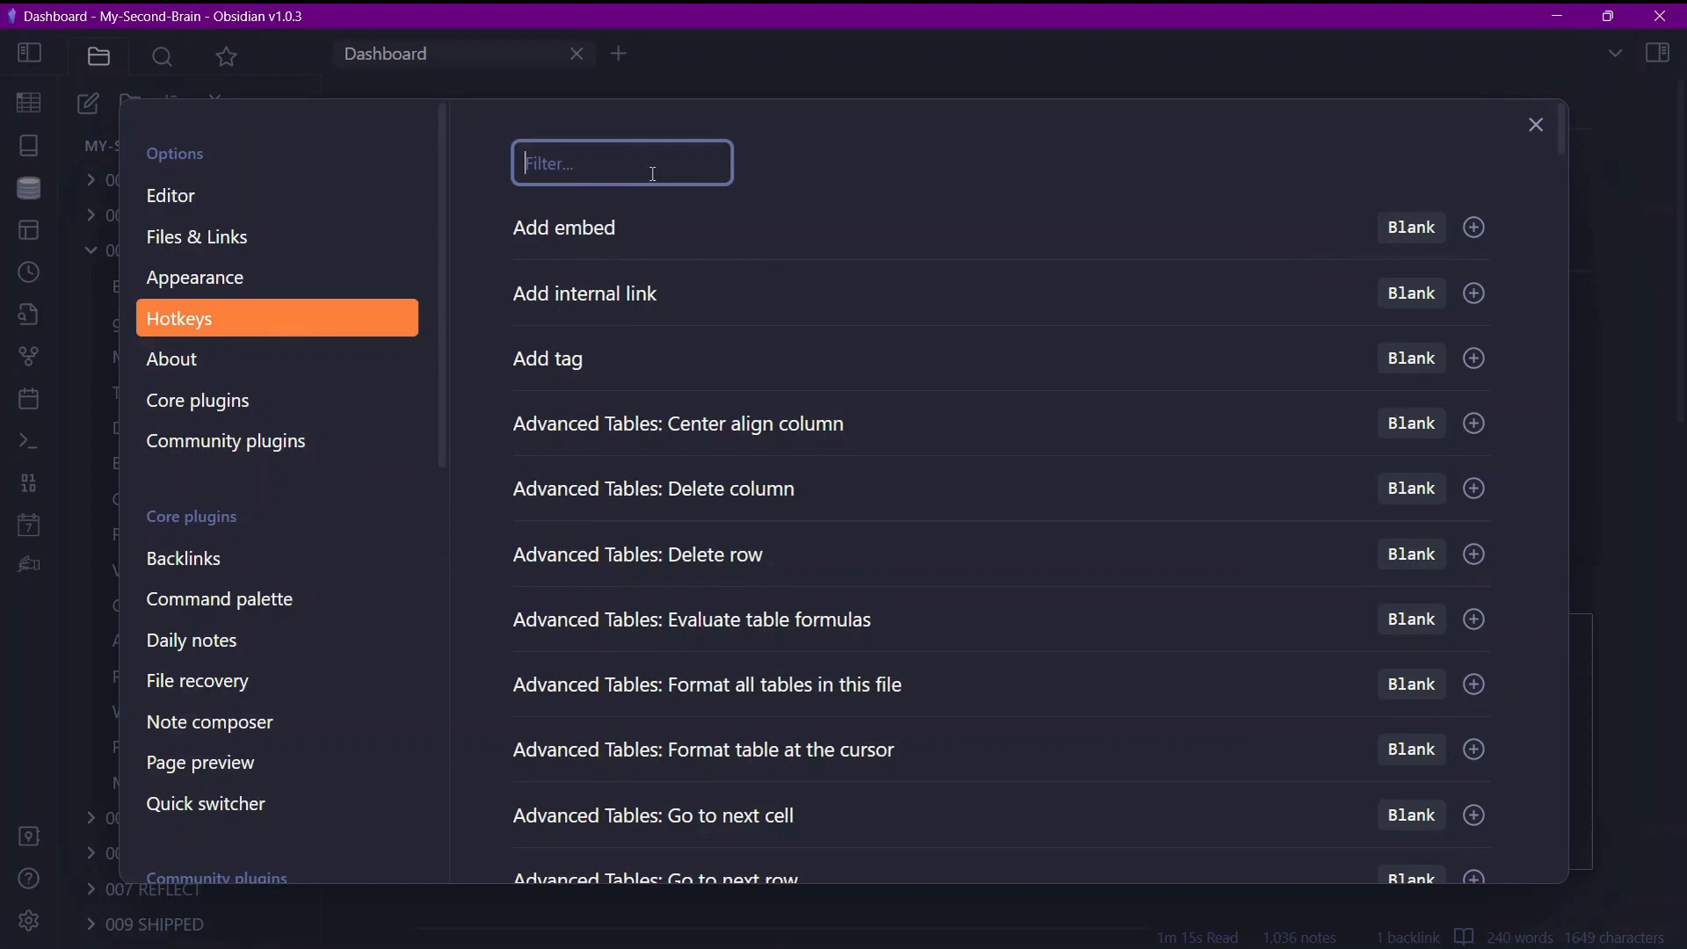
pyautogui.write('text genear')
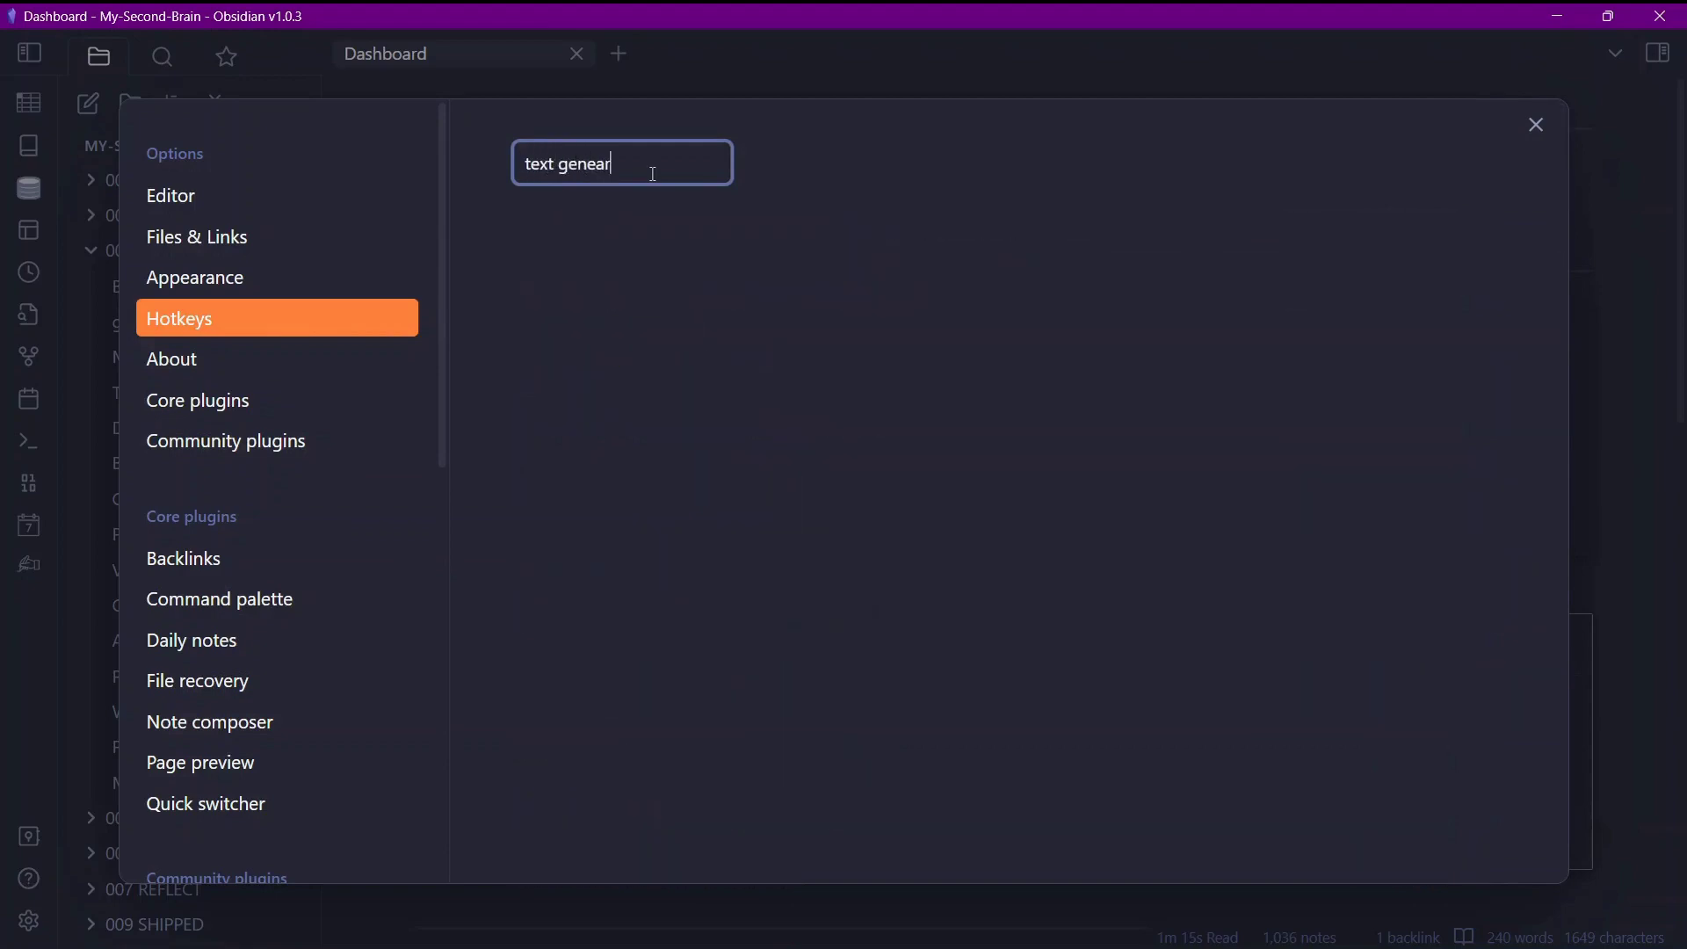
pyautogui.press('BackSpace')
pyautogui.press('BackSpace')
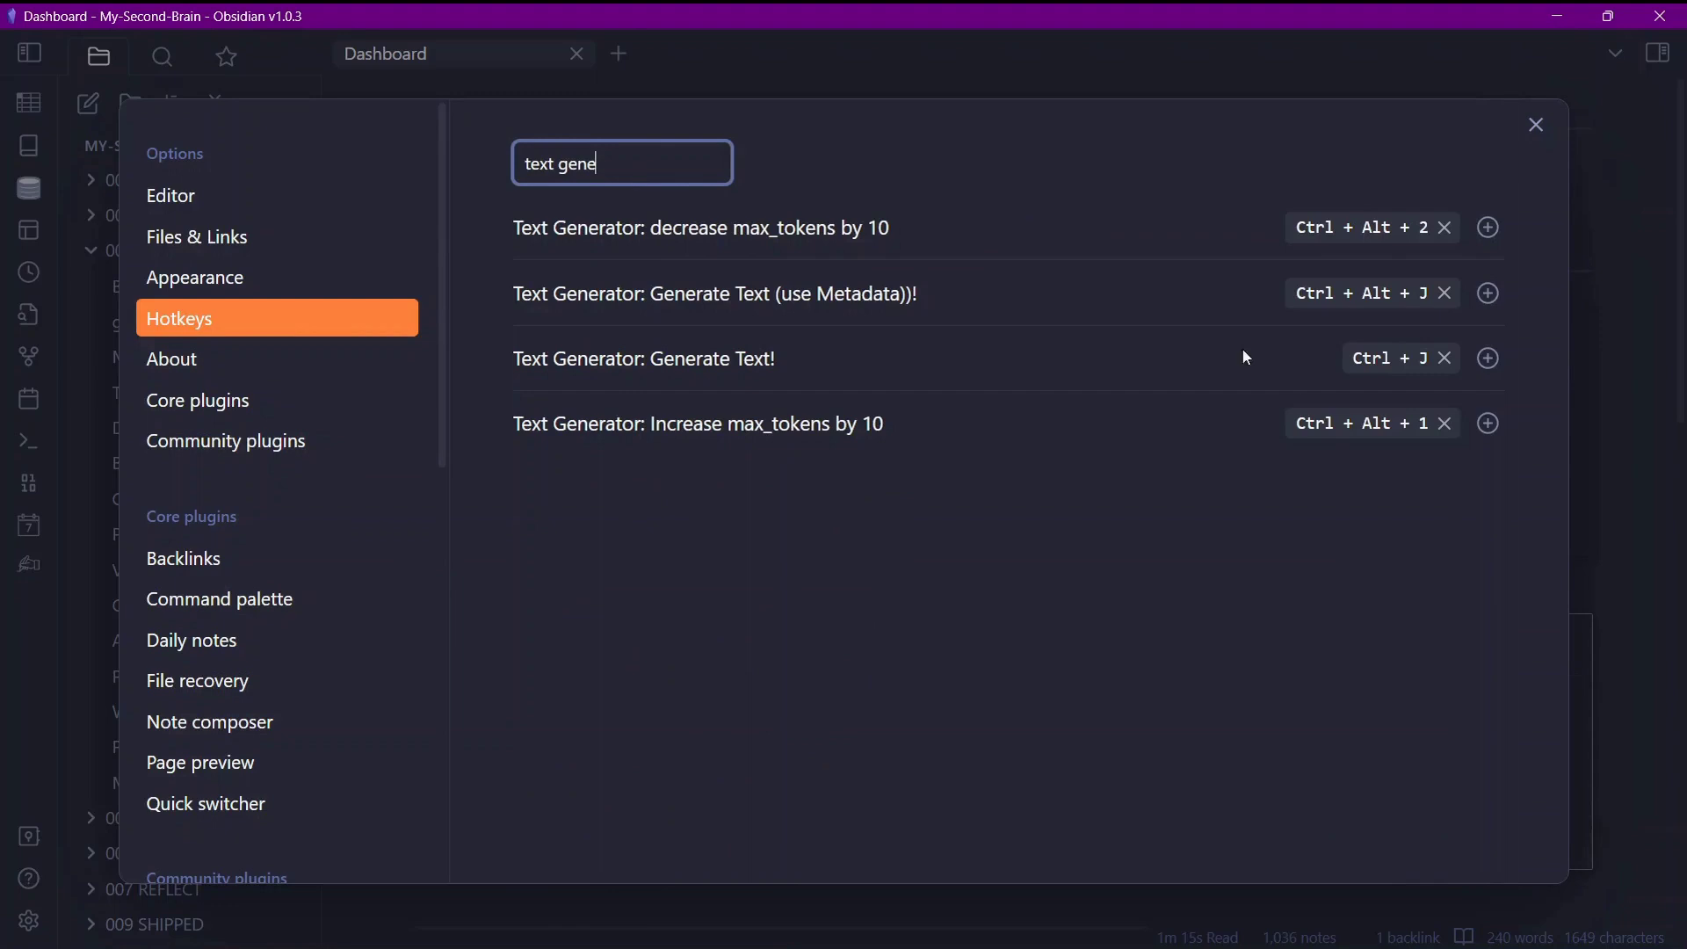
pyautogui.click(551, 235)
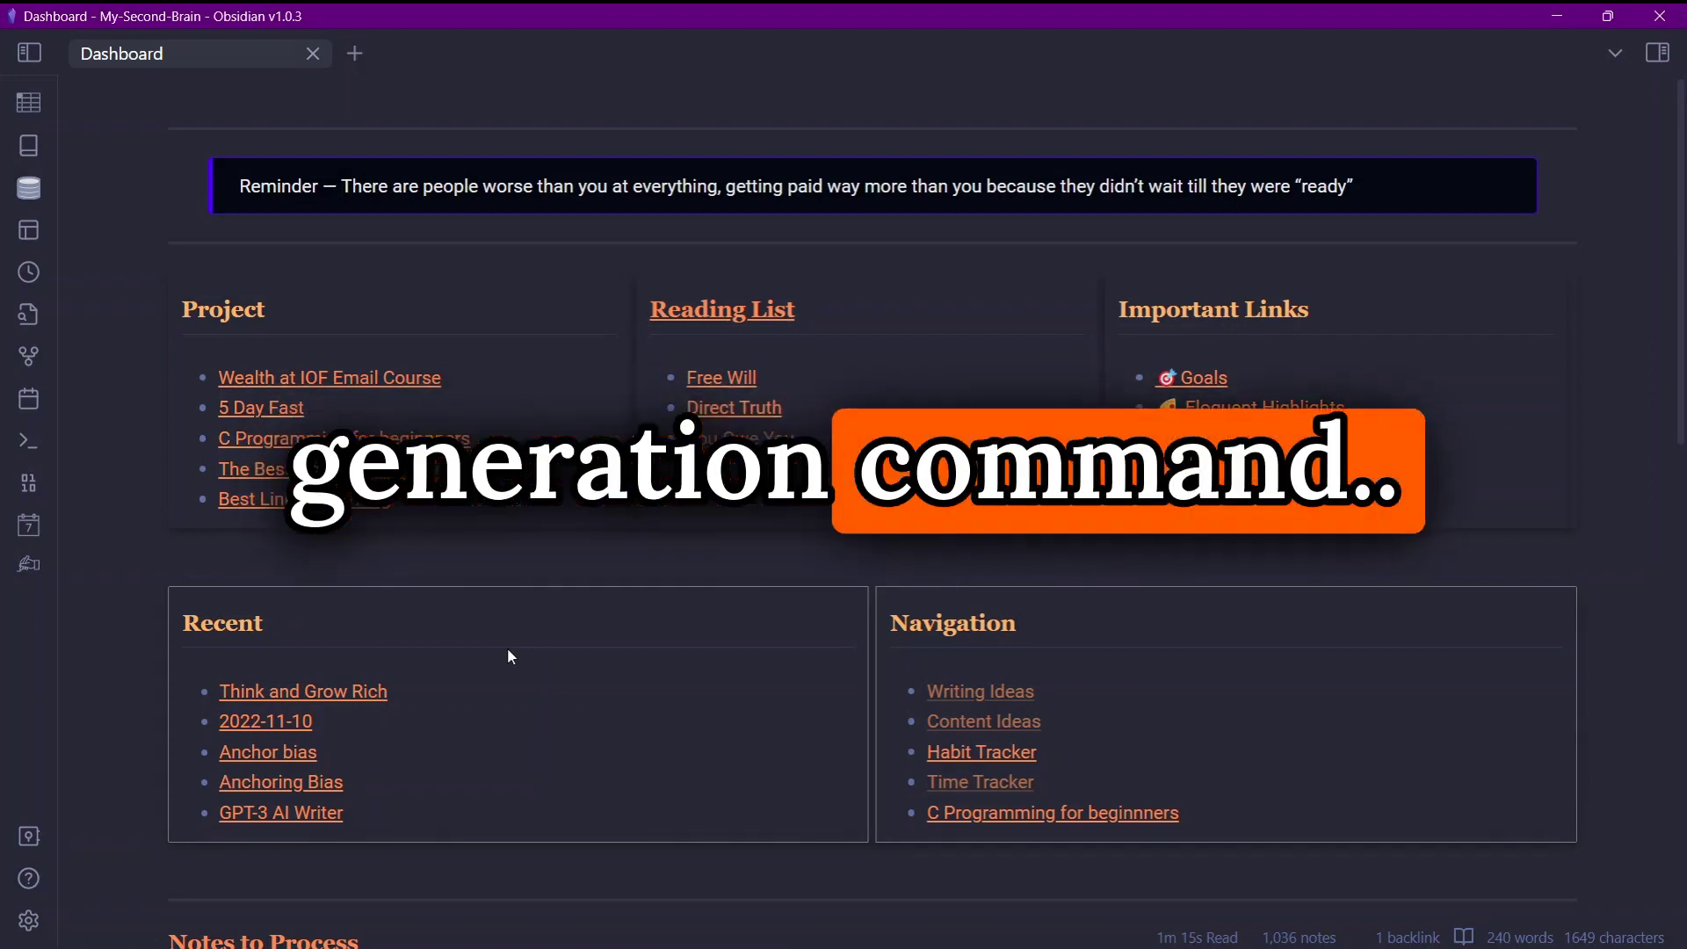
pyautogui.click(422, 56)
pyautogui.click(419, 54)
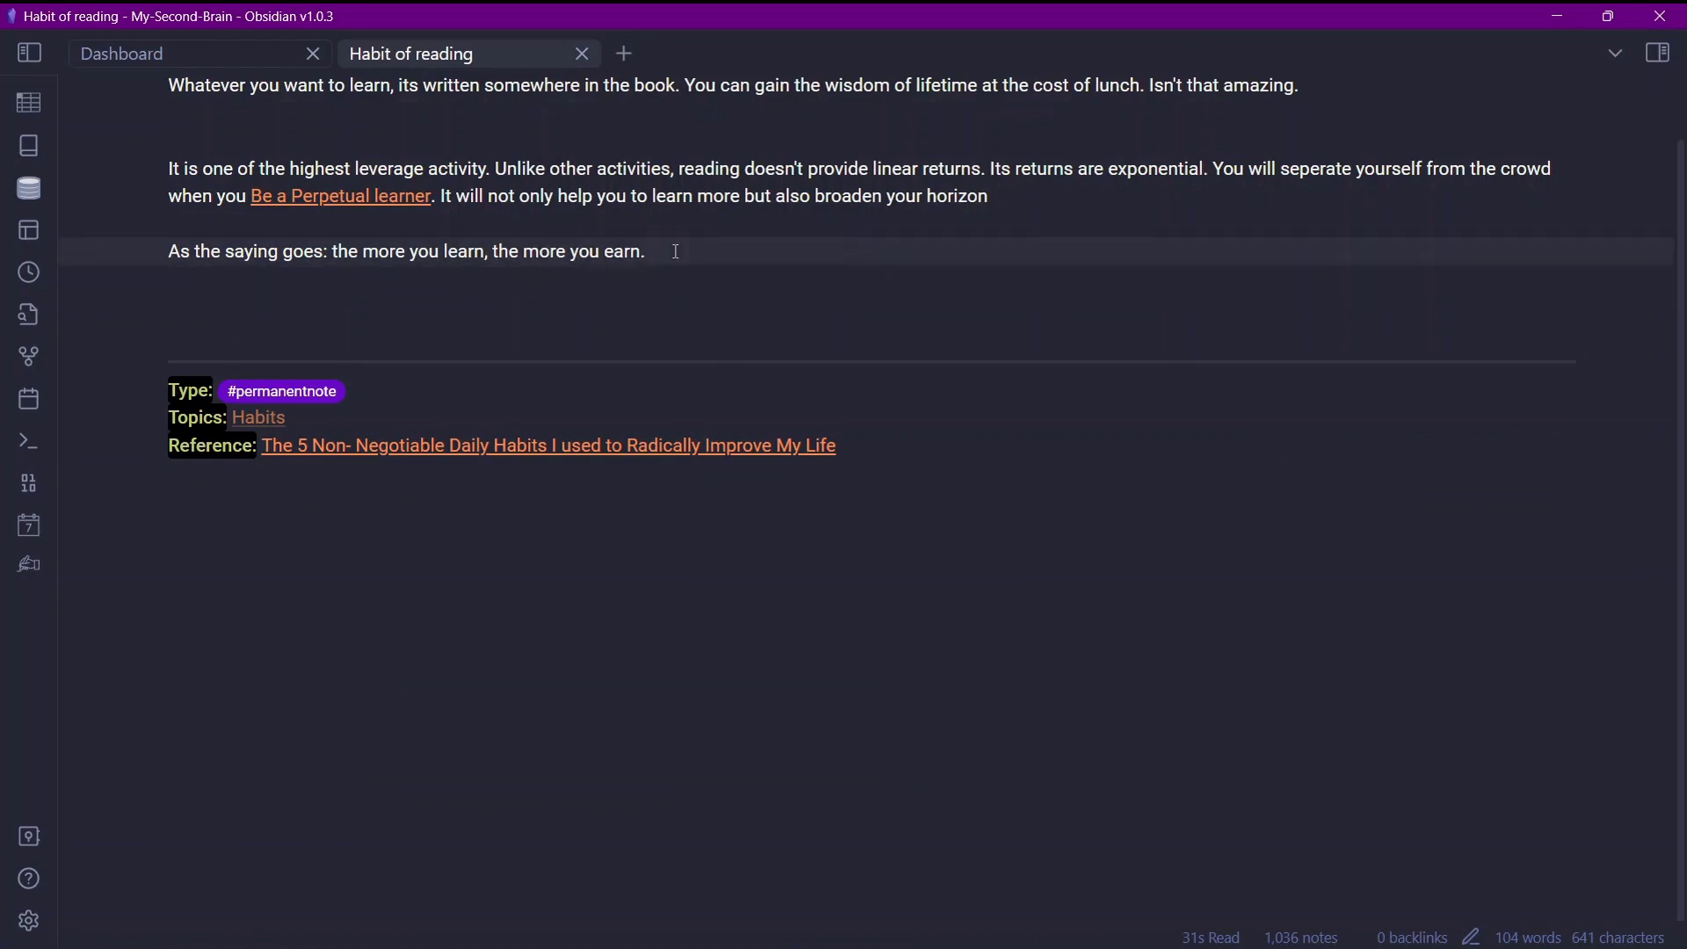
pyautogui.press('Return')
pyautogui.press('Return')
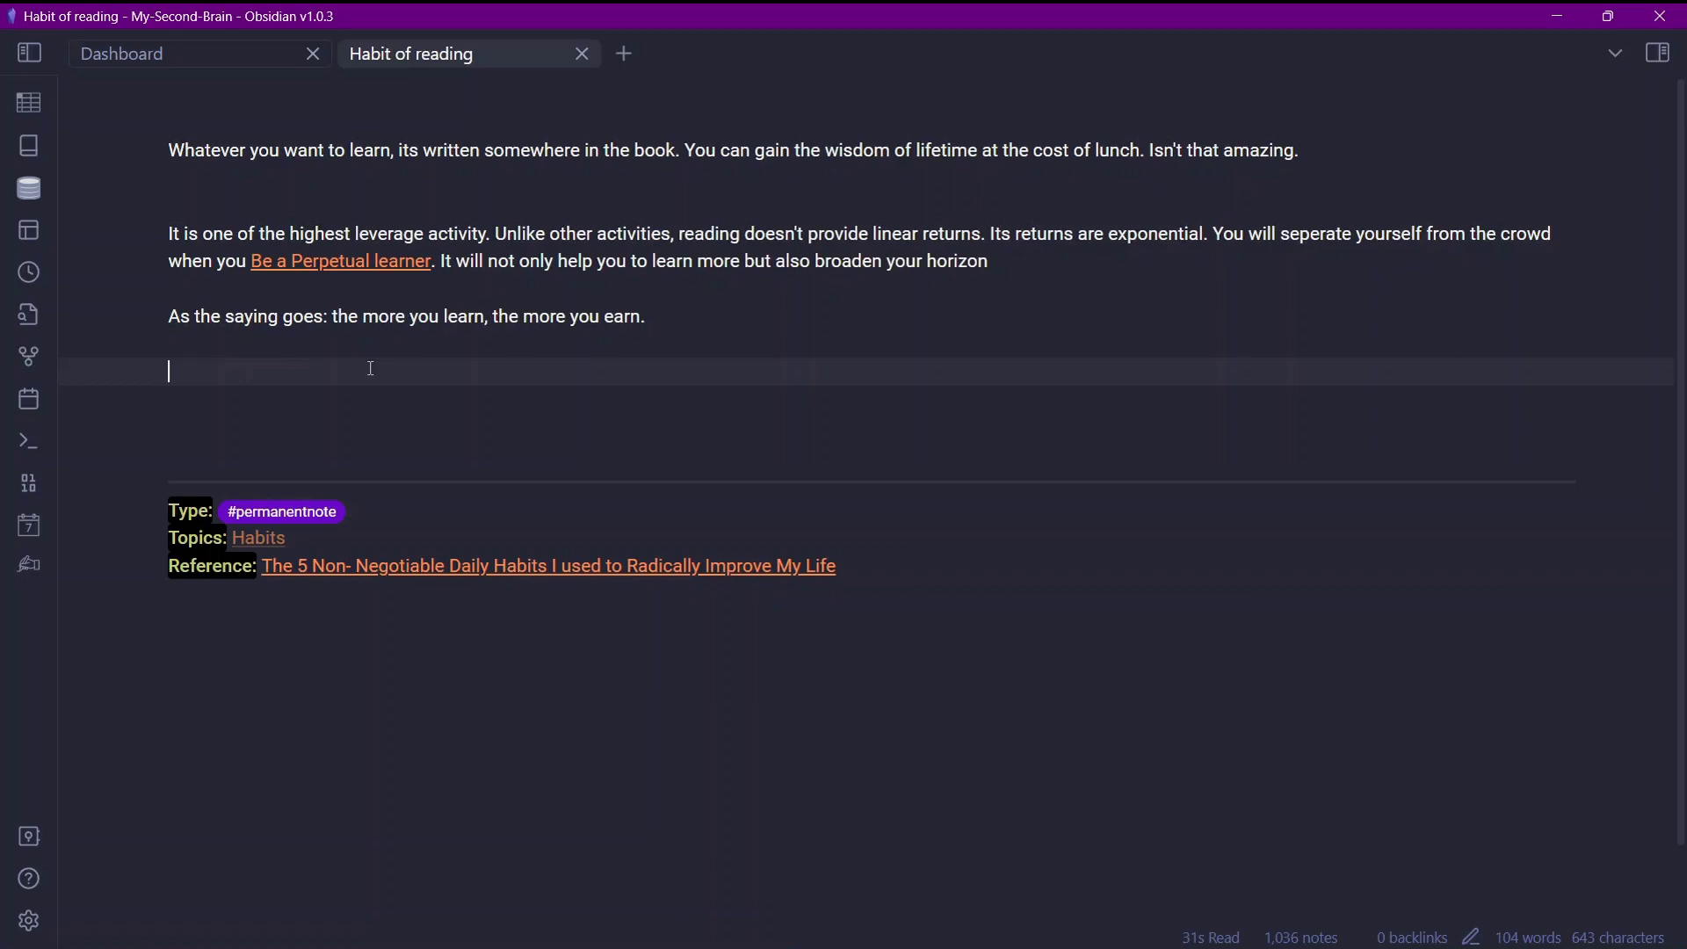
pyautogui.moveTo(678, 326); pyautogui.dragTo(122, 149)
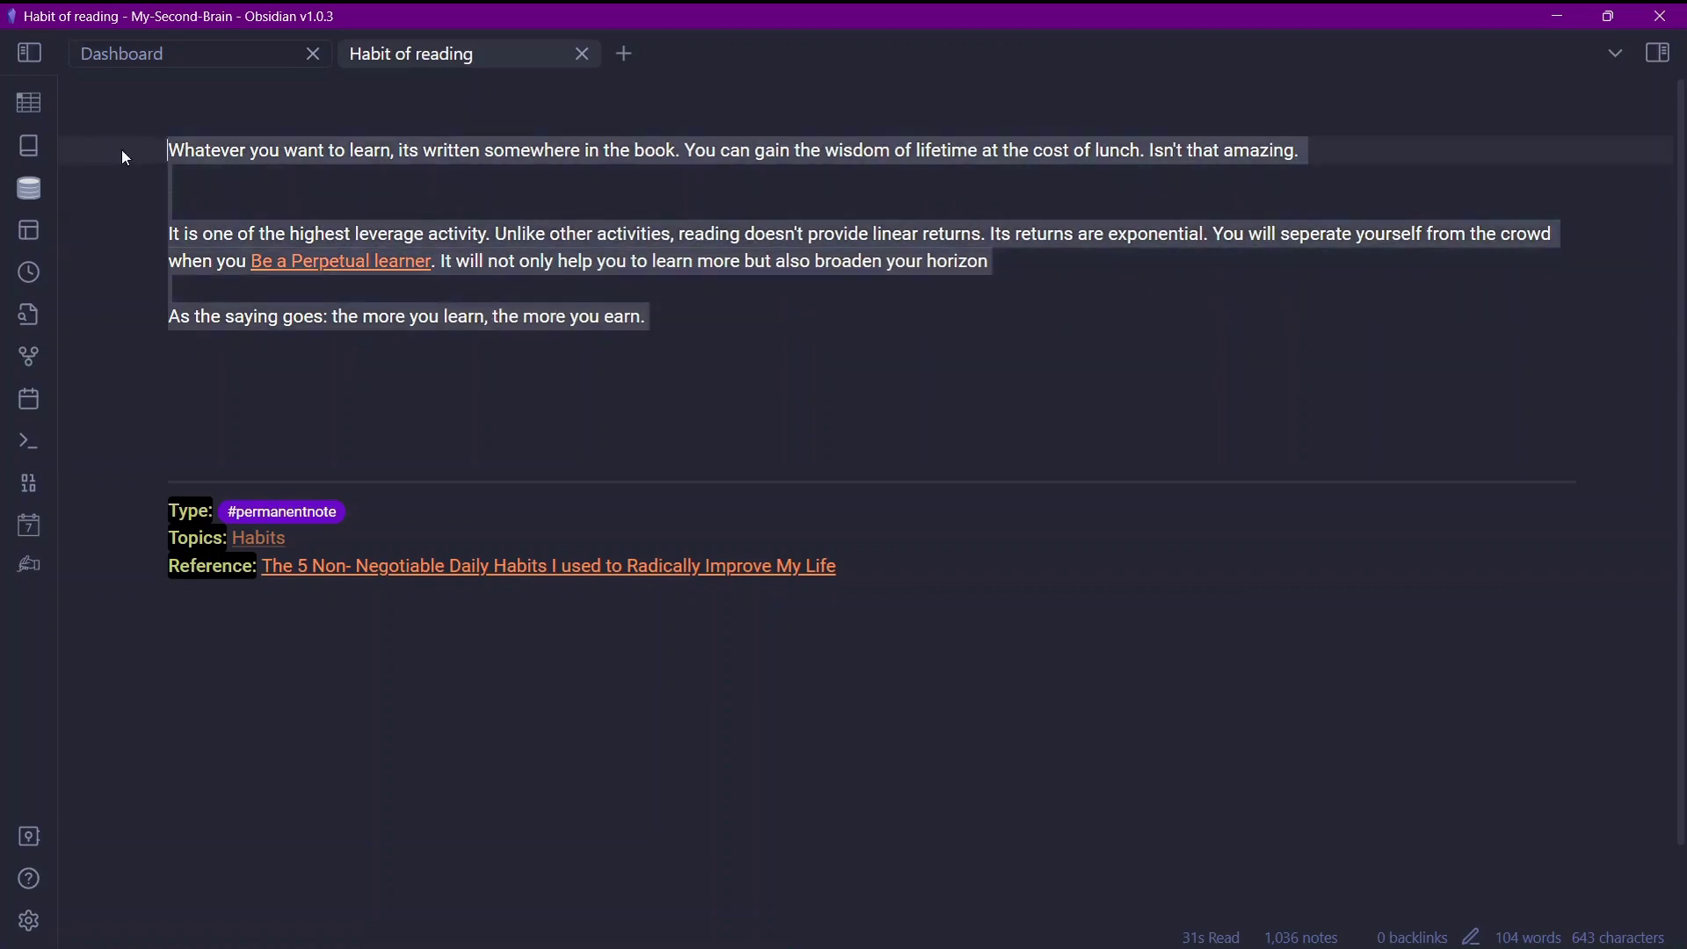
pyautogui.click(248, 372)
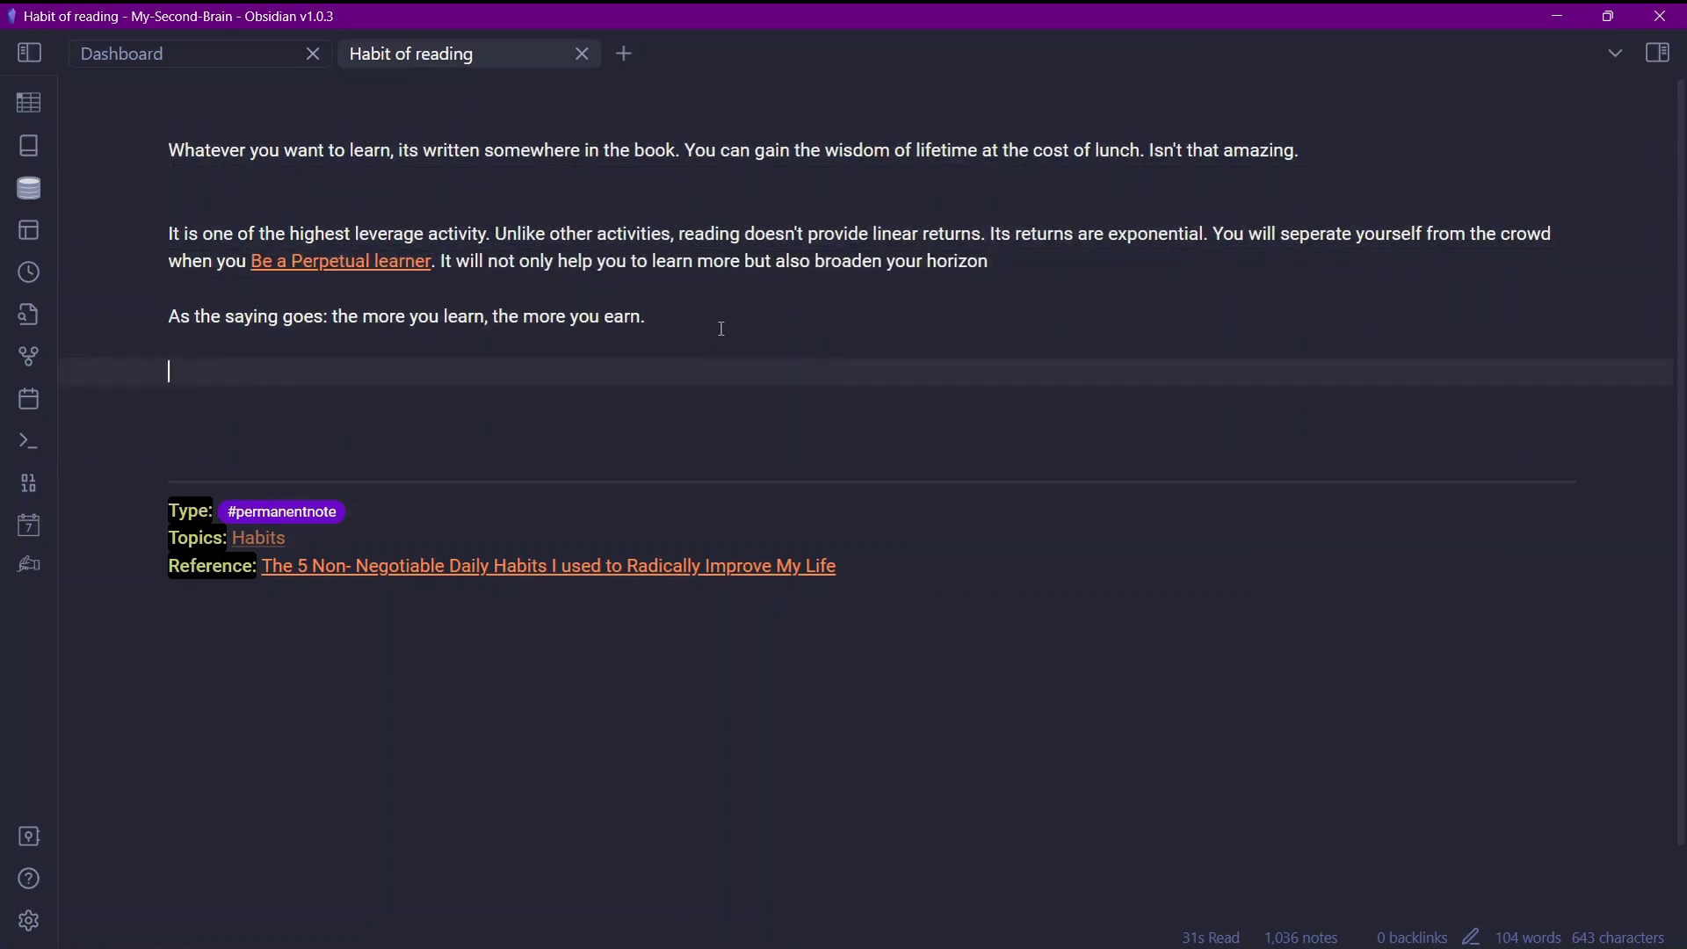
pyautogui.moveTo(720, 328); pyautogui.dragTo(149, 233)
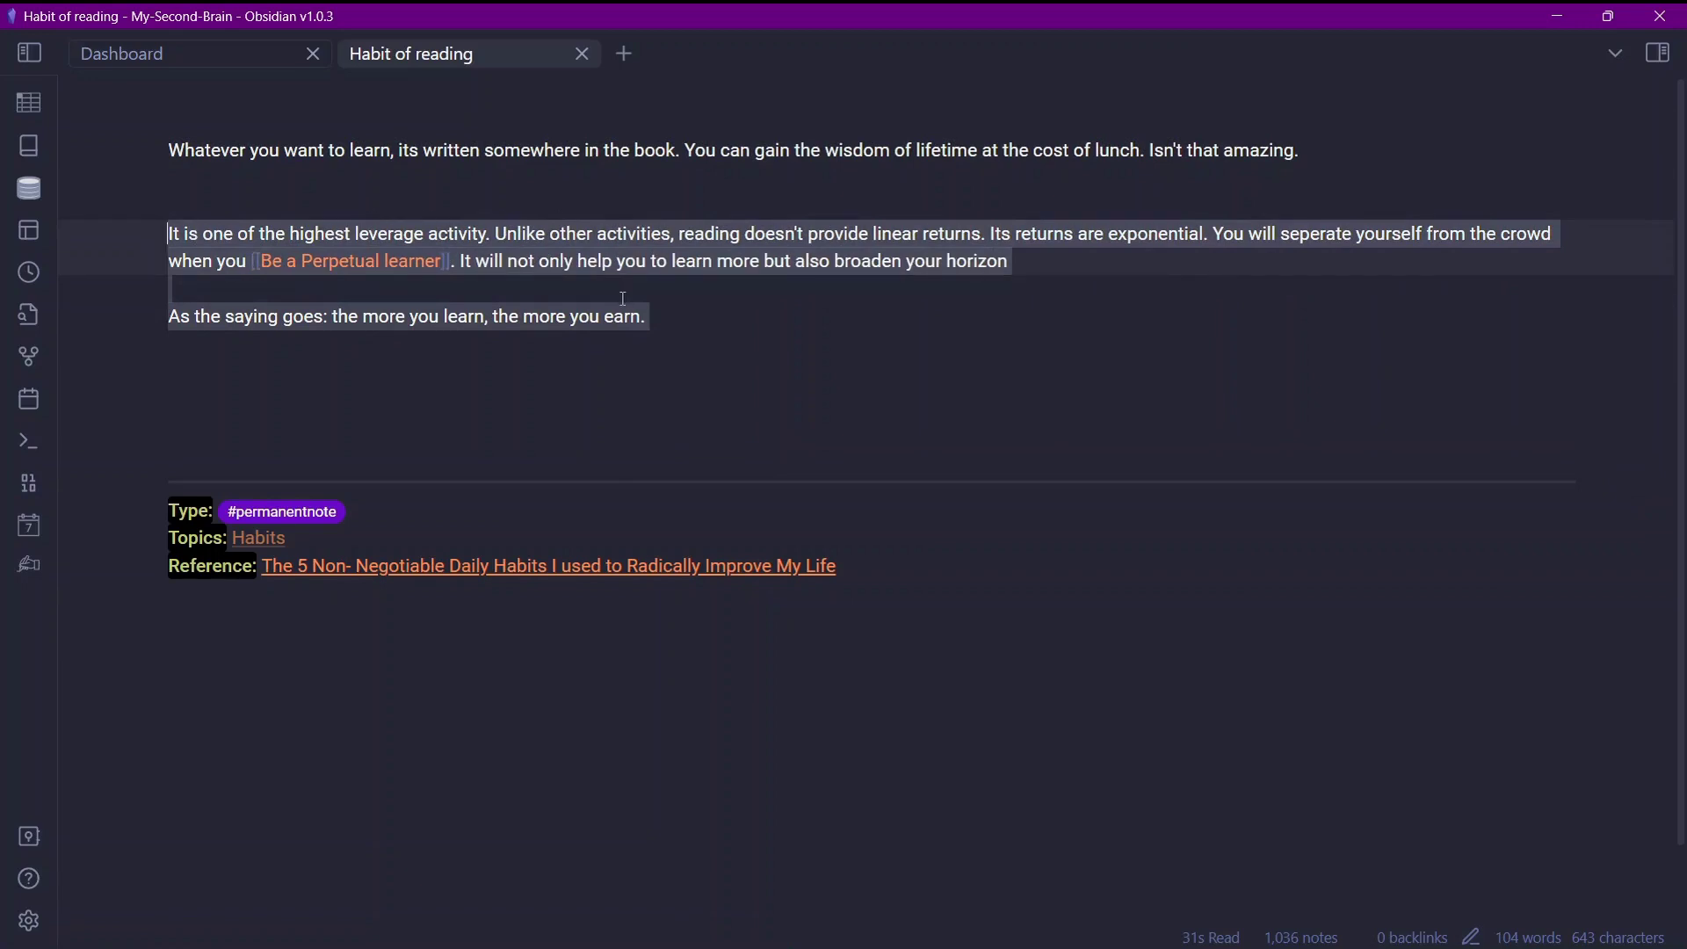
pyautogui.click(624, 394)
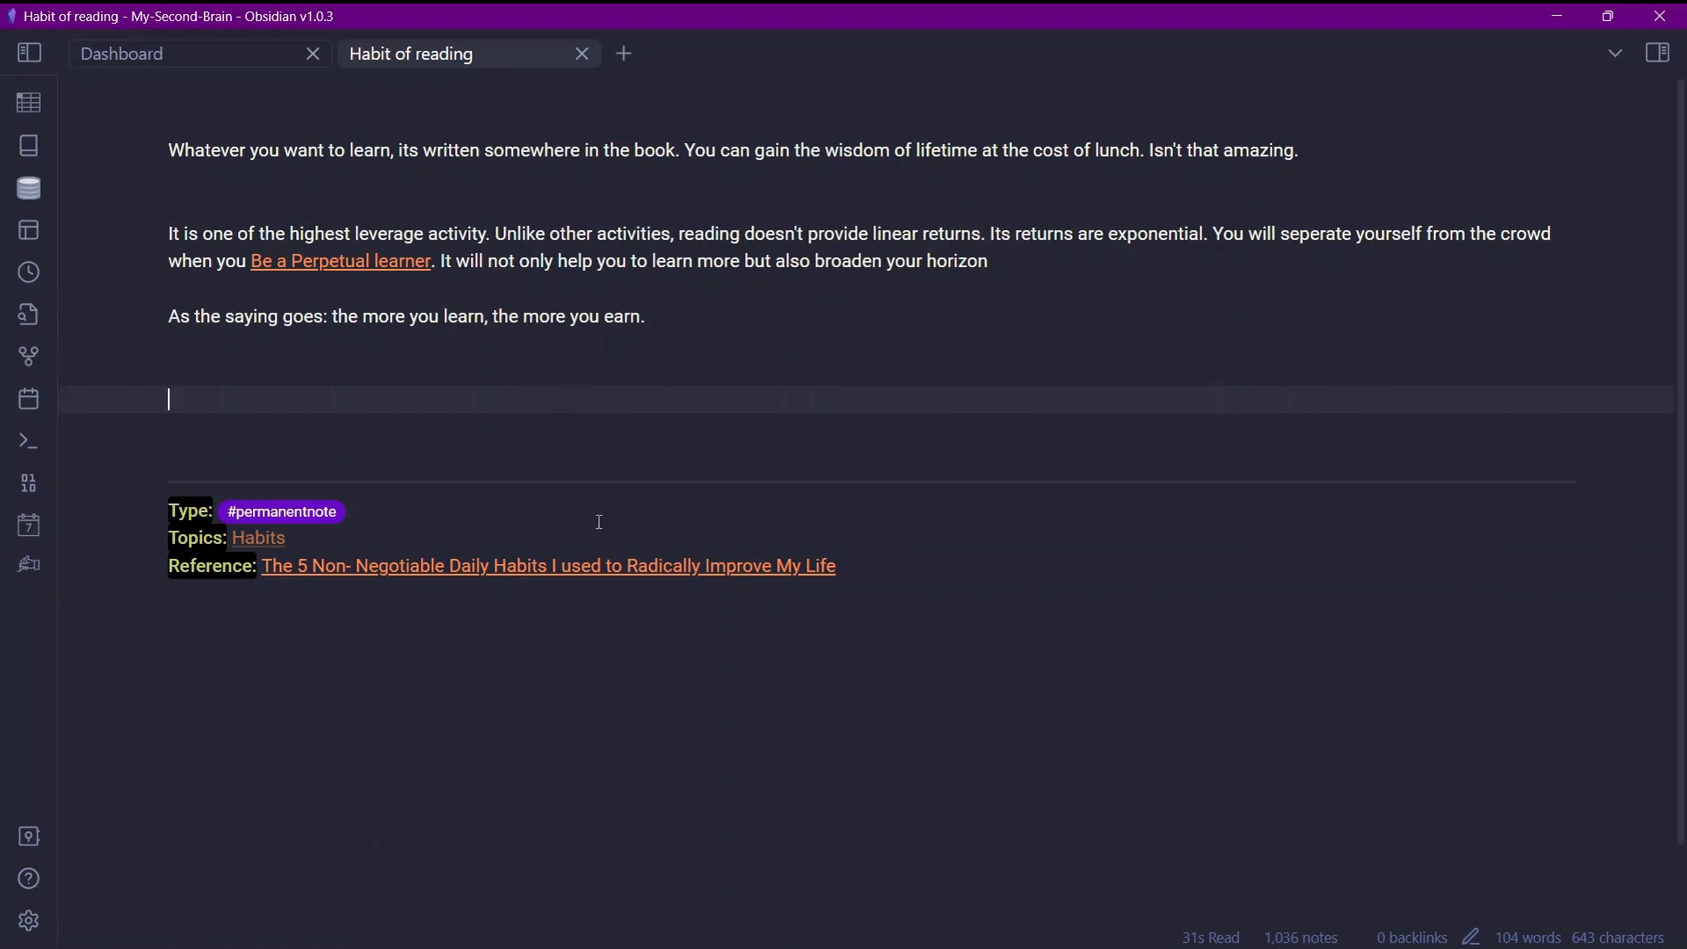
pyautogui.click(562, 351)
pyautogui.click(554, 361)
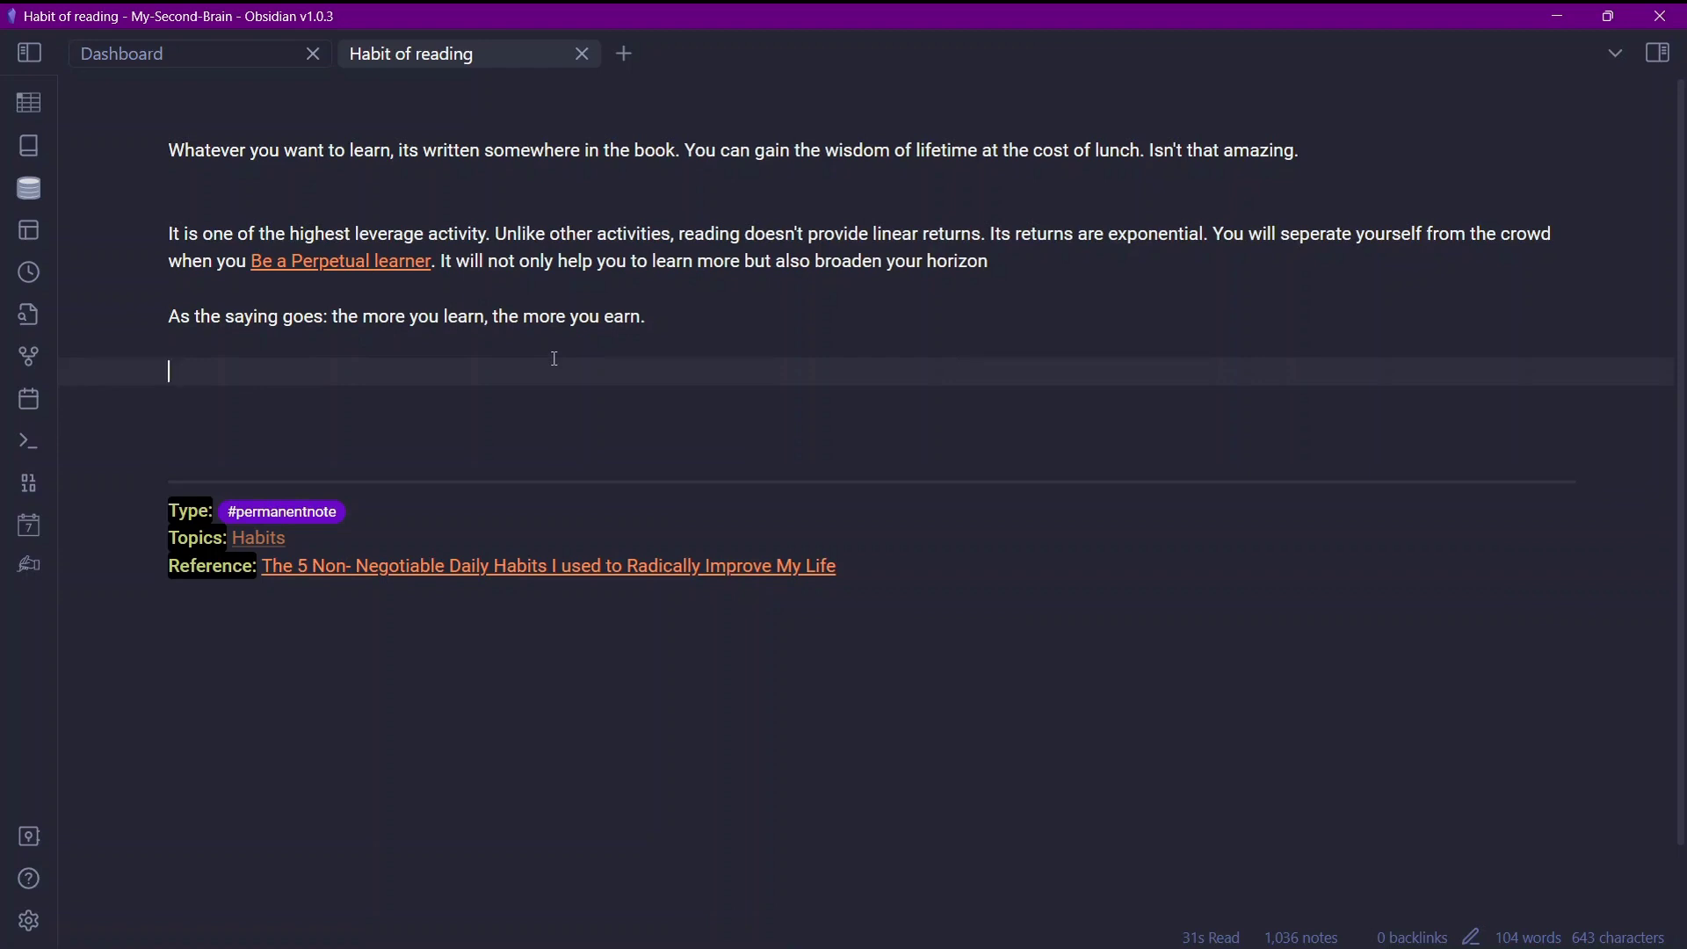
# Run Text Generator with Ctrl+J, undo the metadata output, and generate again
pyautogui.hotkey('ctrl', 'j')
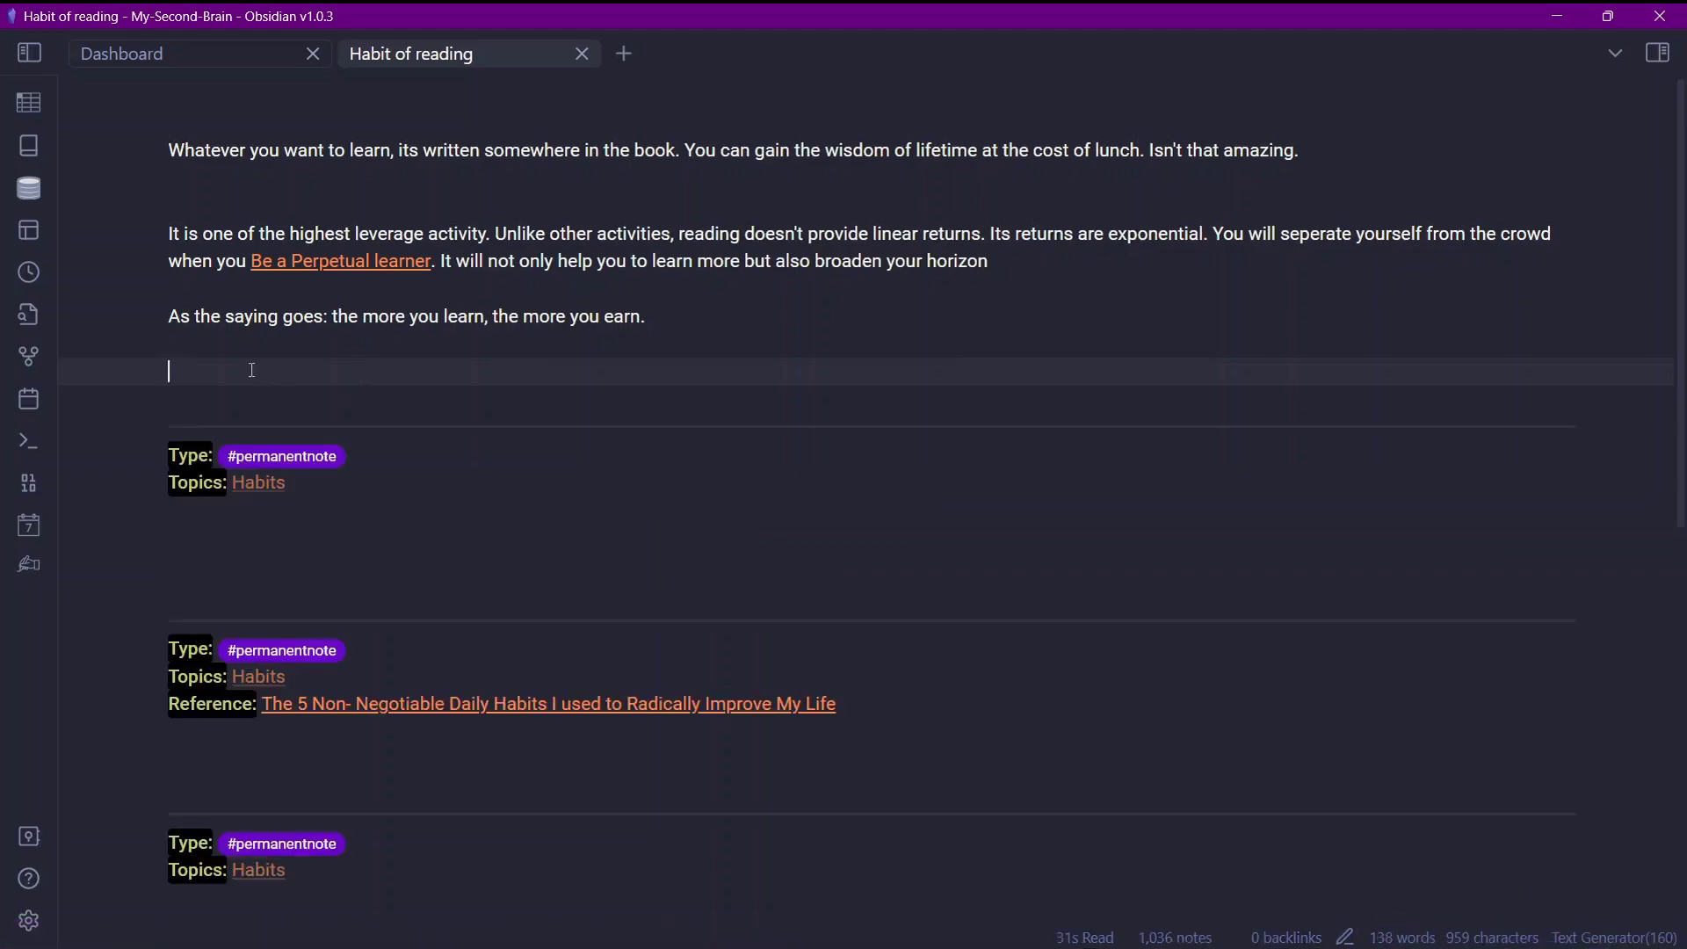
pyautogui.hotkey('ctrl', 'z')
pyautogui.hotkey('ctrl', 'z')
pyautogui.hotkey('ctrl', 'z')
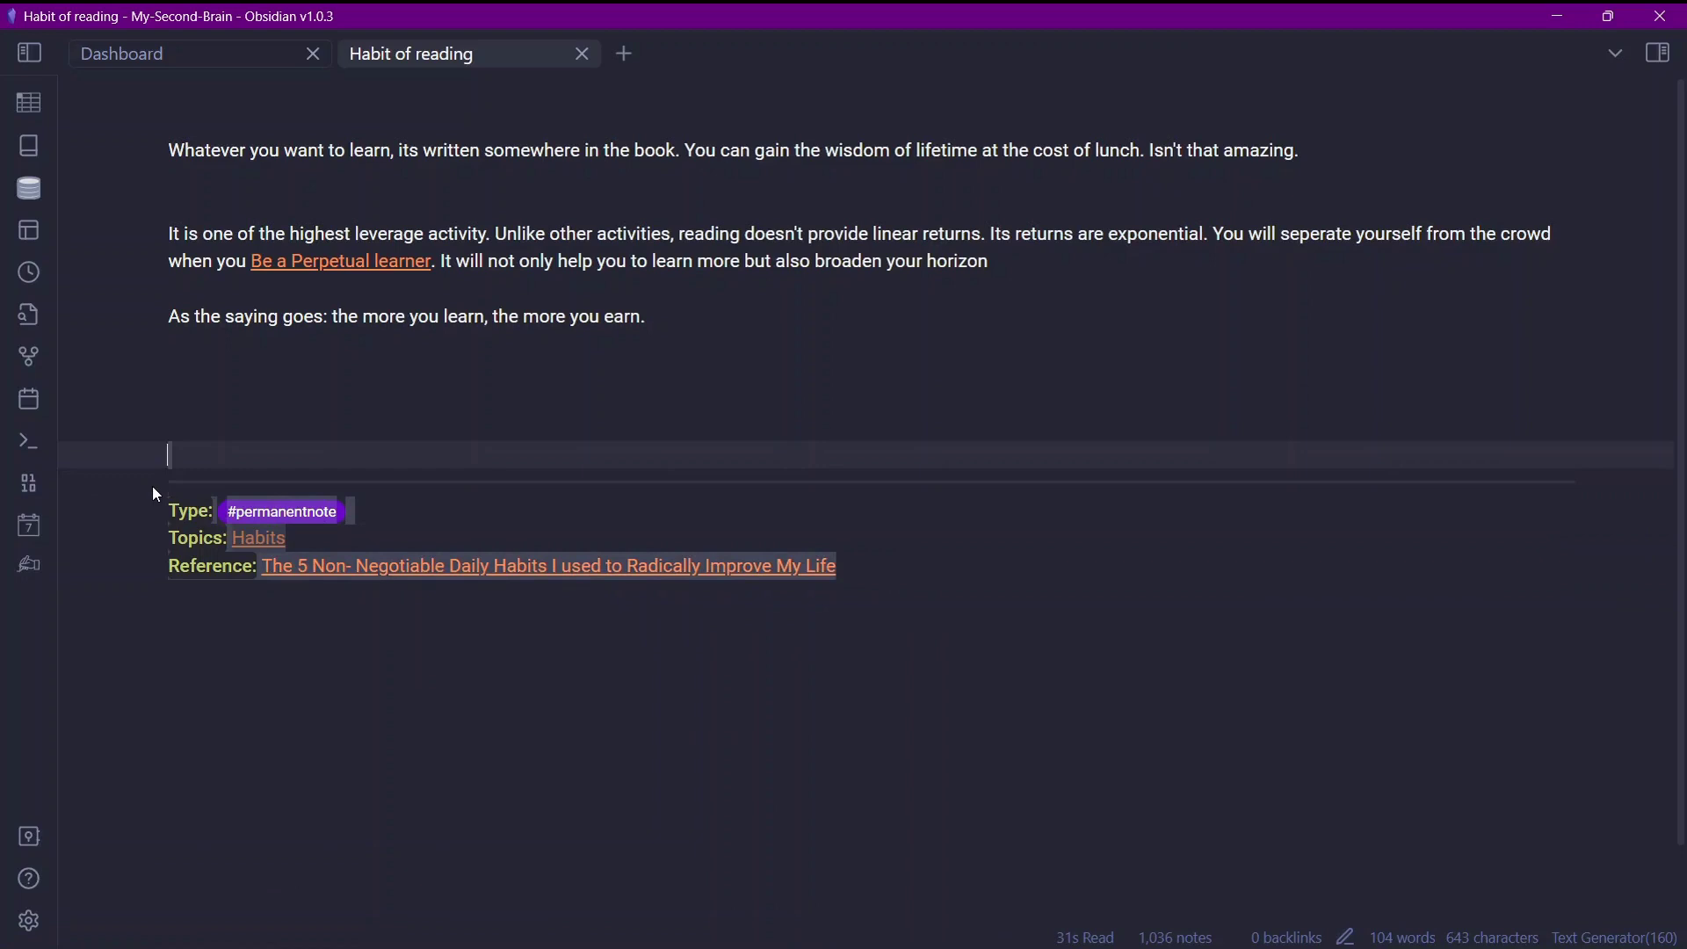
pyautogui.press('BackSpace')
pyautogui.press('BackSpace')
pyautogui.press('BackSpace')
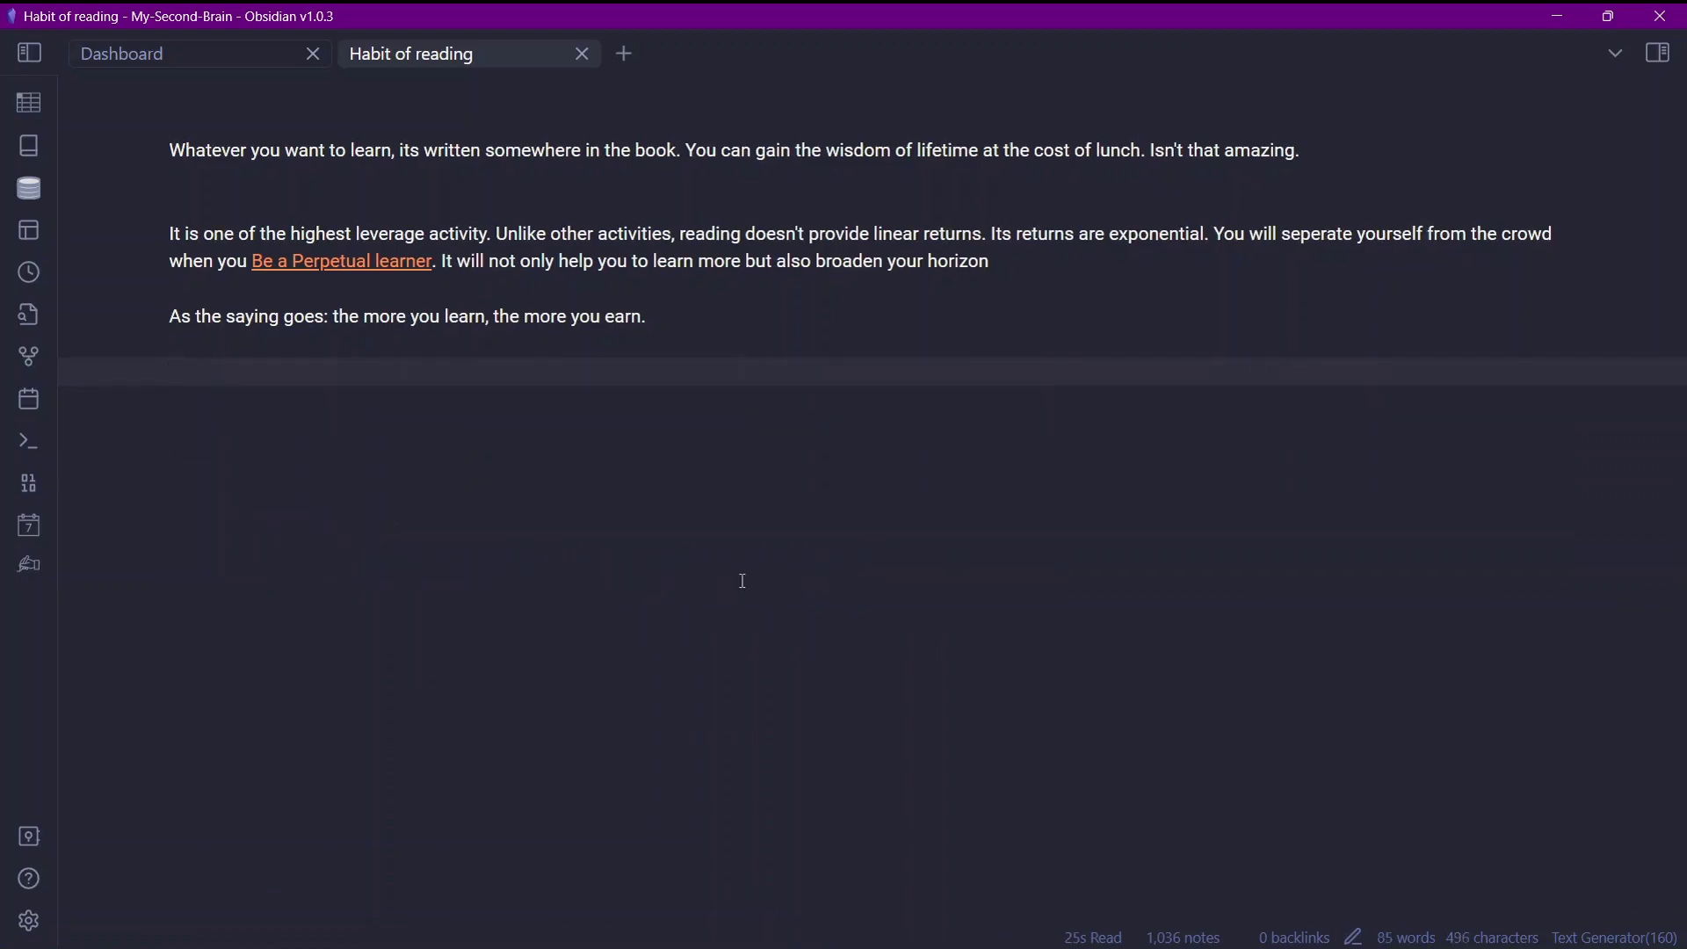
pyautogui.hotkey('ctrl', 'j')
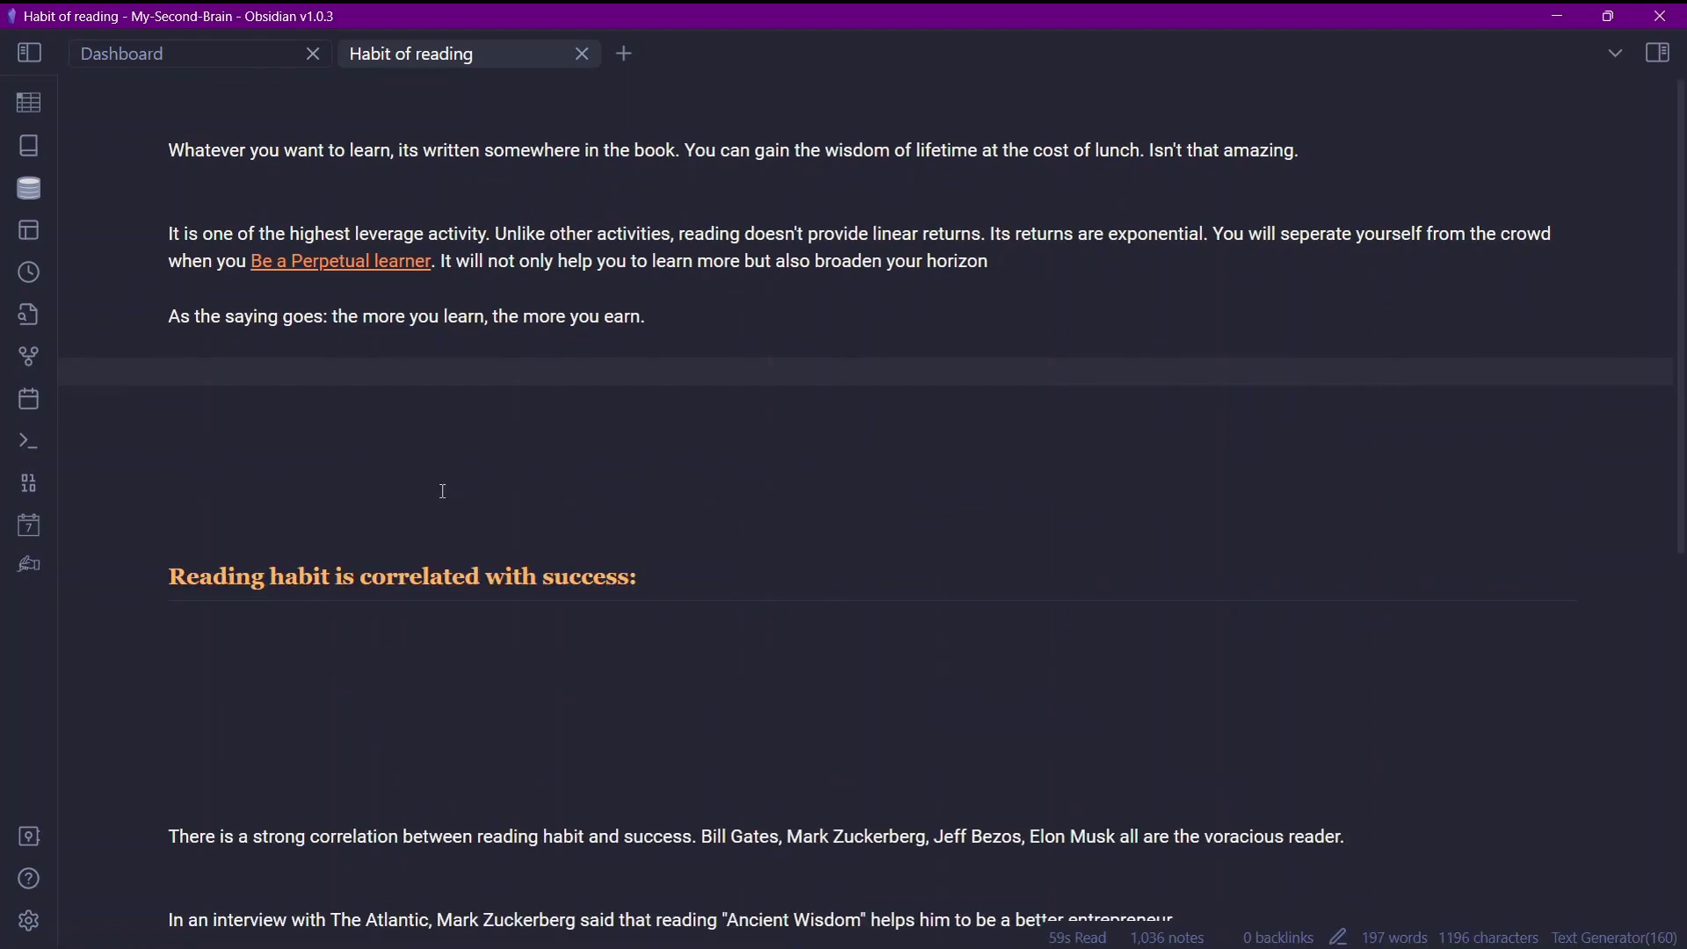
# Look through the newly generated heading and paragraphs
pyautogui.scroll(-2, 434, 528)
pyautogui.scroll(-5, 434, 529)
pyautogui.scroll(5, 486, 465)
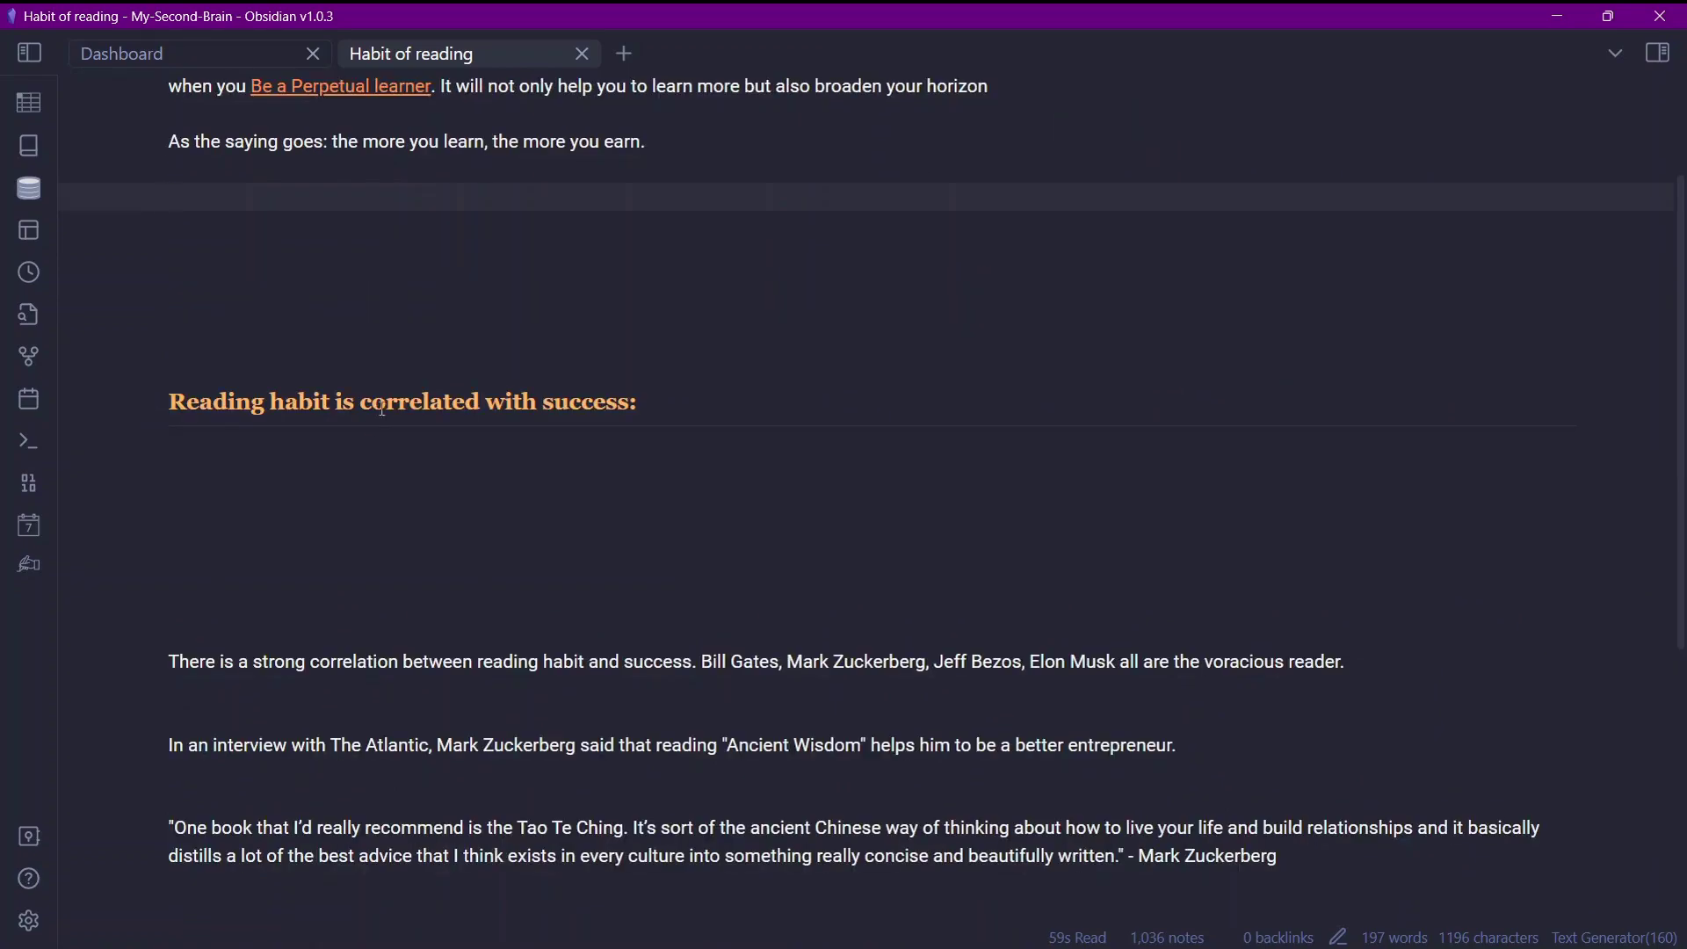
pyautogui.moveTo(336, 402); pyautogui.dragTo(606, 401)
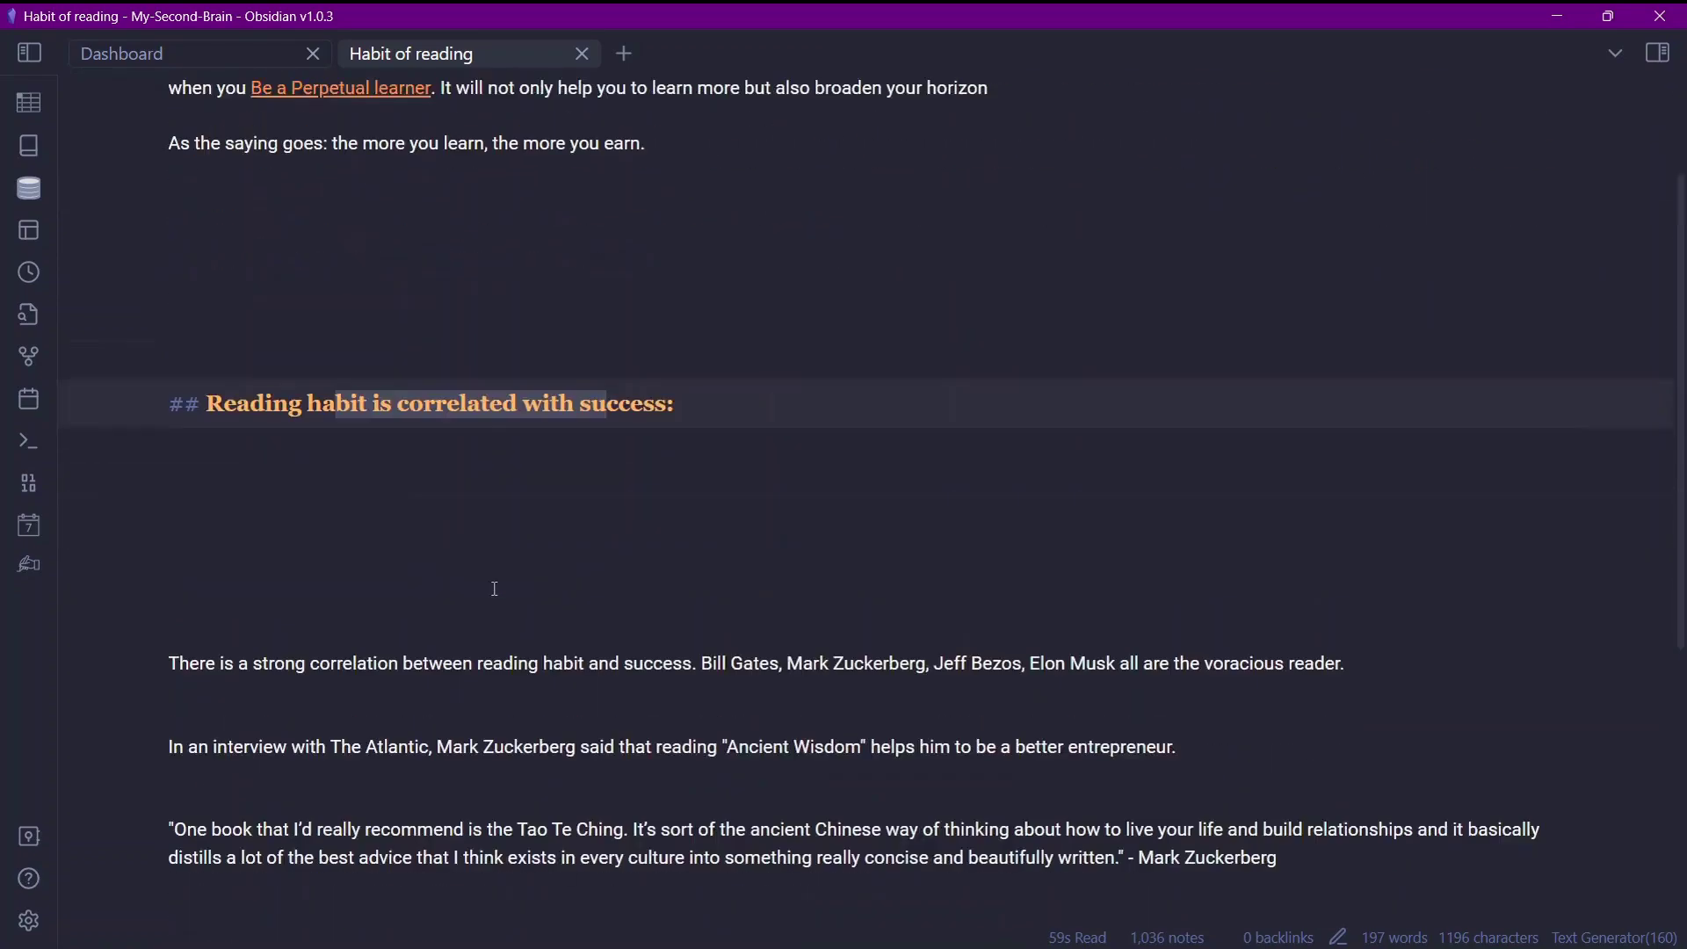
pyautogui.scroll(-5, 504, 493)
pyautogui.scroll(6, 399, 467)
pyautogui.scroll(-4, 416, 733)
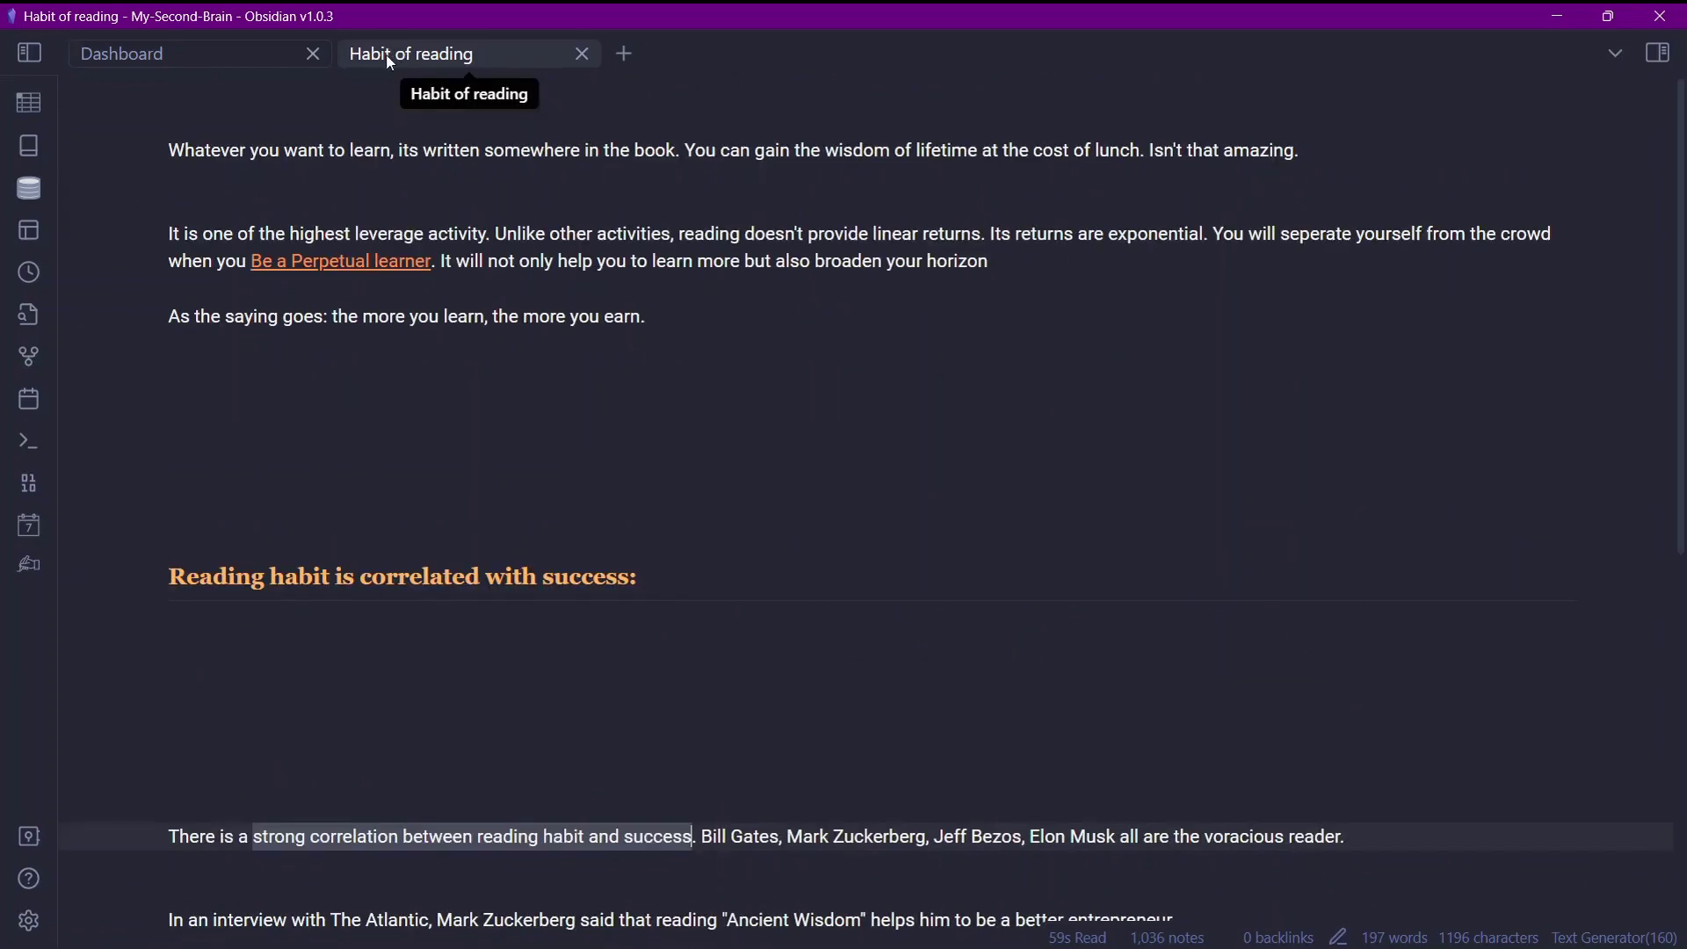
pyautogui.scroll(-1, 361, 366)
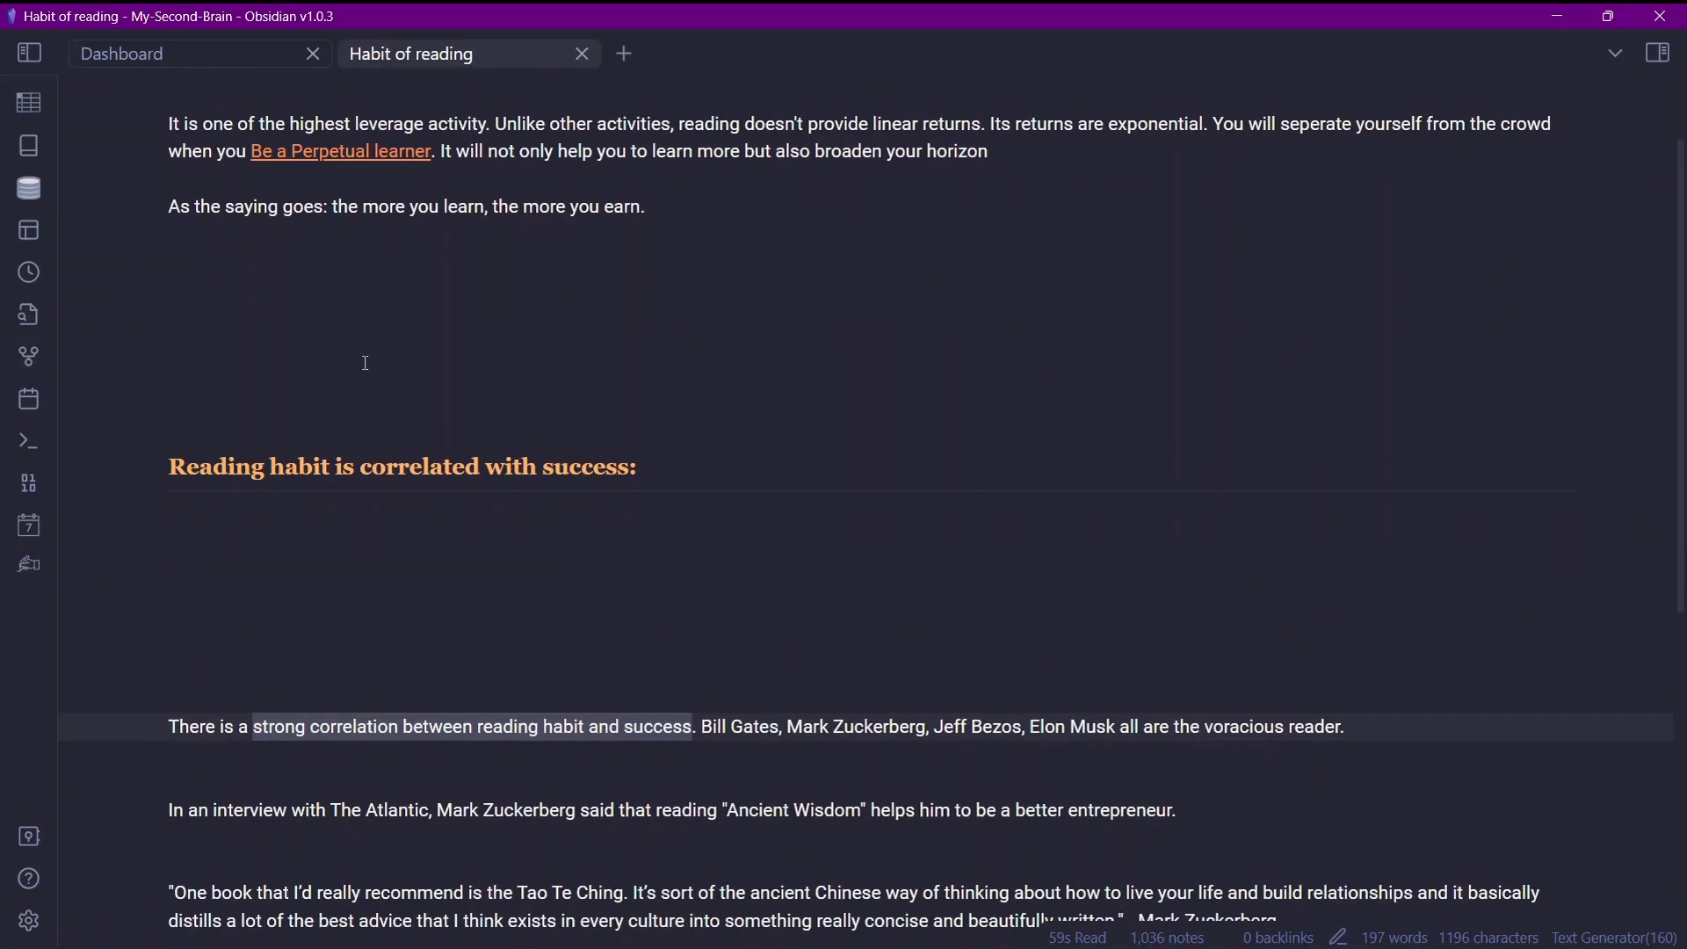
pyautogui.scroll(1, 369, 309)
pyautogui.scroll(-4, 376, 367)
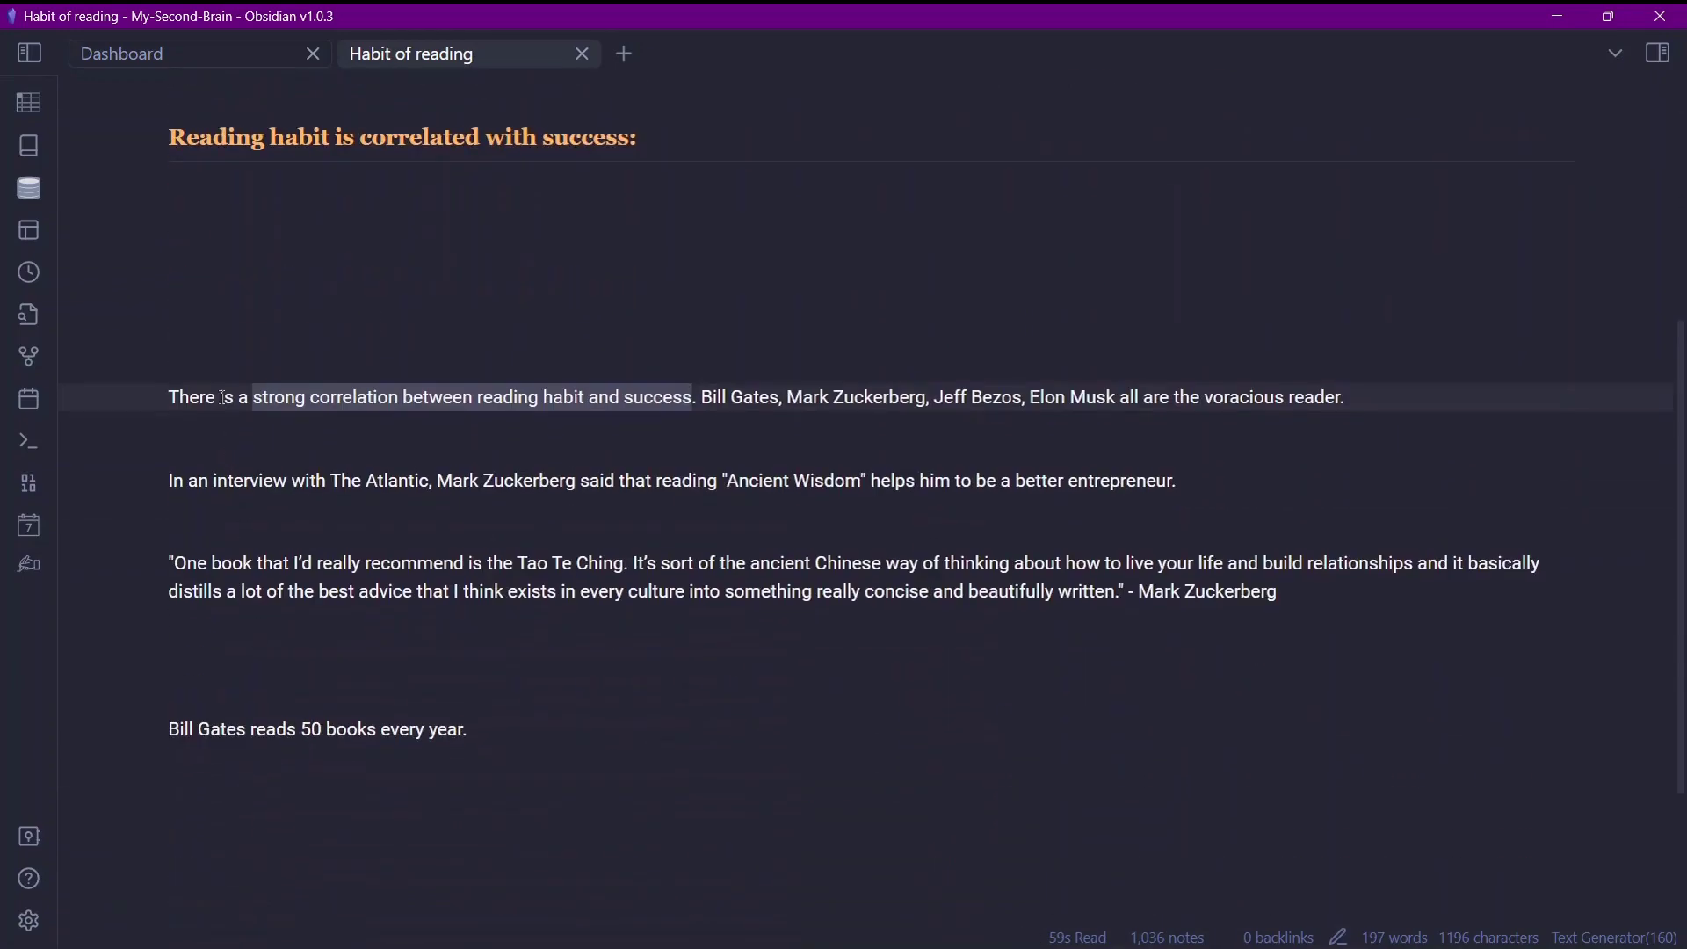
pyautogui.click(741, 382)
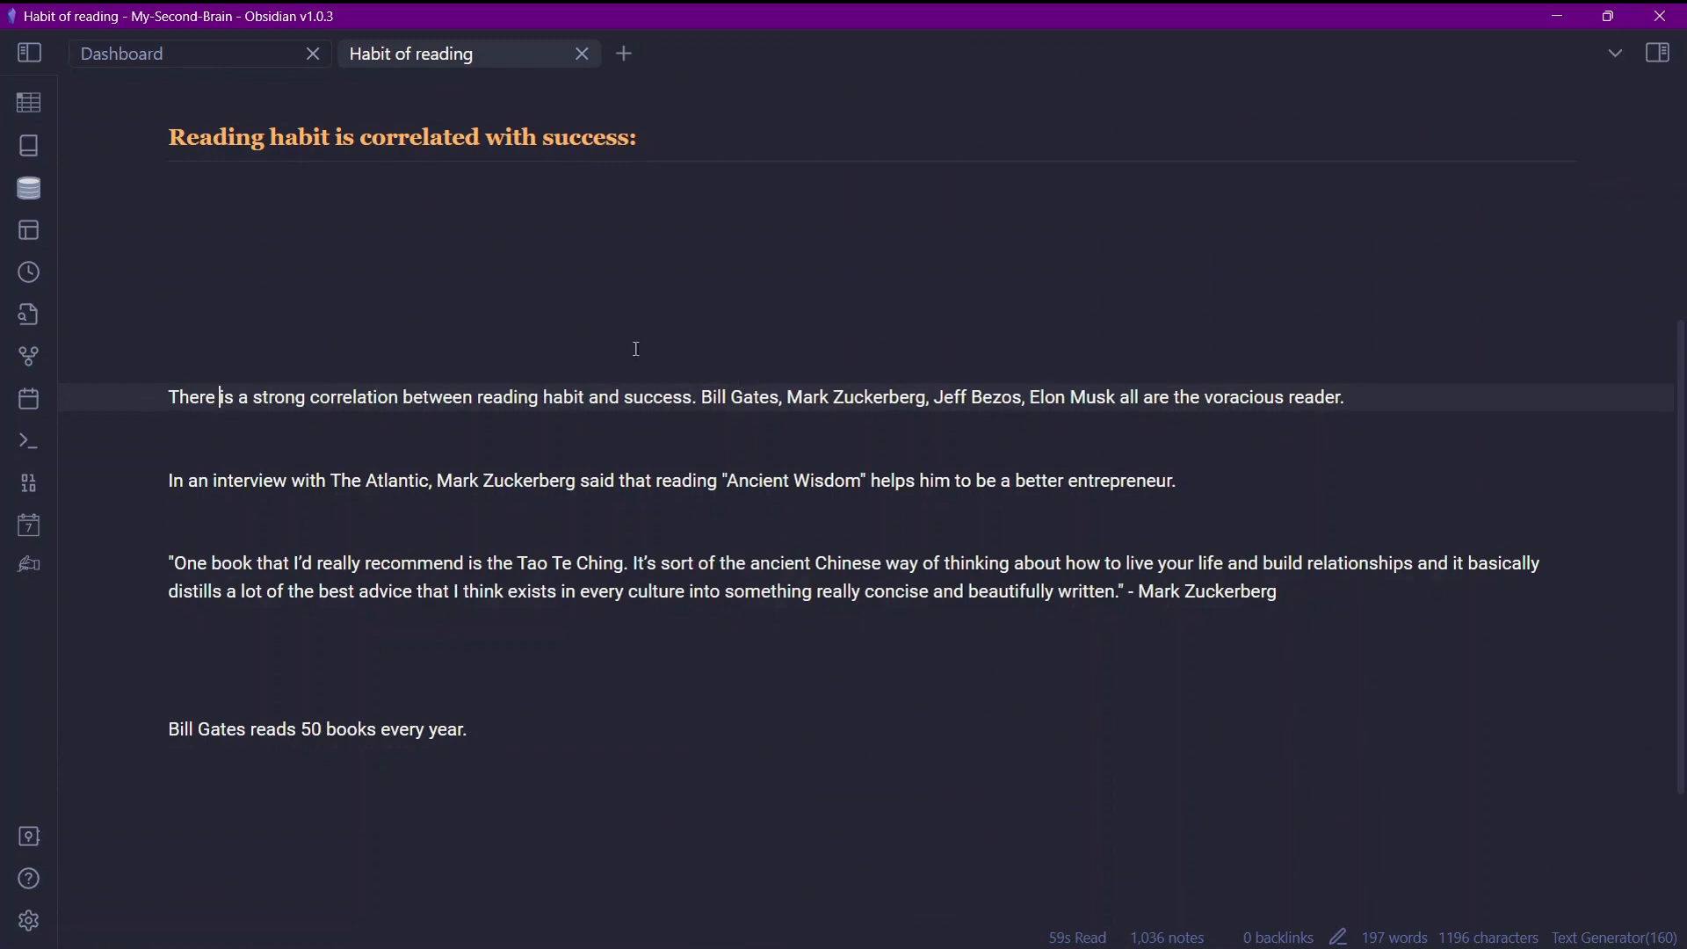
pyautogui.scroll(4, 636, 349)
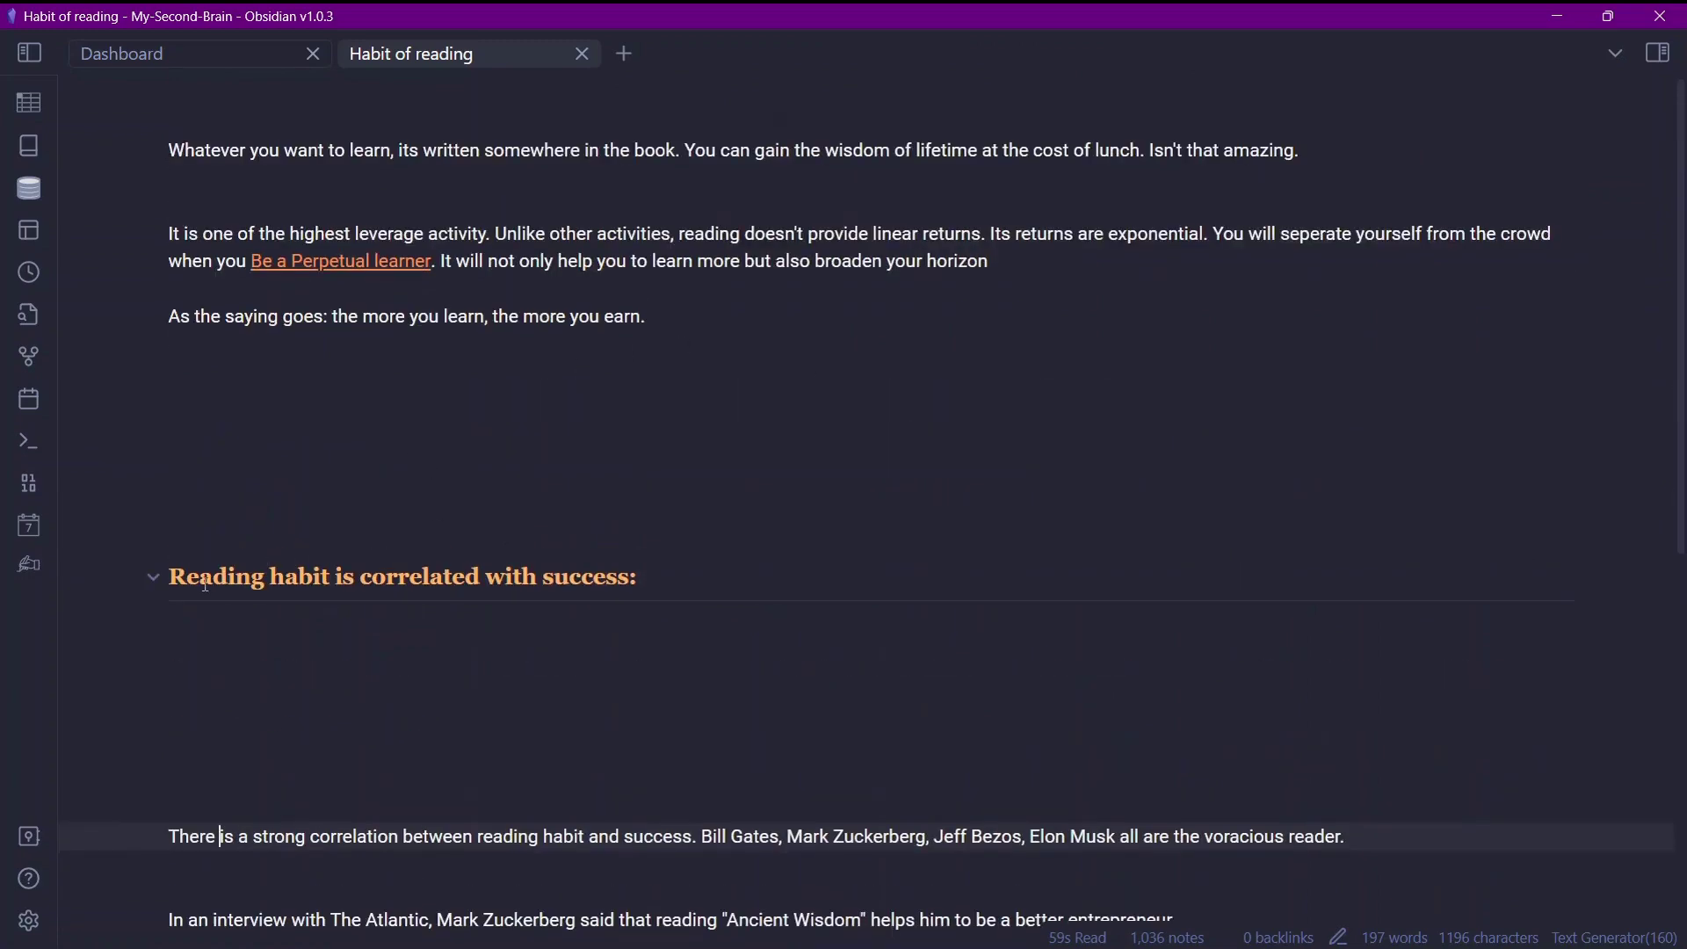
pyautogui.moveTo(205, 585); pyautogui.dragTo(486, 583)
pyautogui.click(607, 578)
pyautogui.click(481, 581)
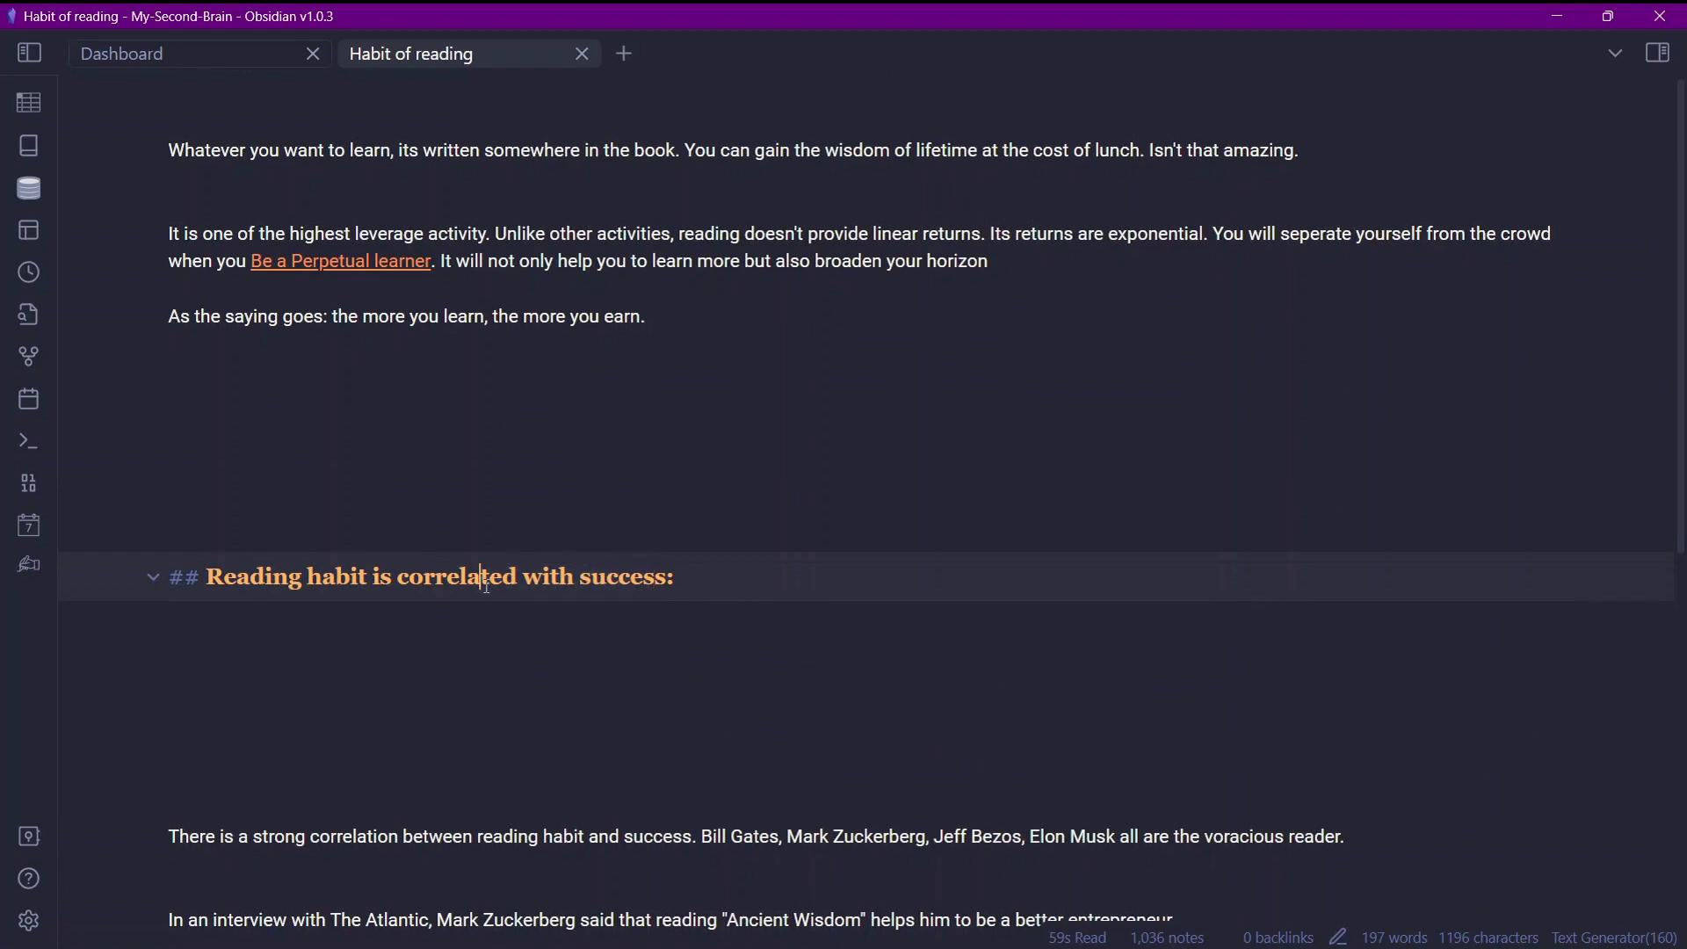
# Delete the generated heading and paragraphs and remove the extra blank line
pyautogui.scroll(-5, 482, 583)
pyautogui.moveTo(486, 525); pyautogui.dragTo(172, 112)
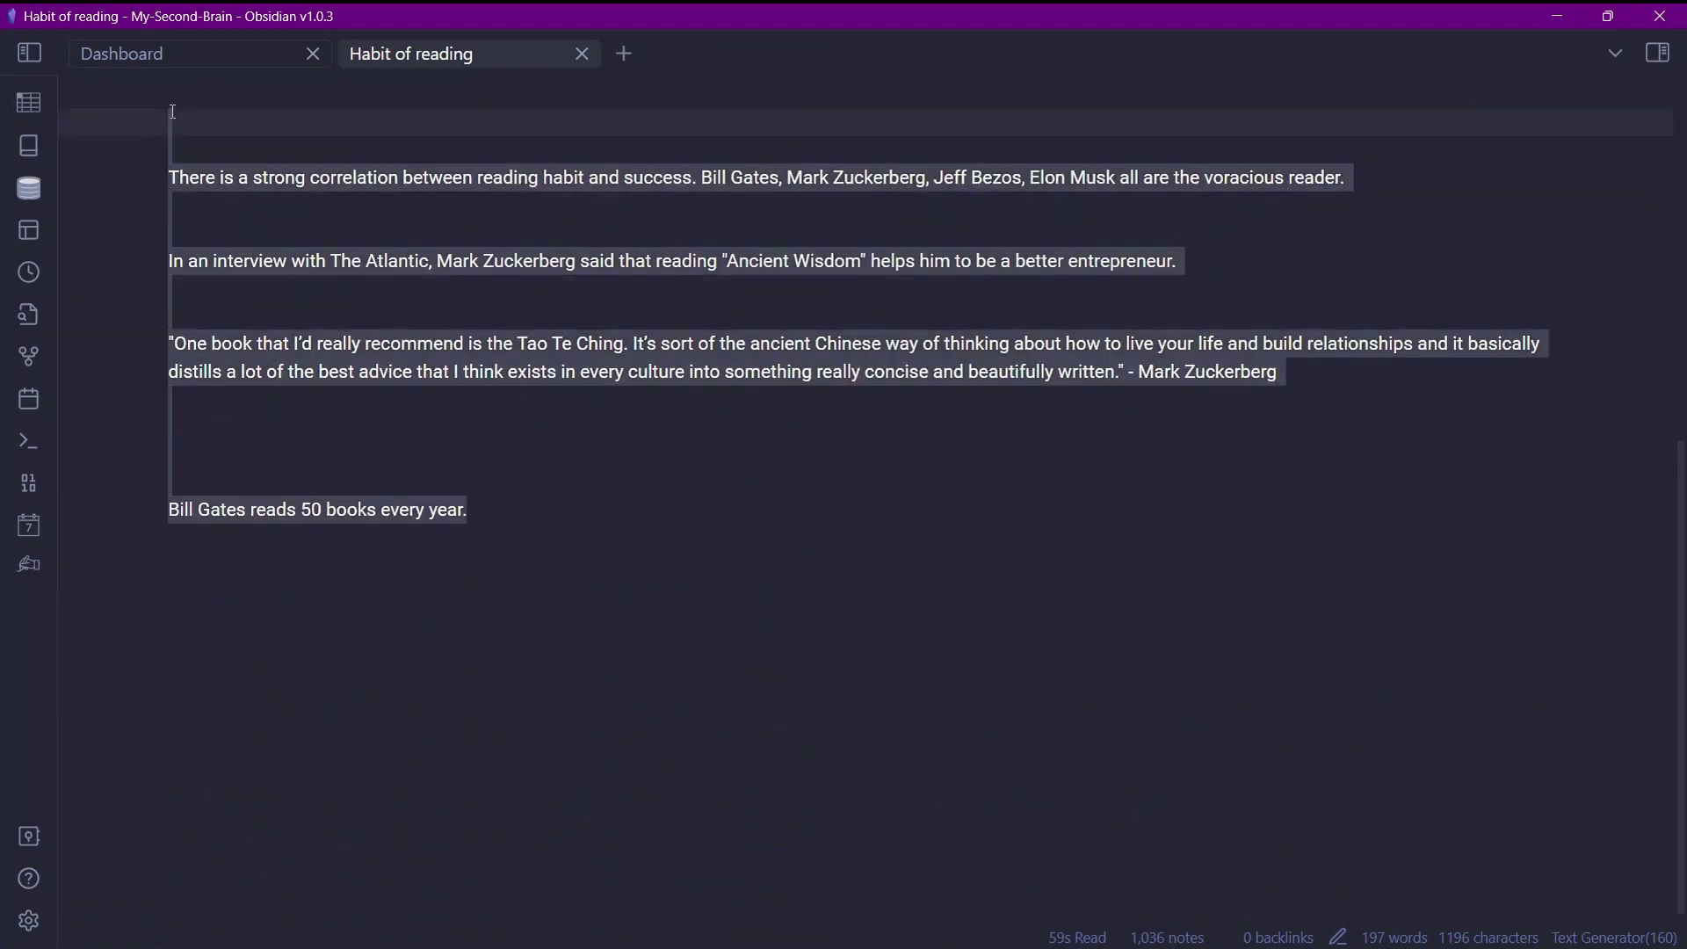
pyautogui.press('BackSpace')
pyautogui.click(170, 185)
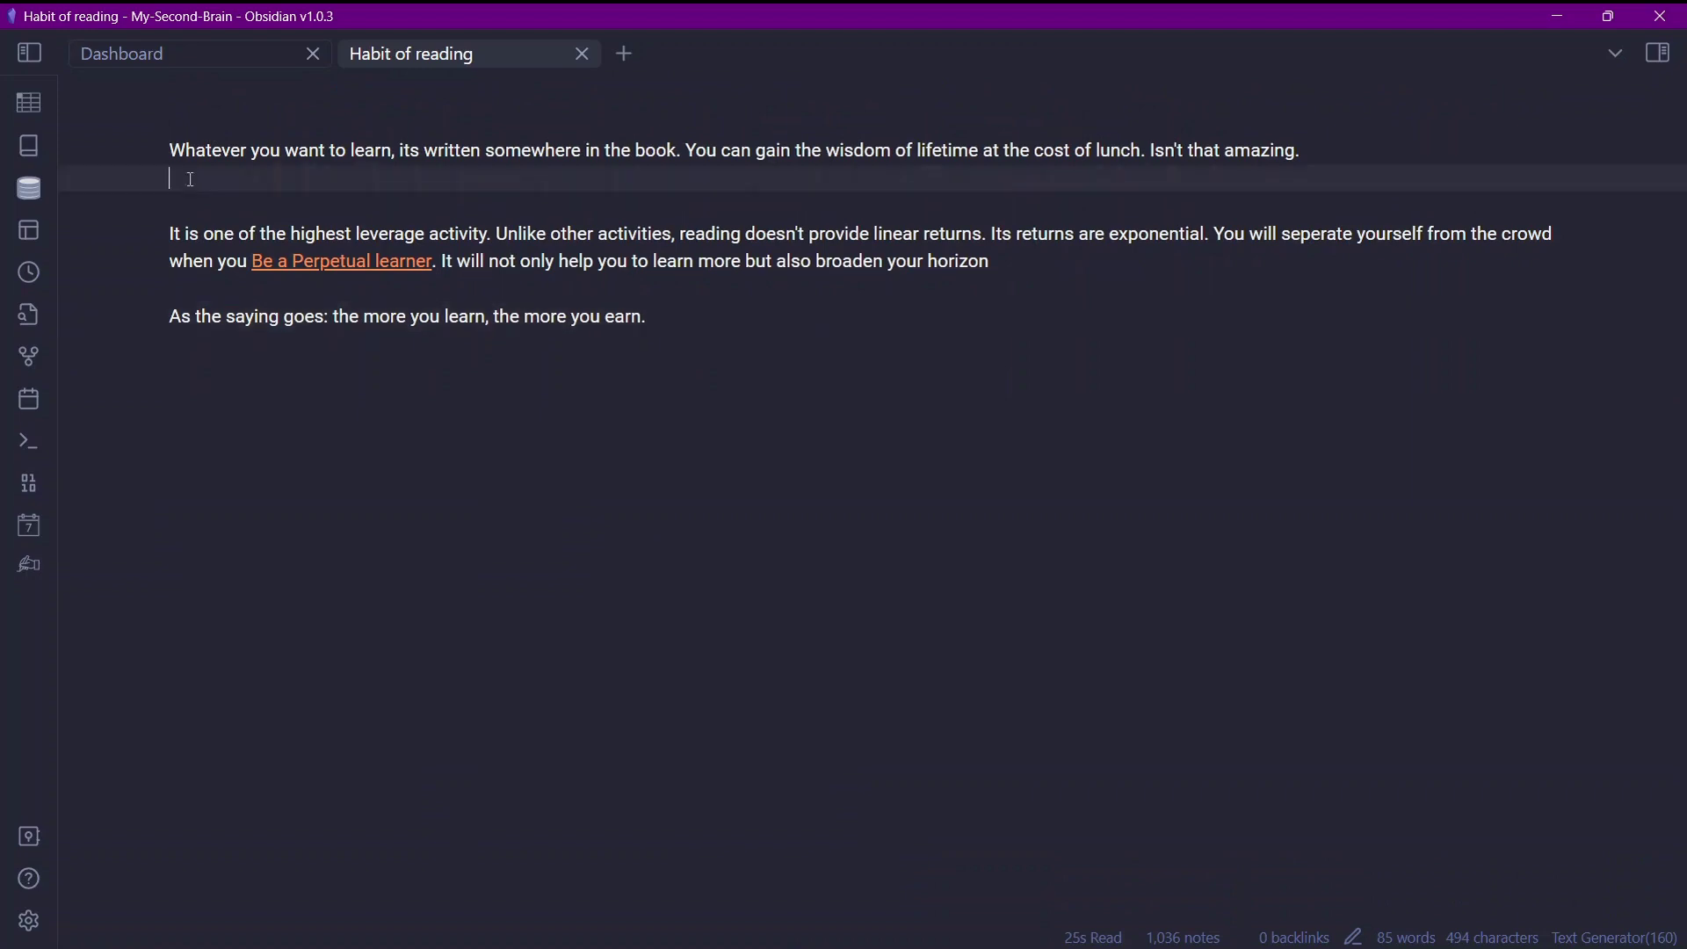
pyautogui.press('BackSpace')
pyautogui.click(186, 105)
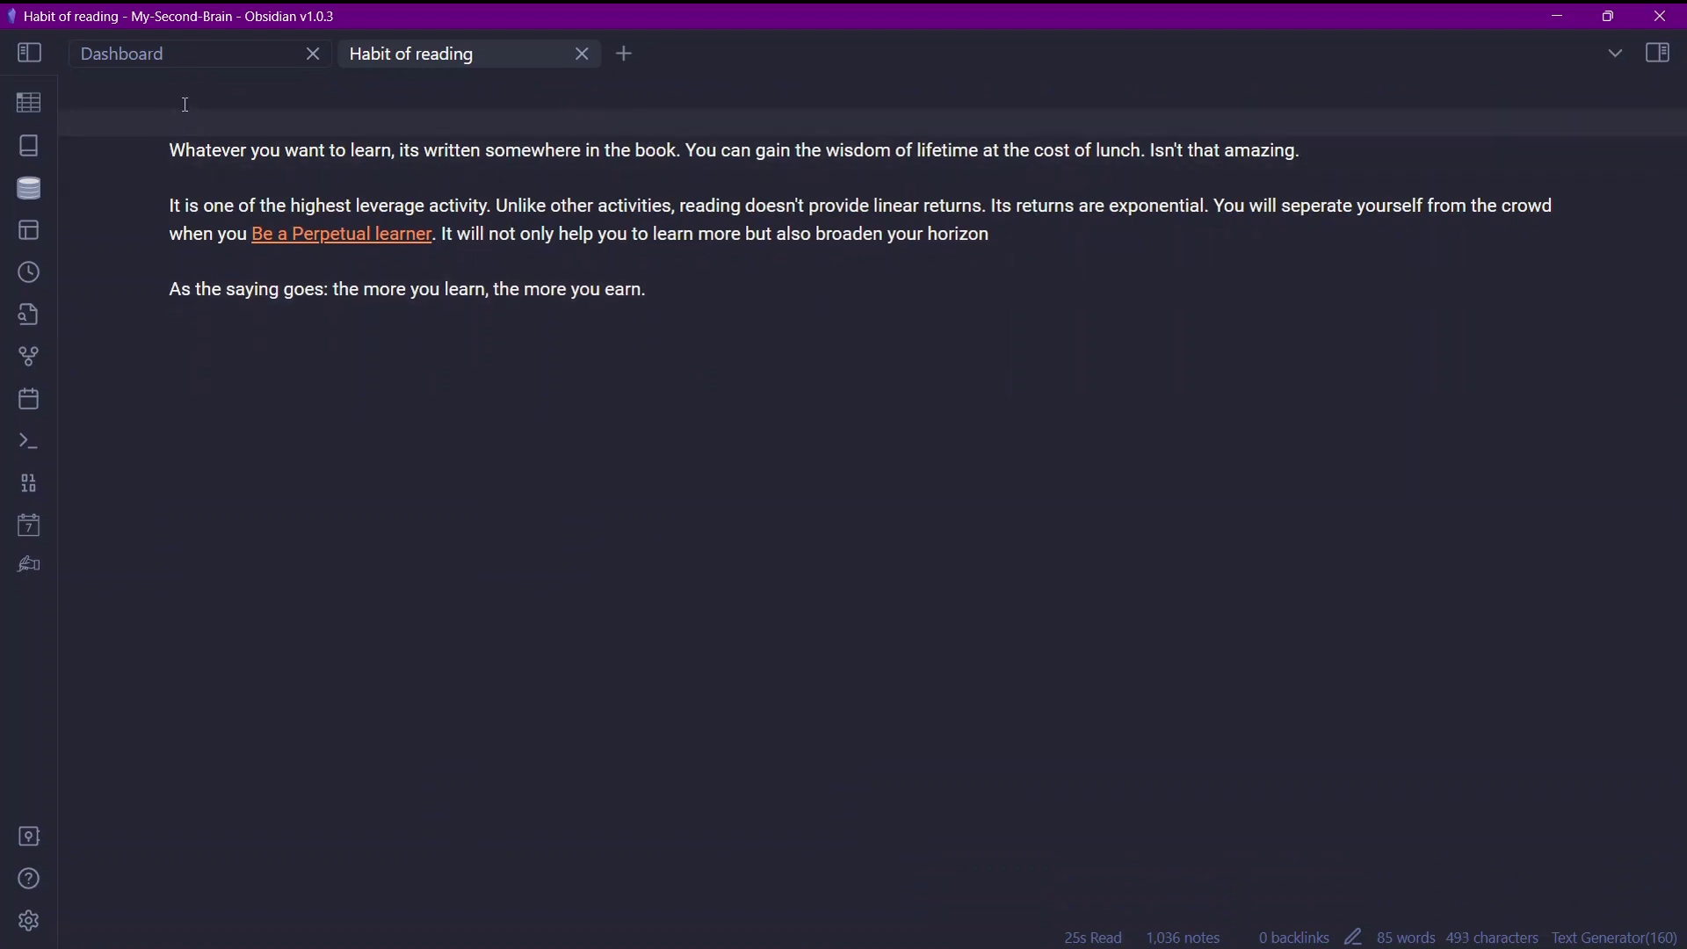
# Add YAML frontmatter with title 'habit of reading' and keywords books, reading, learning
pyautogui.write('---')
pyautogui.press('Return')
pyautogui.write('title')
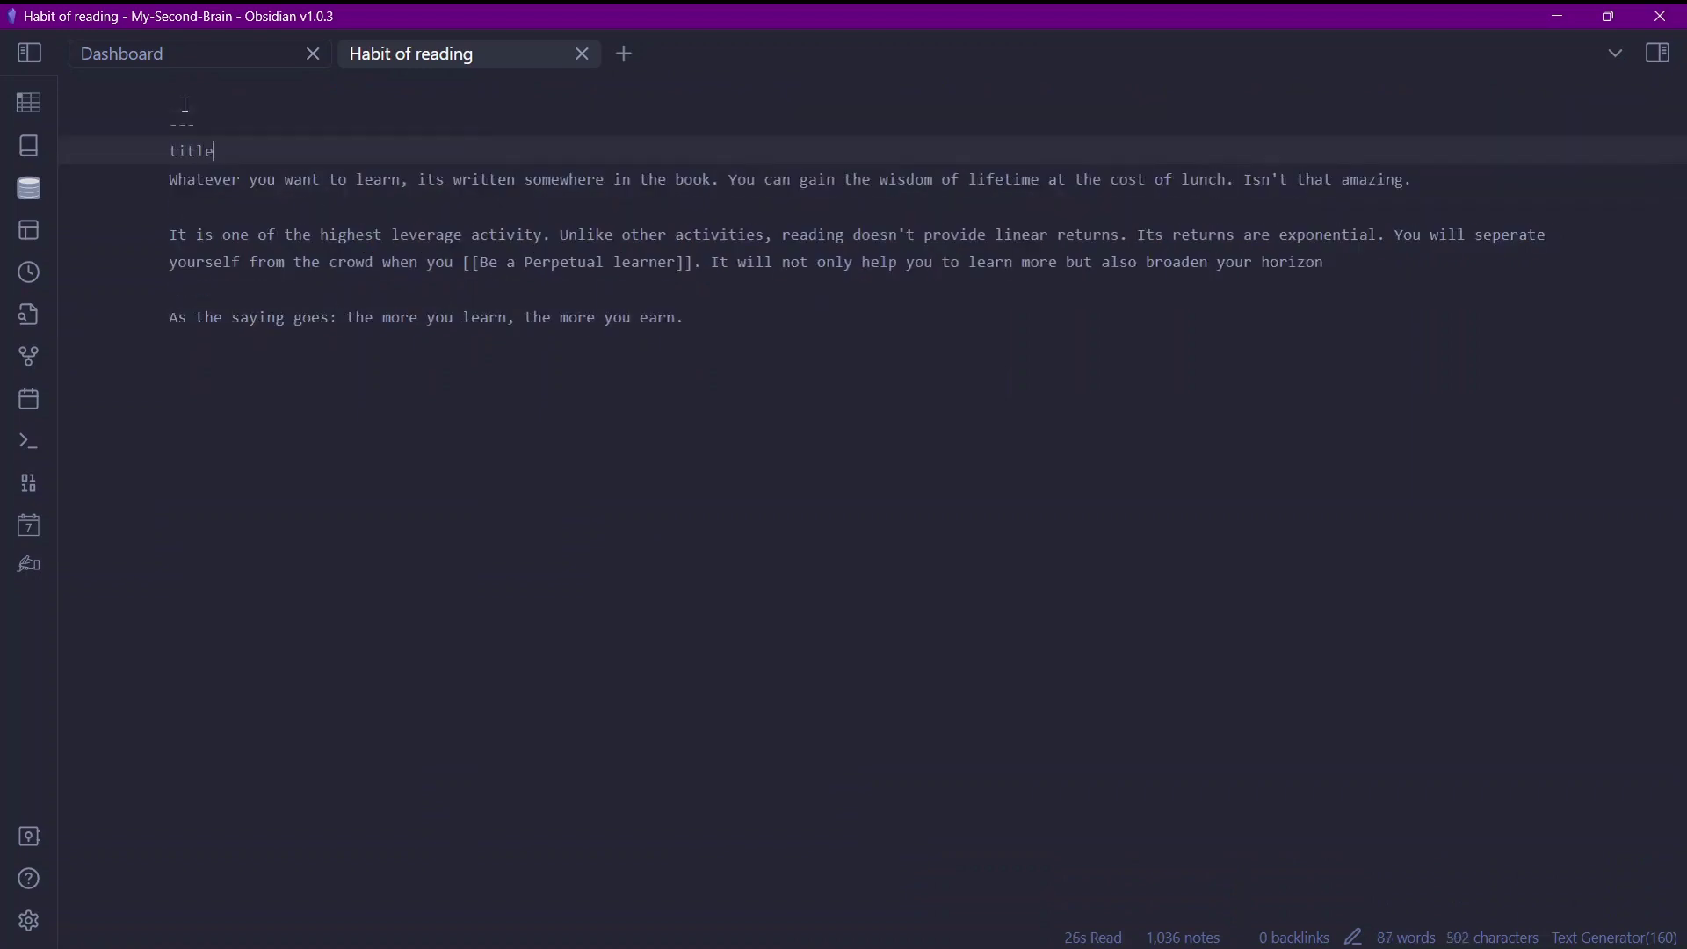
pyautogui.write(': habit of reading')
pyautogui.press('Return')
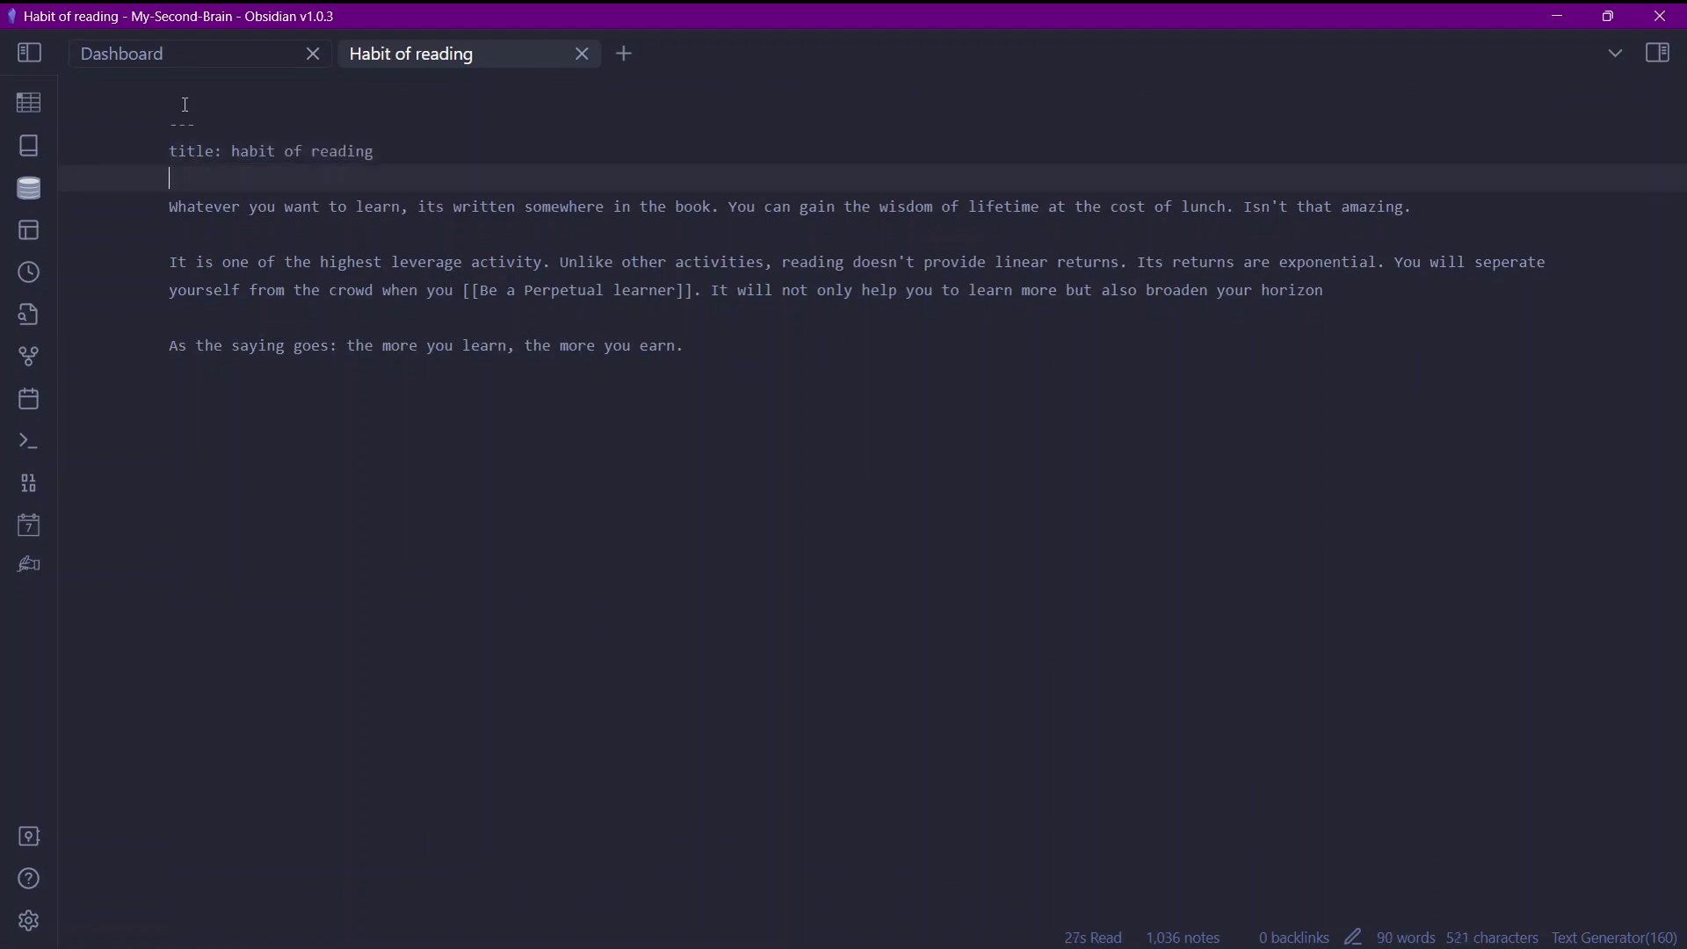
pyautogui.write('keywords')
pyautogui.write('; ')
pyautogui.write('books, reading')
pyautogui.write(', learning')
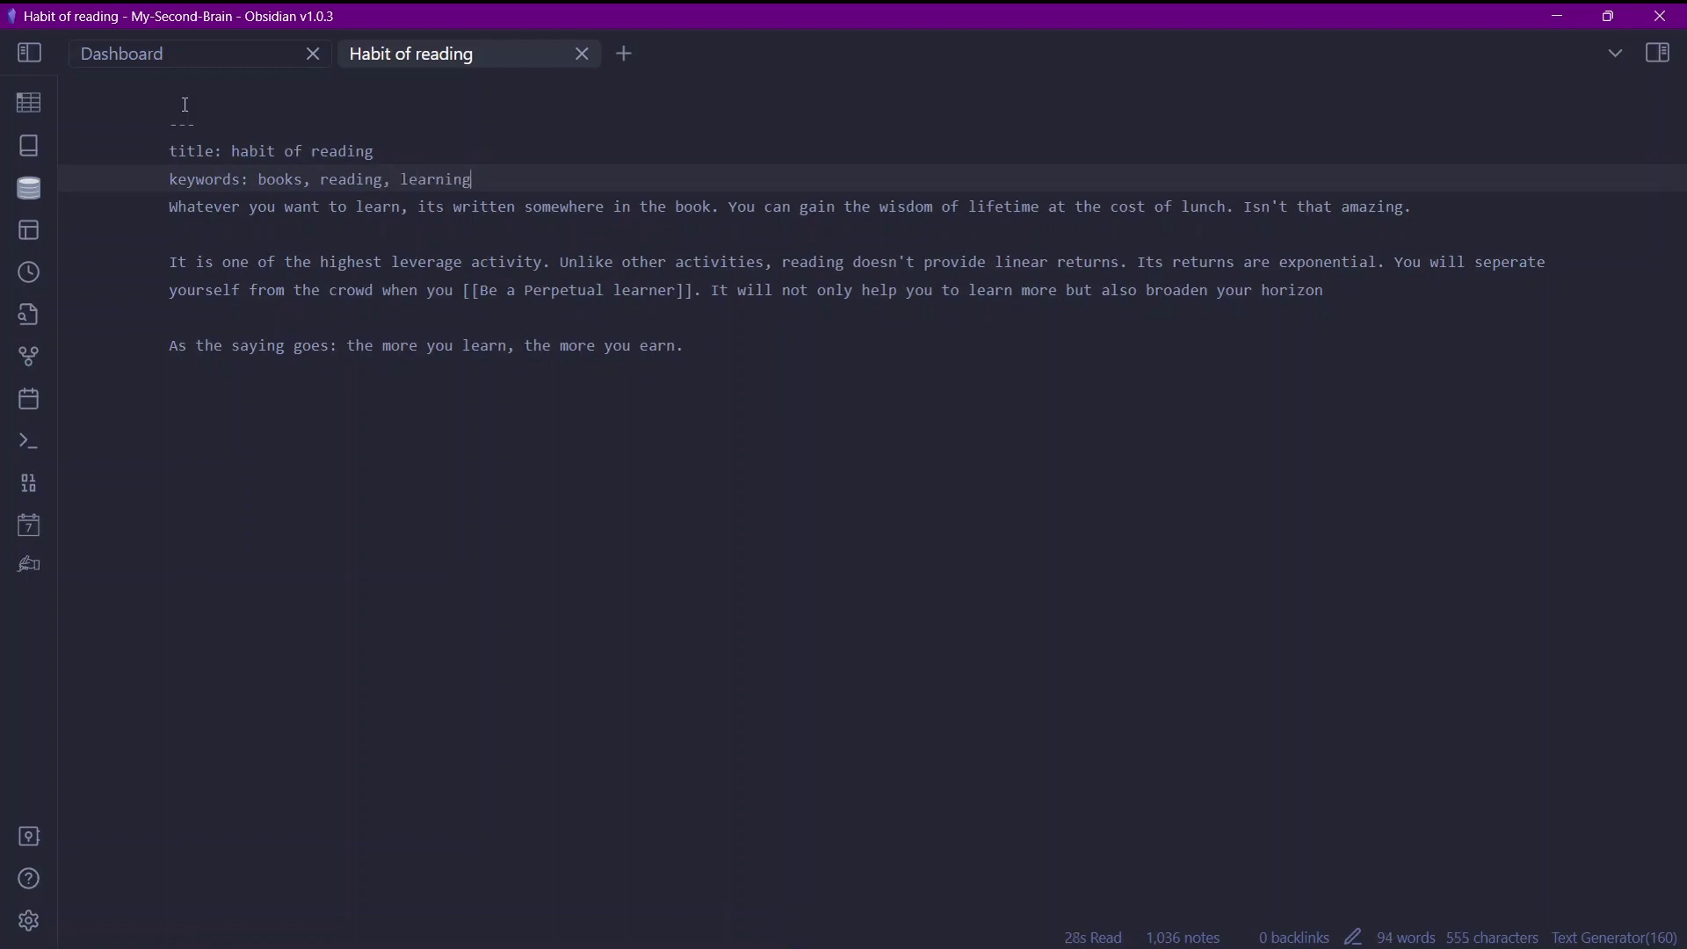
pyautogui.press('Return')
pyautogui.write('---')
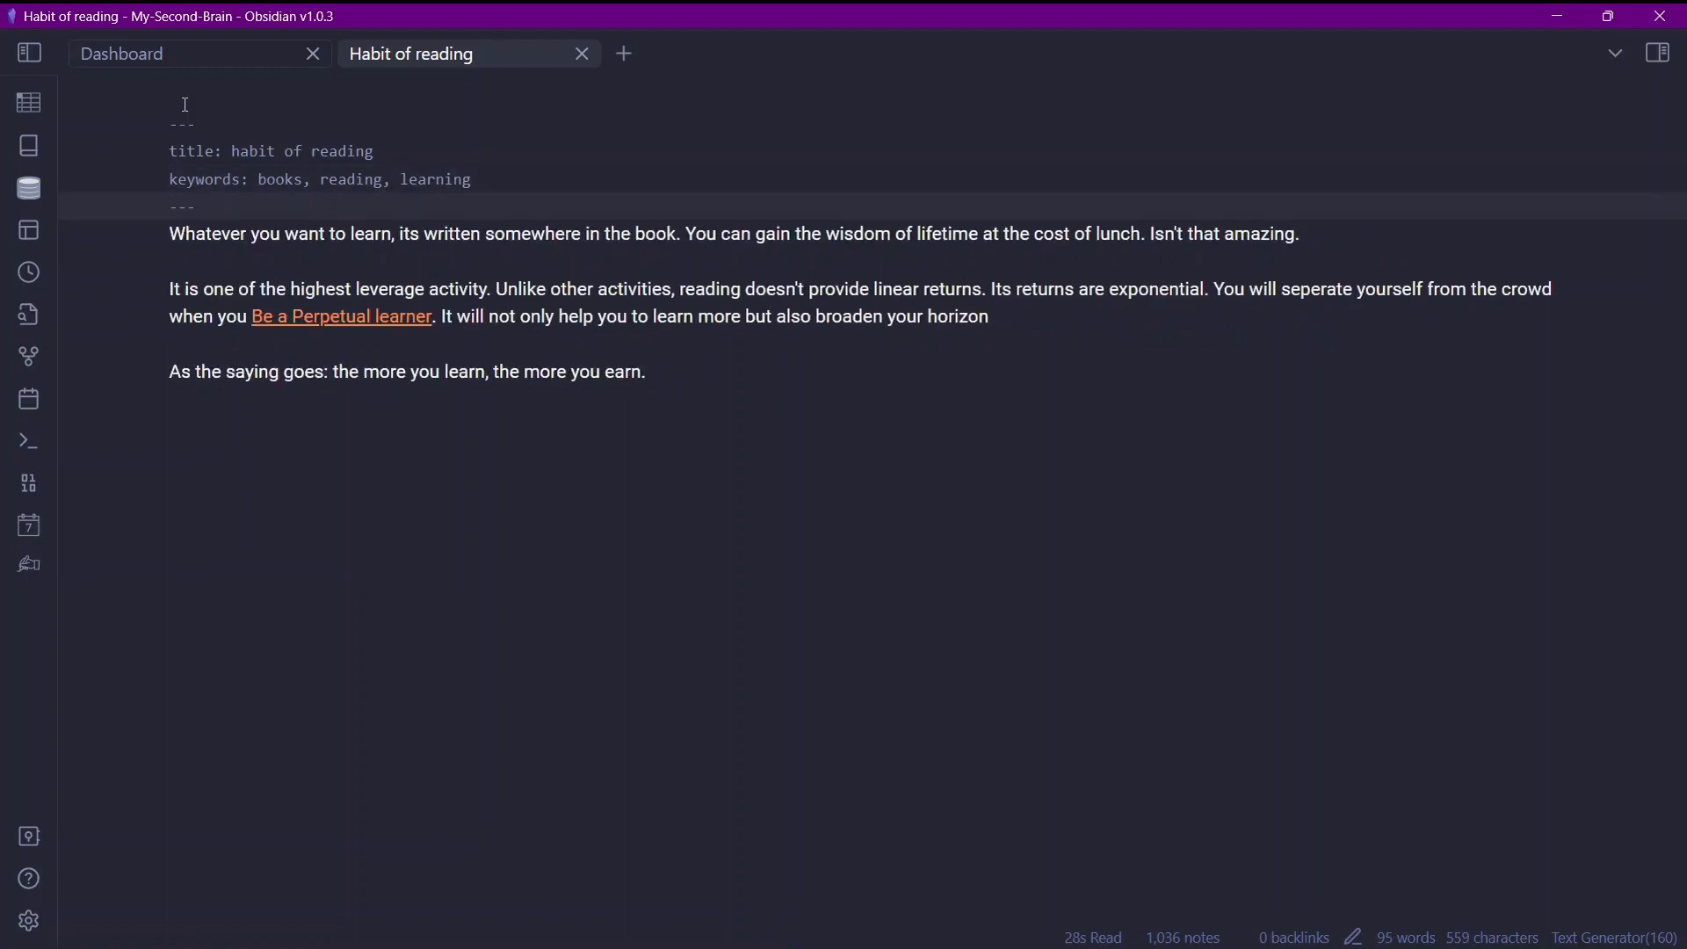
# Select and delete the three body paragraphs
pyautogui.moveTo(235, 151); pyautogui.dragTo(385, 180)
pyautogui.click(385, 180)
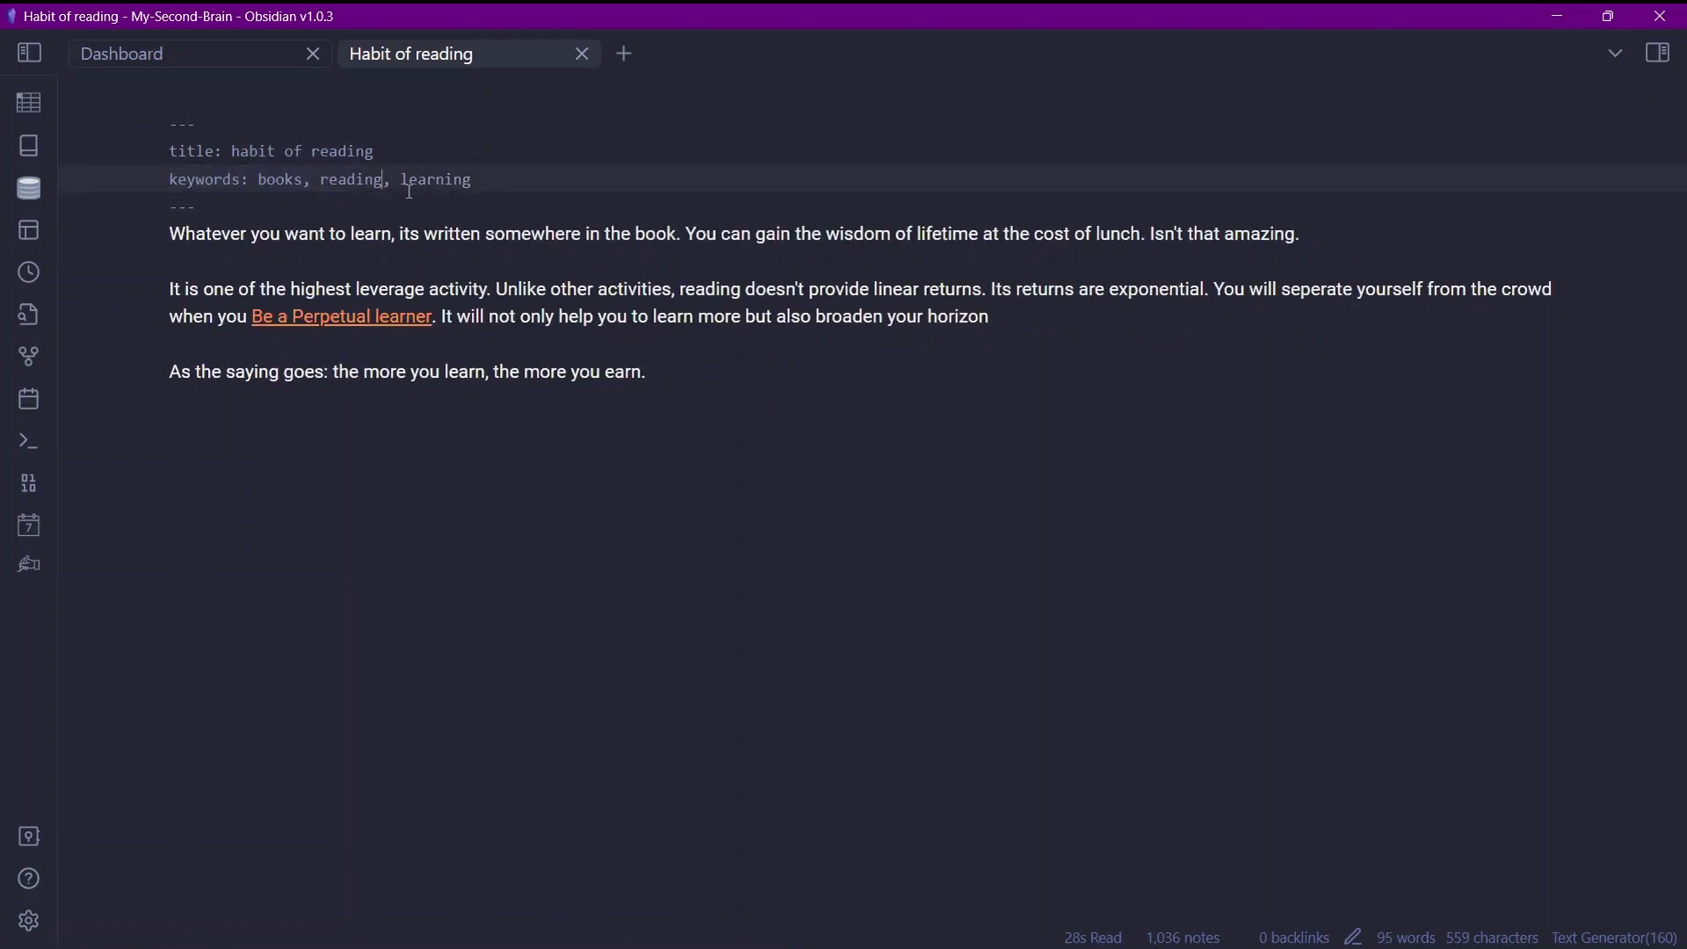
pyautogui.moveTo(683, 378); pyautogui.dragTo(159, 240)
pyautogui.press('BackSpace')
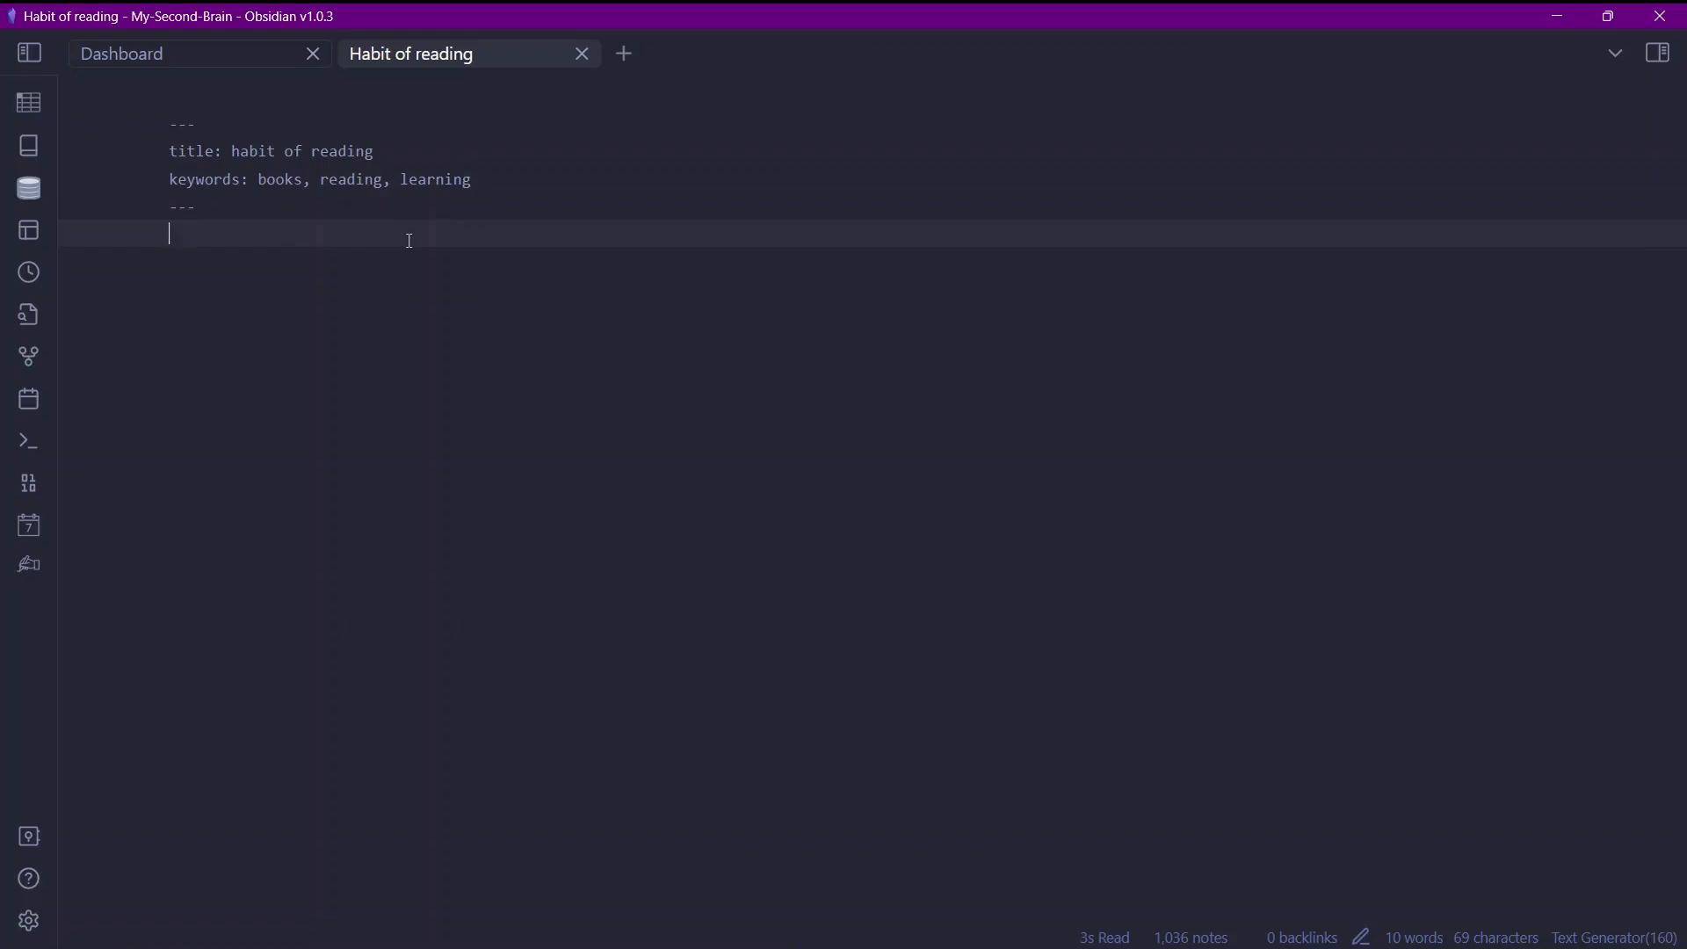
# Generate a paragraph about reading from the note's metadata with Ctrl+J
pyautogui.hotkey('ctrl', 'j')
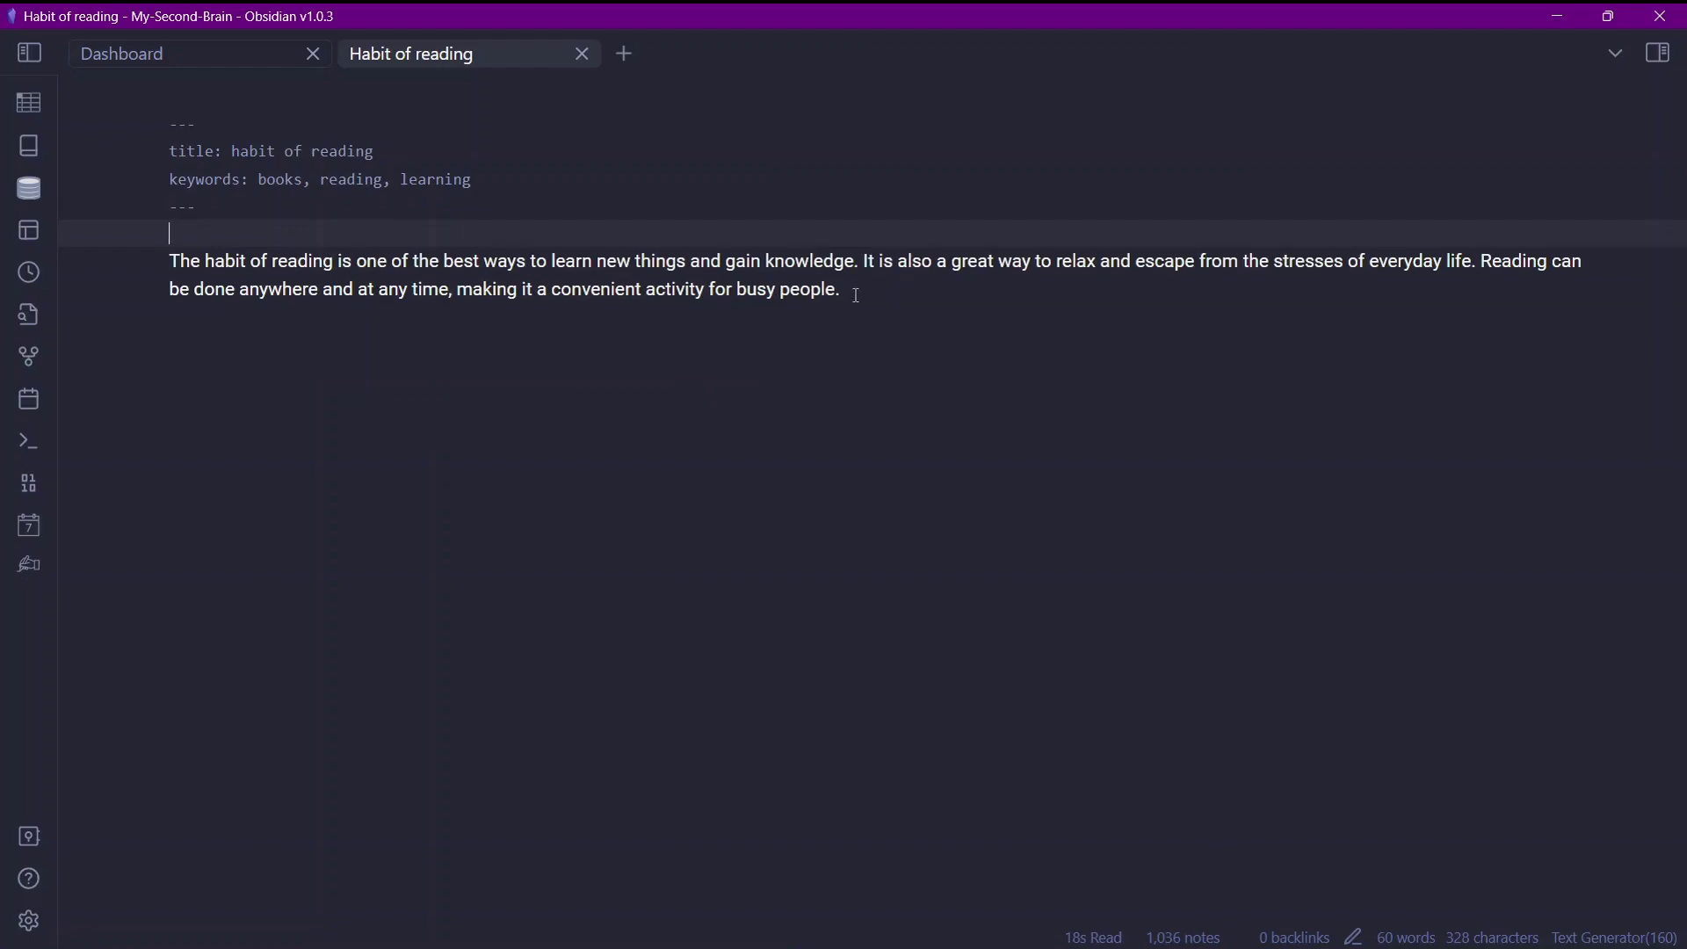
pyautogui.moveTo(922, 264); pyautogui.dragTo(1213, 287)
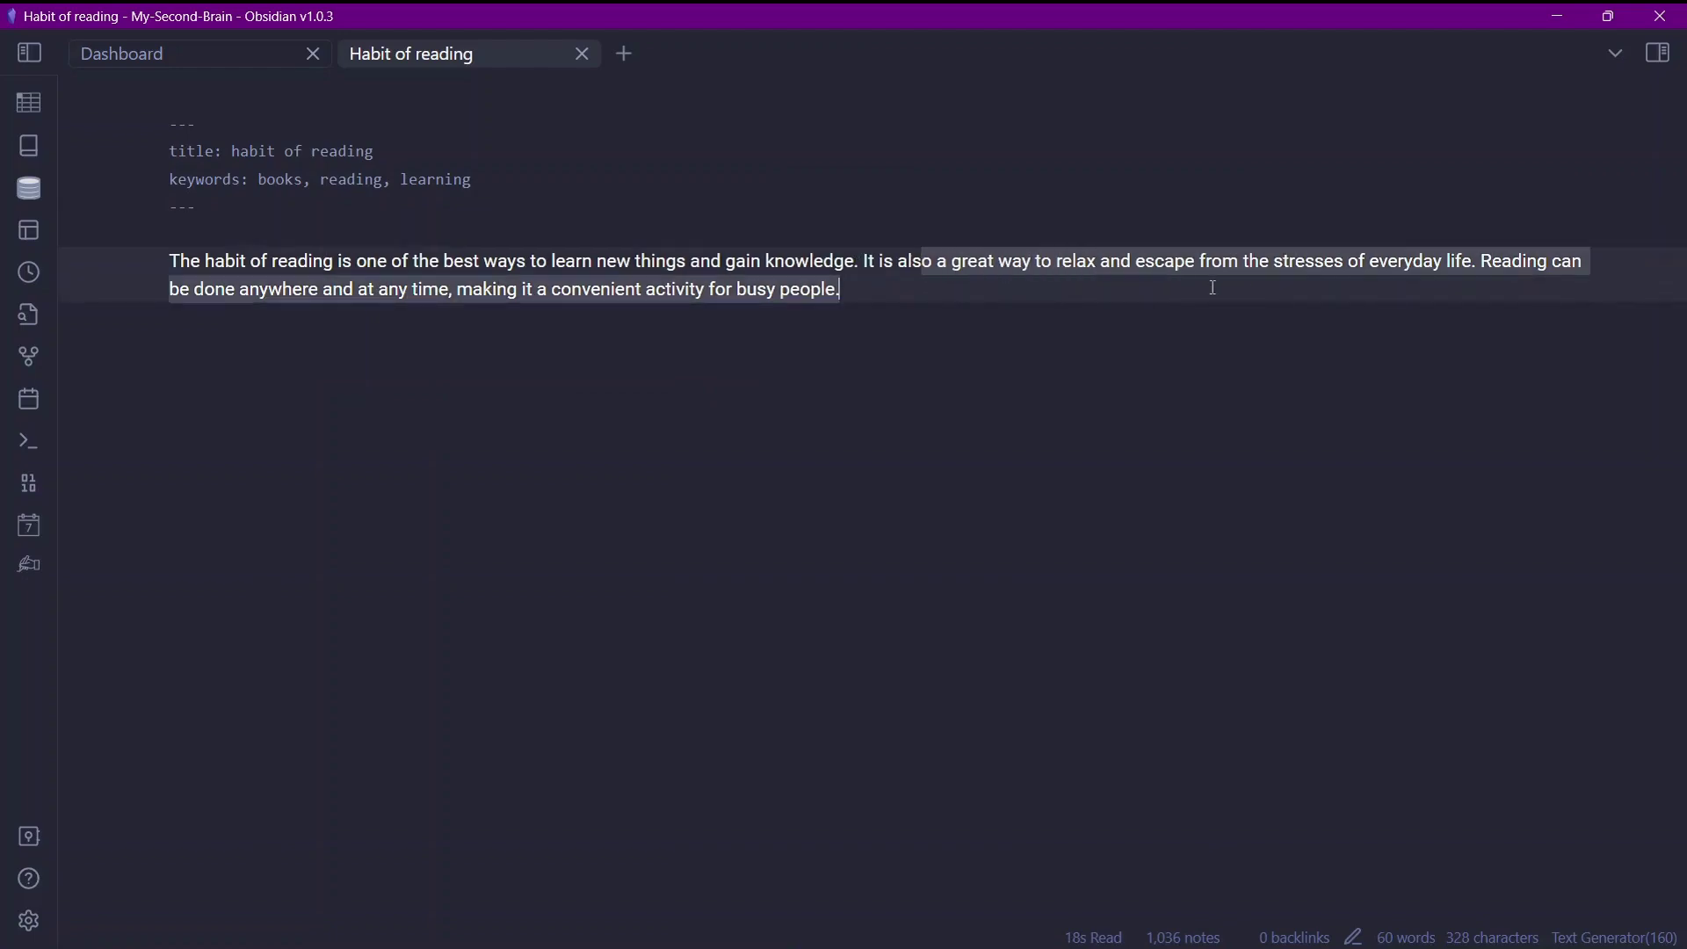
pyautogui.click(1332, 299)
pyautogui.press('Return')
pyautogui.press('BackSpace')
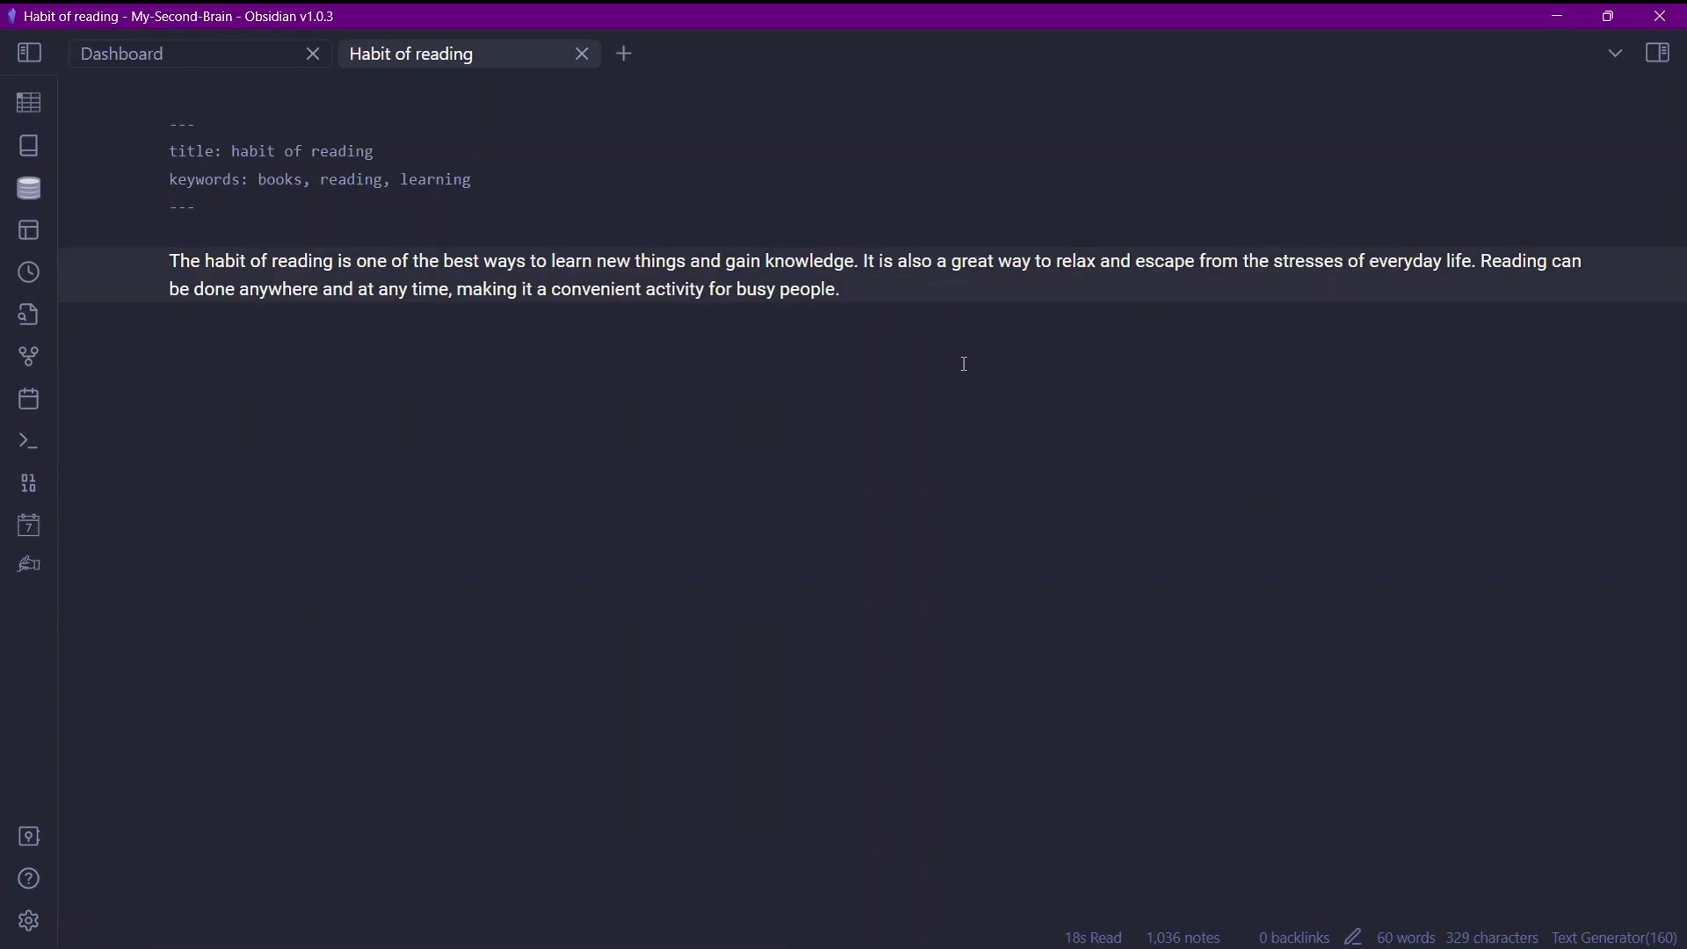
# Generate two more passages continuing the Habit of reading note
pyautogui.hotkey('ctrl', 'j')
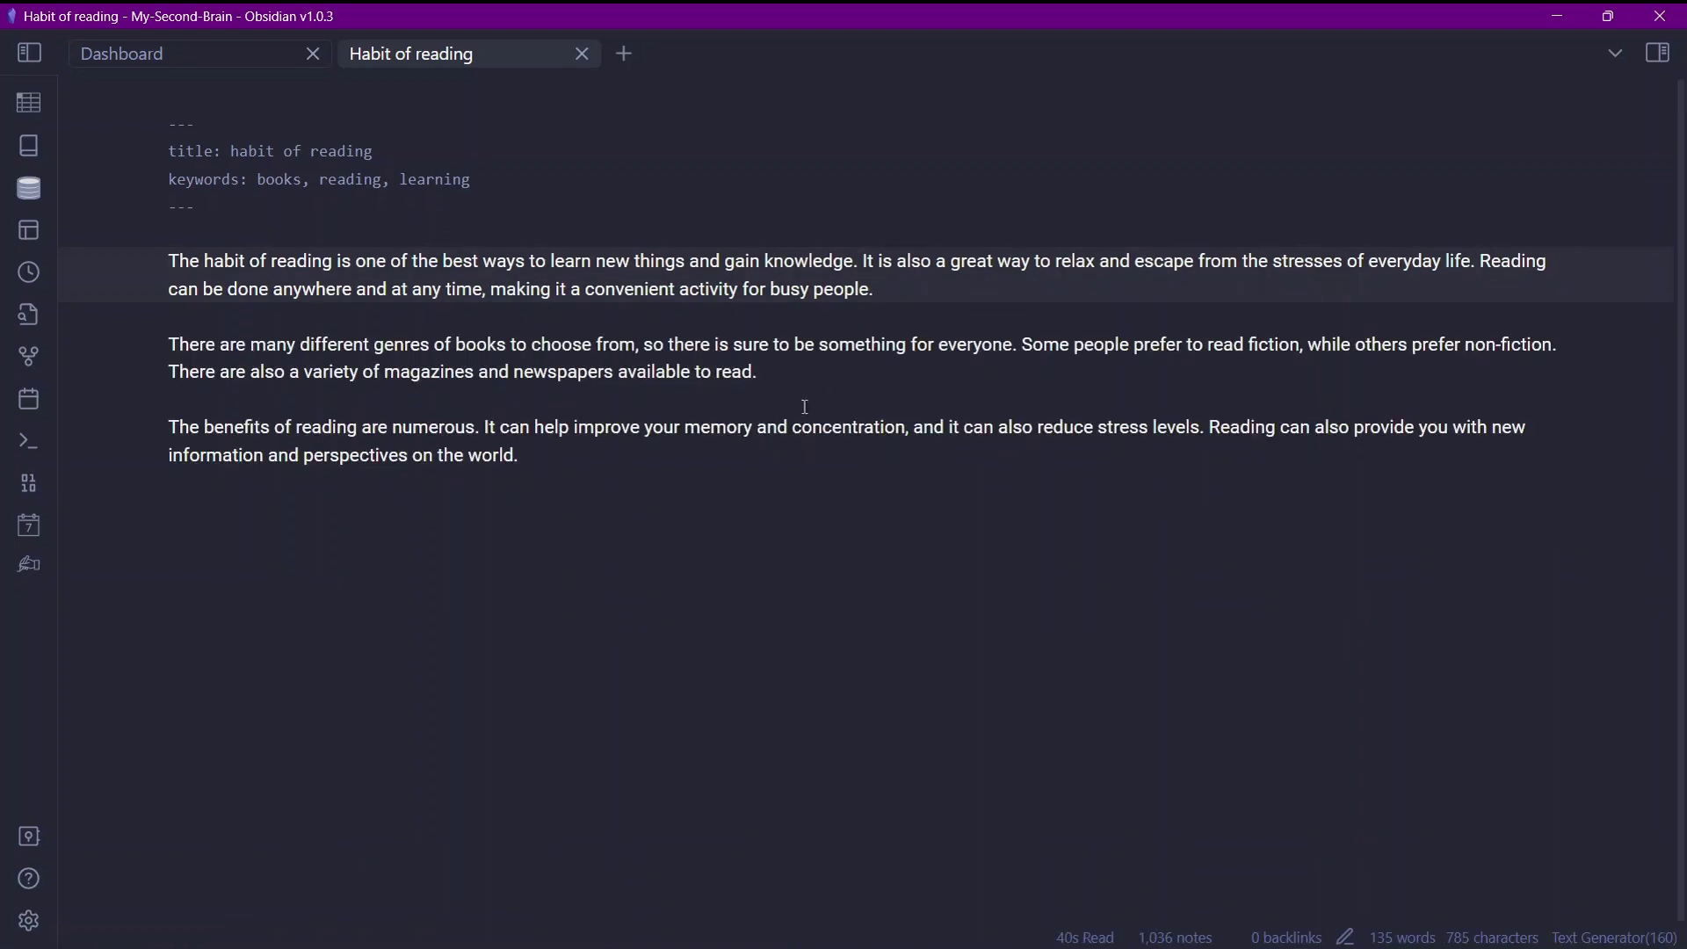
pyautogui.click(732, 461)
pyautogui.press('Return')
pyautogui.press('Return')
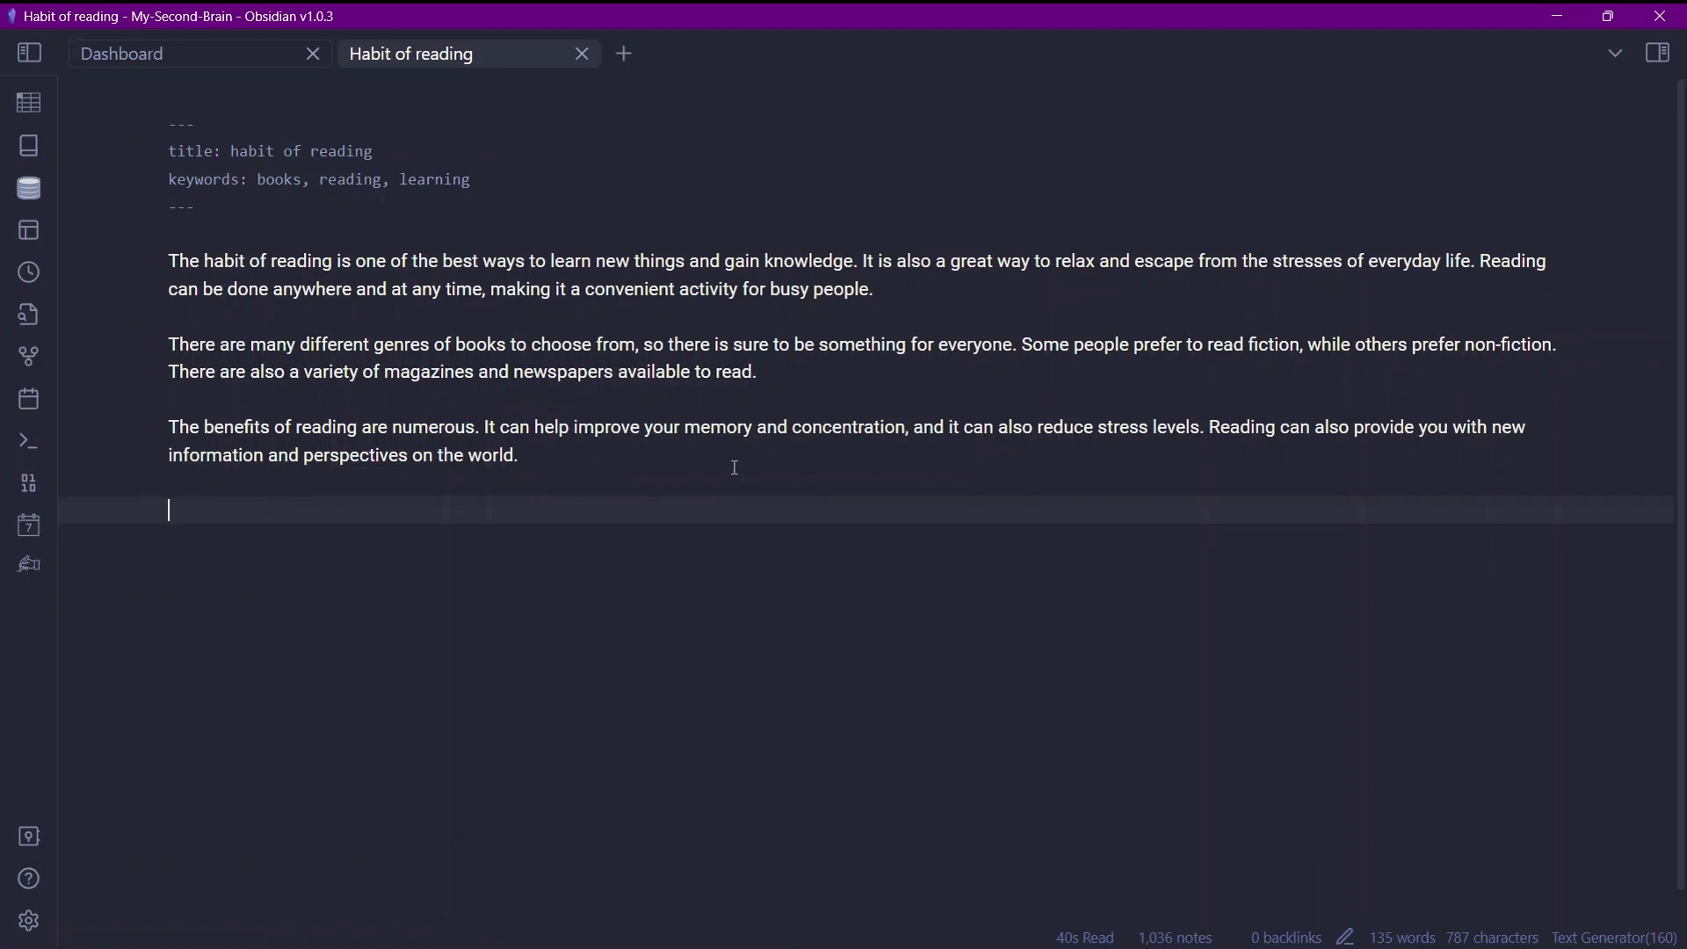
pyautogui.hotkey('ctrl', 'j')
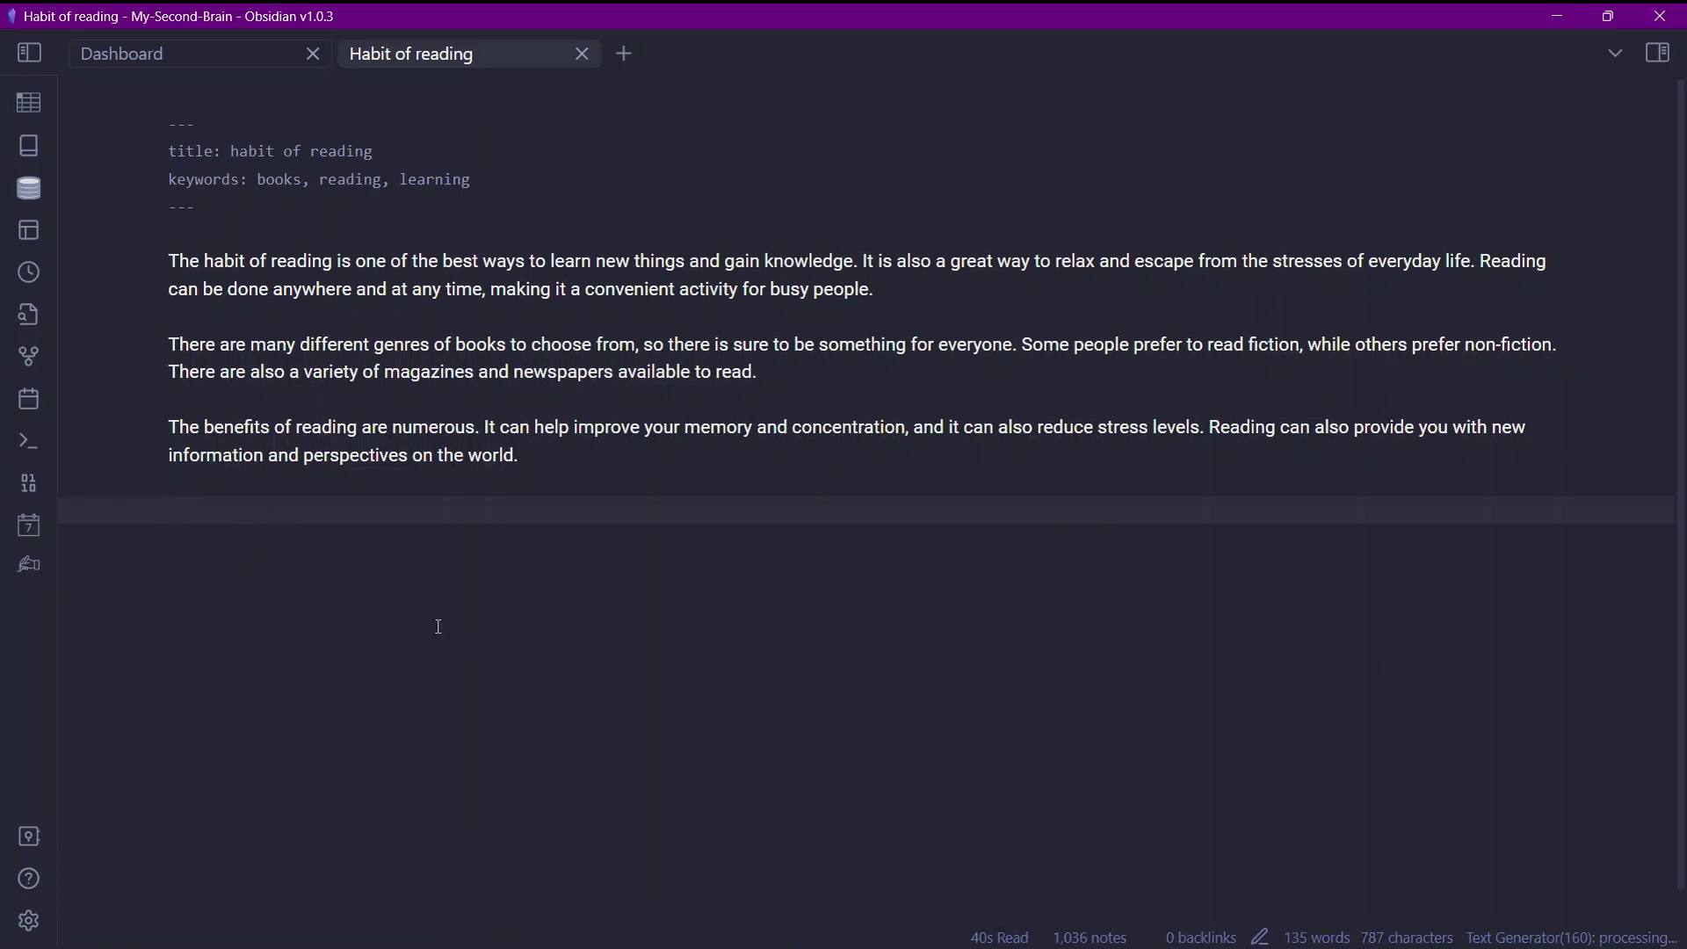
pyautogui.moveTo(301, 565); pyautogui.dragTo(167, 569)
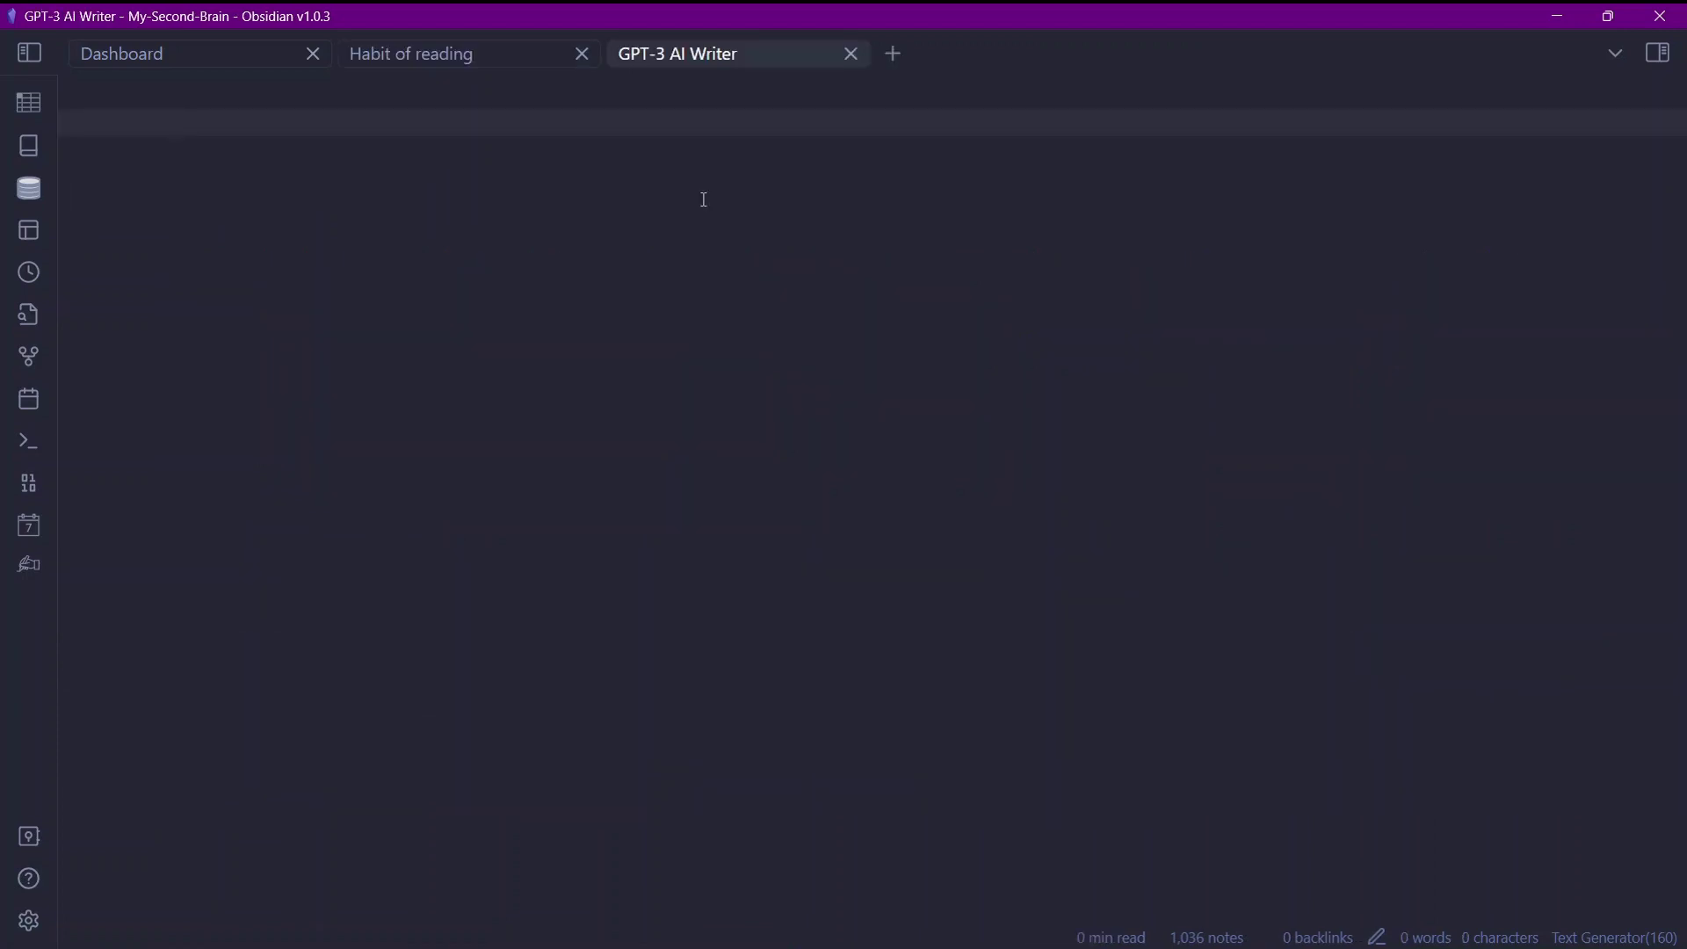
# Under 'Idea geneartion', prompt 'Generate an idea about how to read more books' and generate
pyautogui.write('Idea ge')
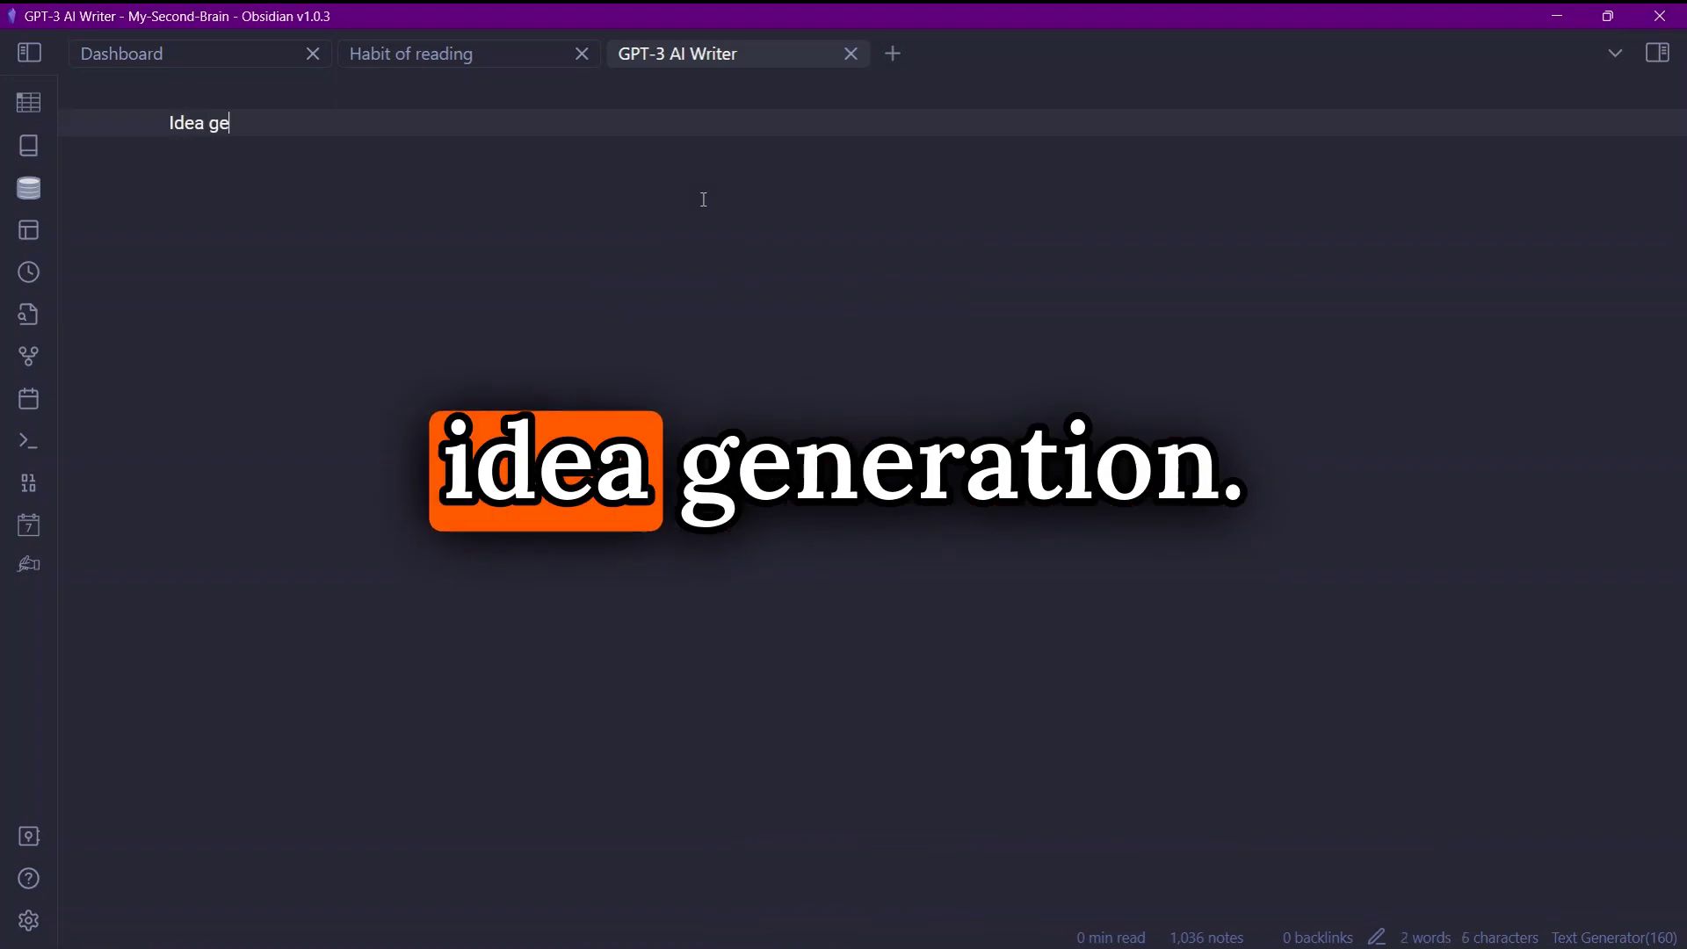
pyautogui.write('neartion')
pyautogui.press('Return')
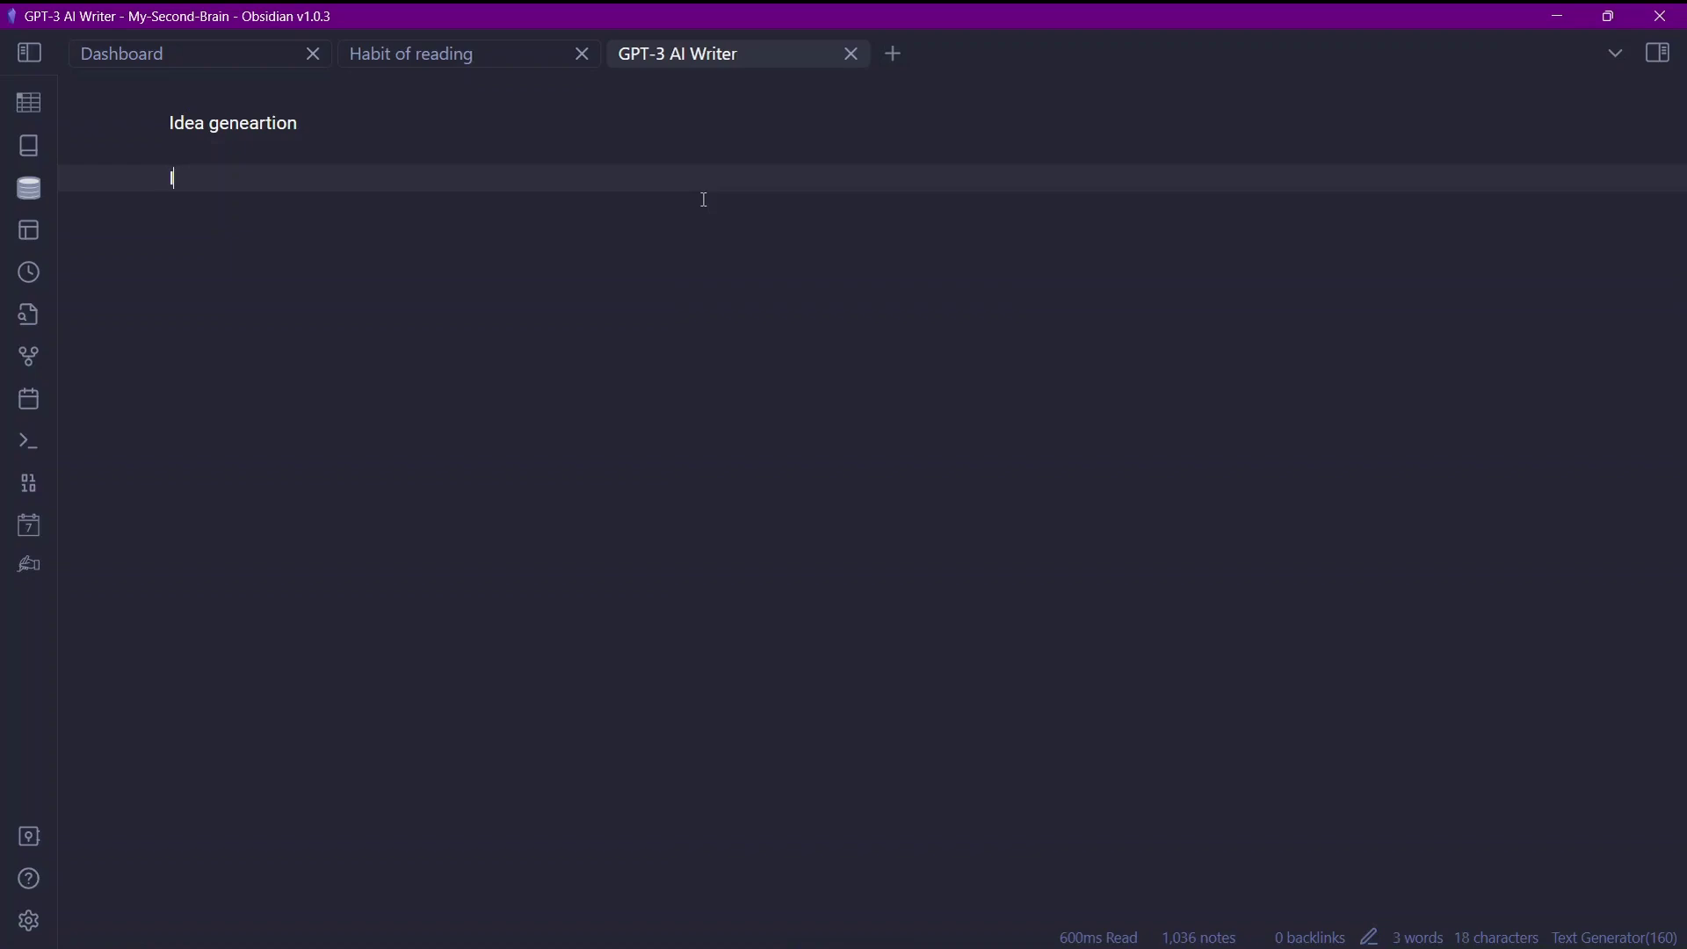
pyautogui.write('GEne')
pyautogui.press('BackSpace')
pyautogui.press('BackSpace')
pyautogui.press('BackSpace')
pyautogui.write('enerate an idea about ')
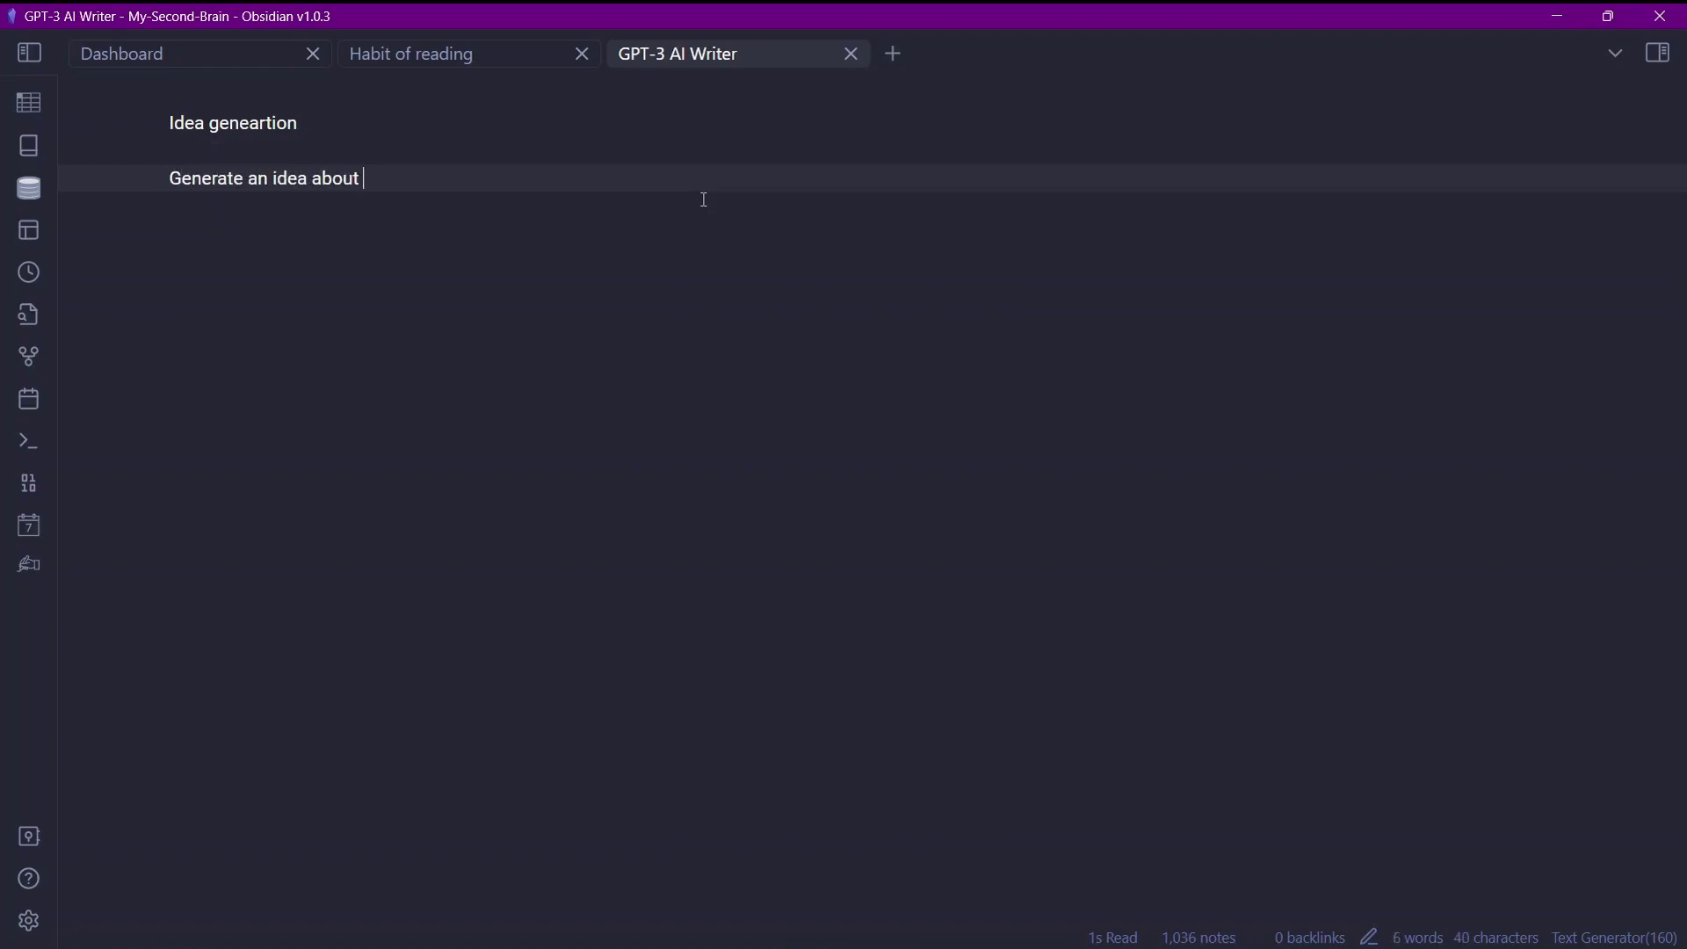
pyautogui.write('how to read more books')
pyautogui.hotkey('ctrl', 'j')
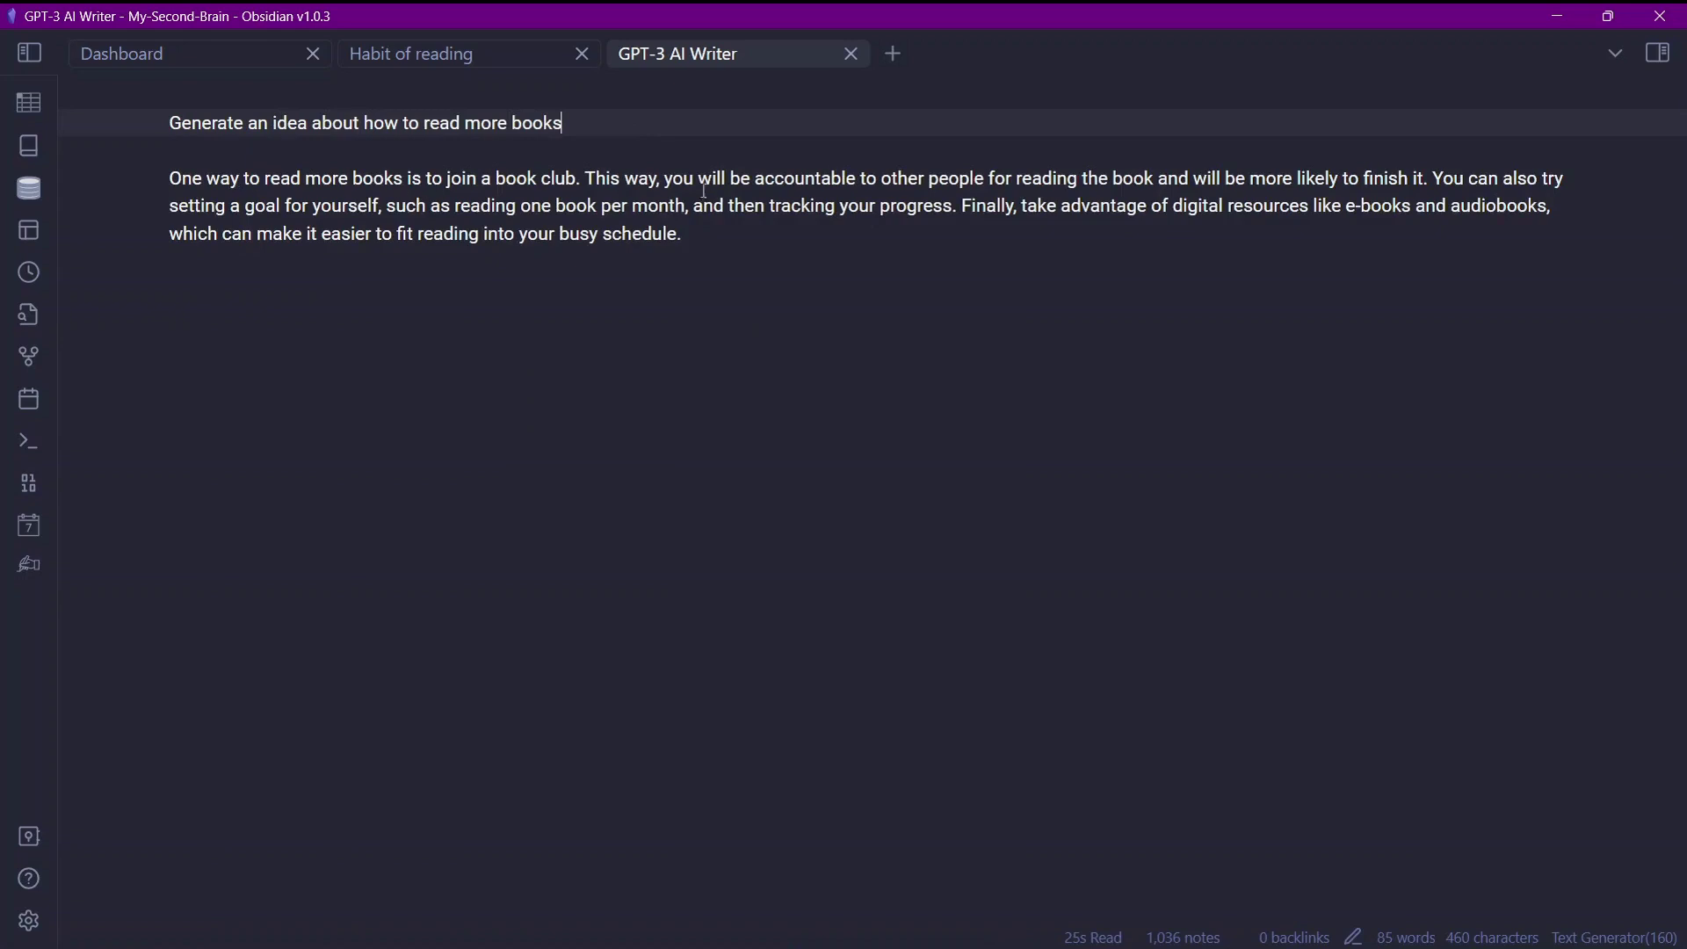
# Delete the generated answer, keeping only the prompt line
pyautogui.moveTo(239, 178); pyautogui.dragTo(527, 233)
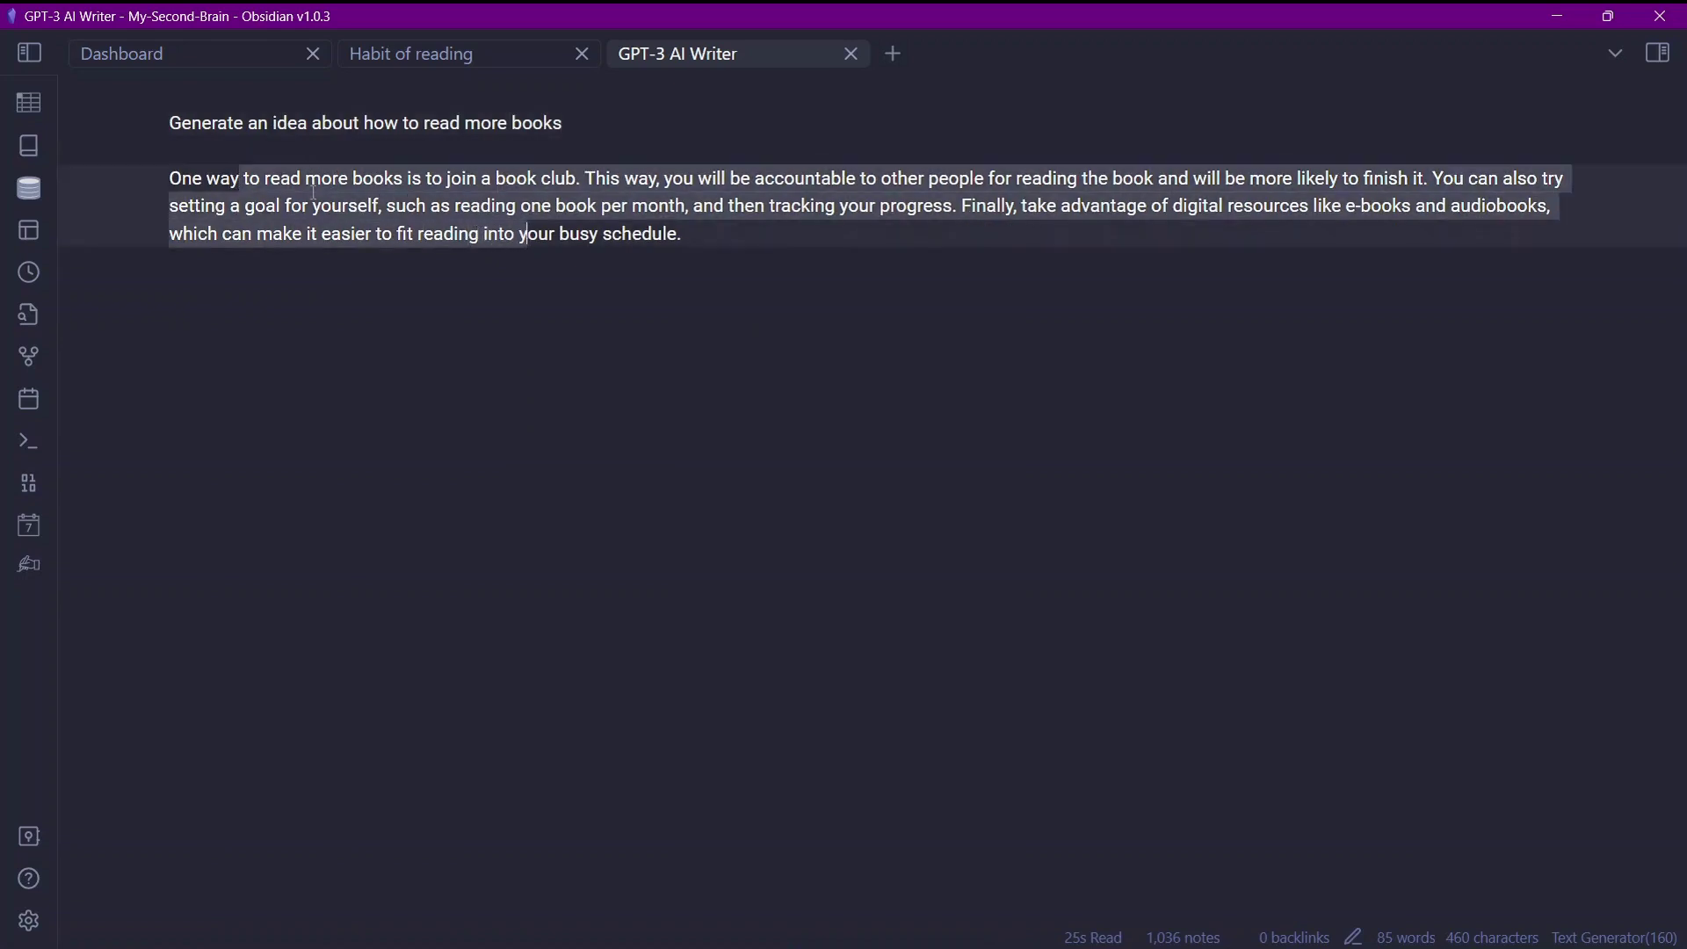
pyautogui.click(300, 178)
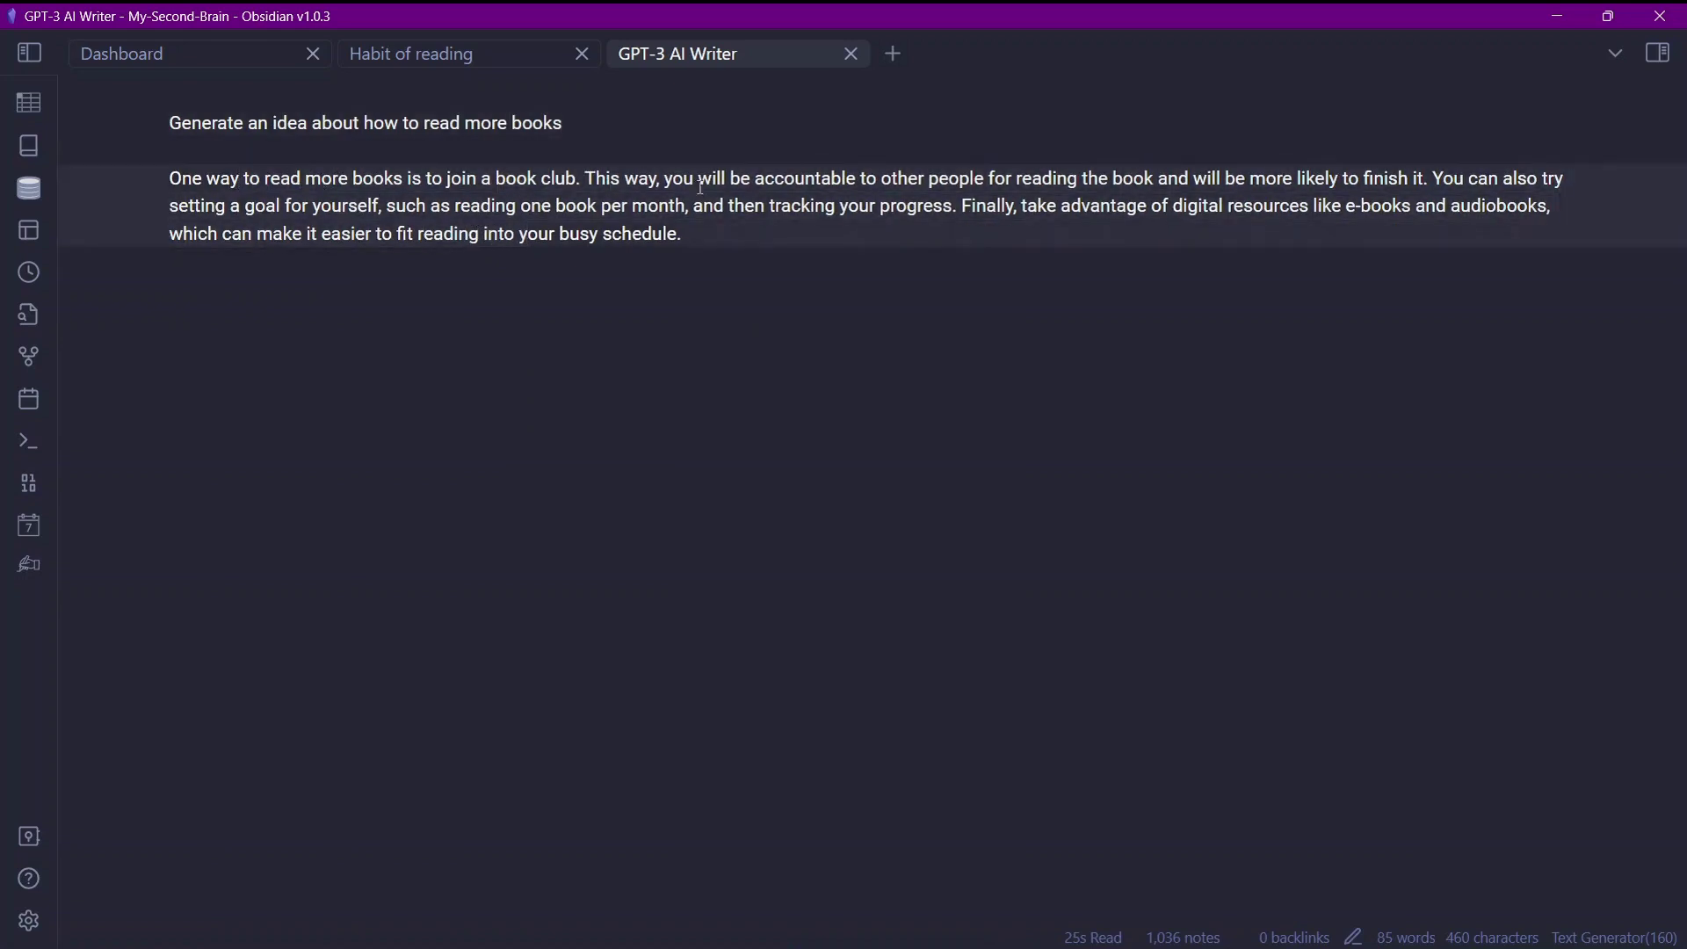
pyautogui.click(253, 123)
pyautogui.doubleClick(260, 123)
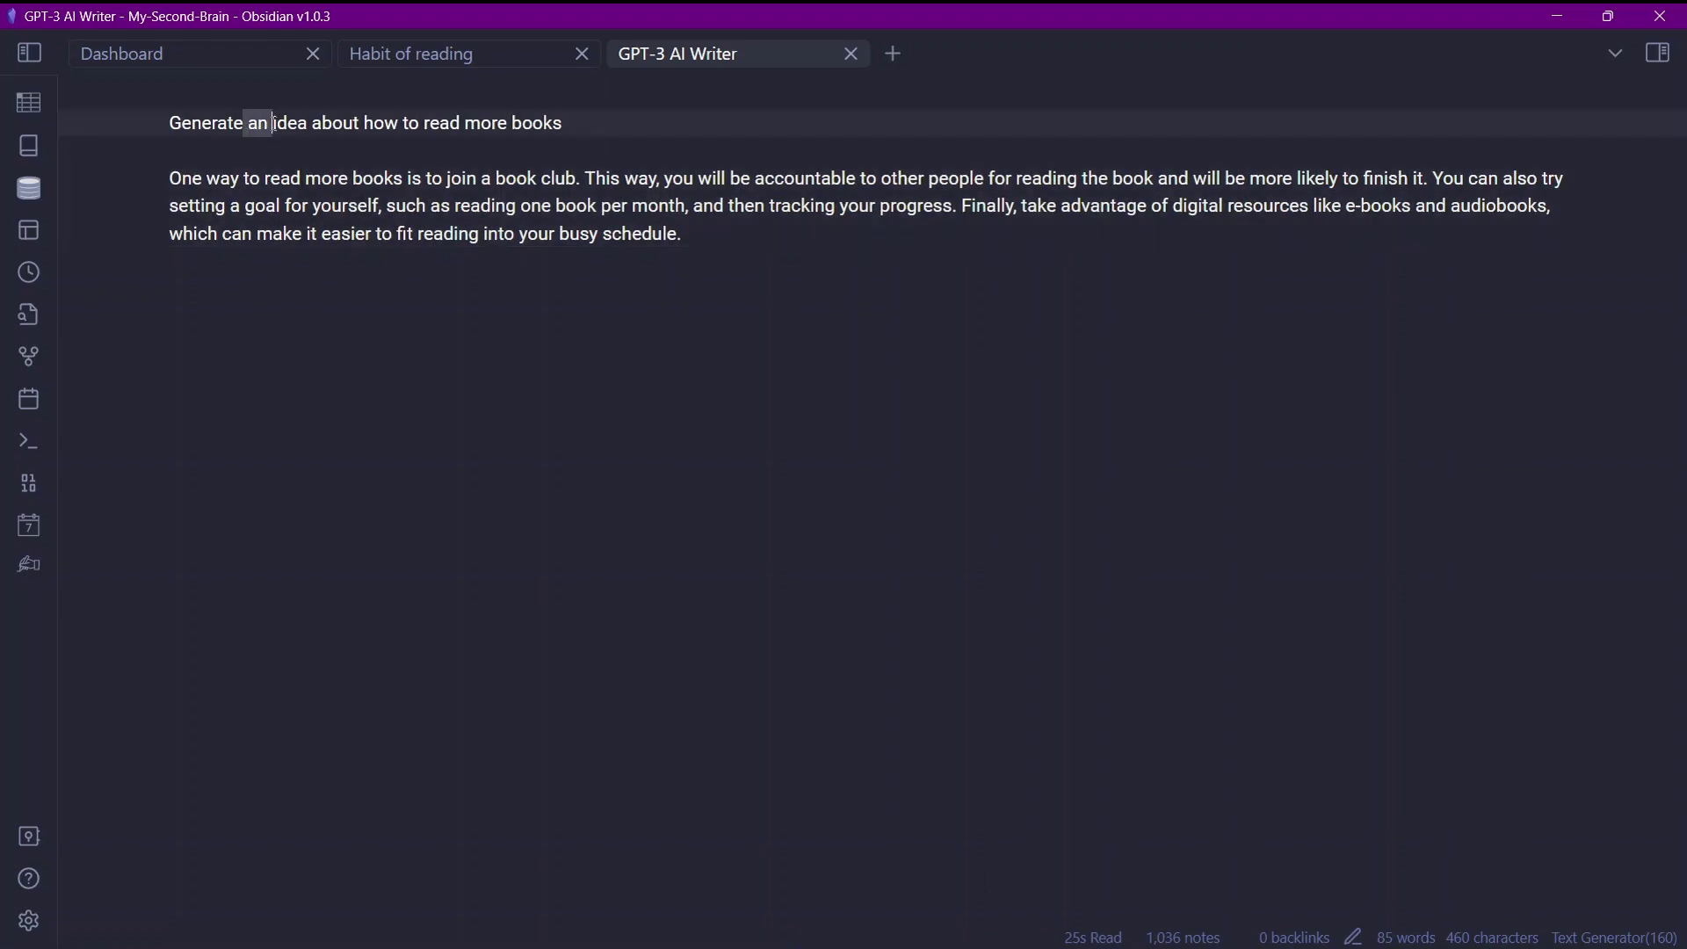
pyautogui.moveTo(694, 236); pyautogui.dragTo(149, 204)
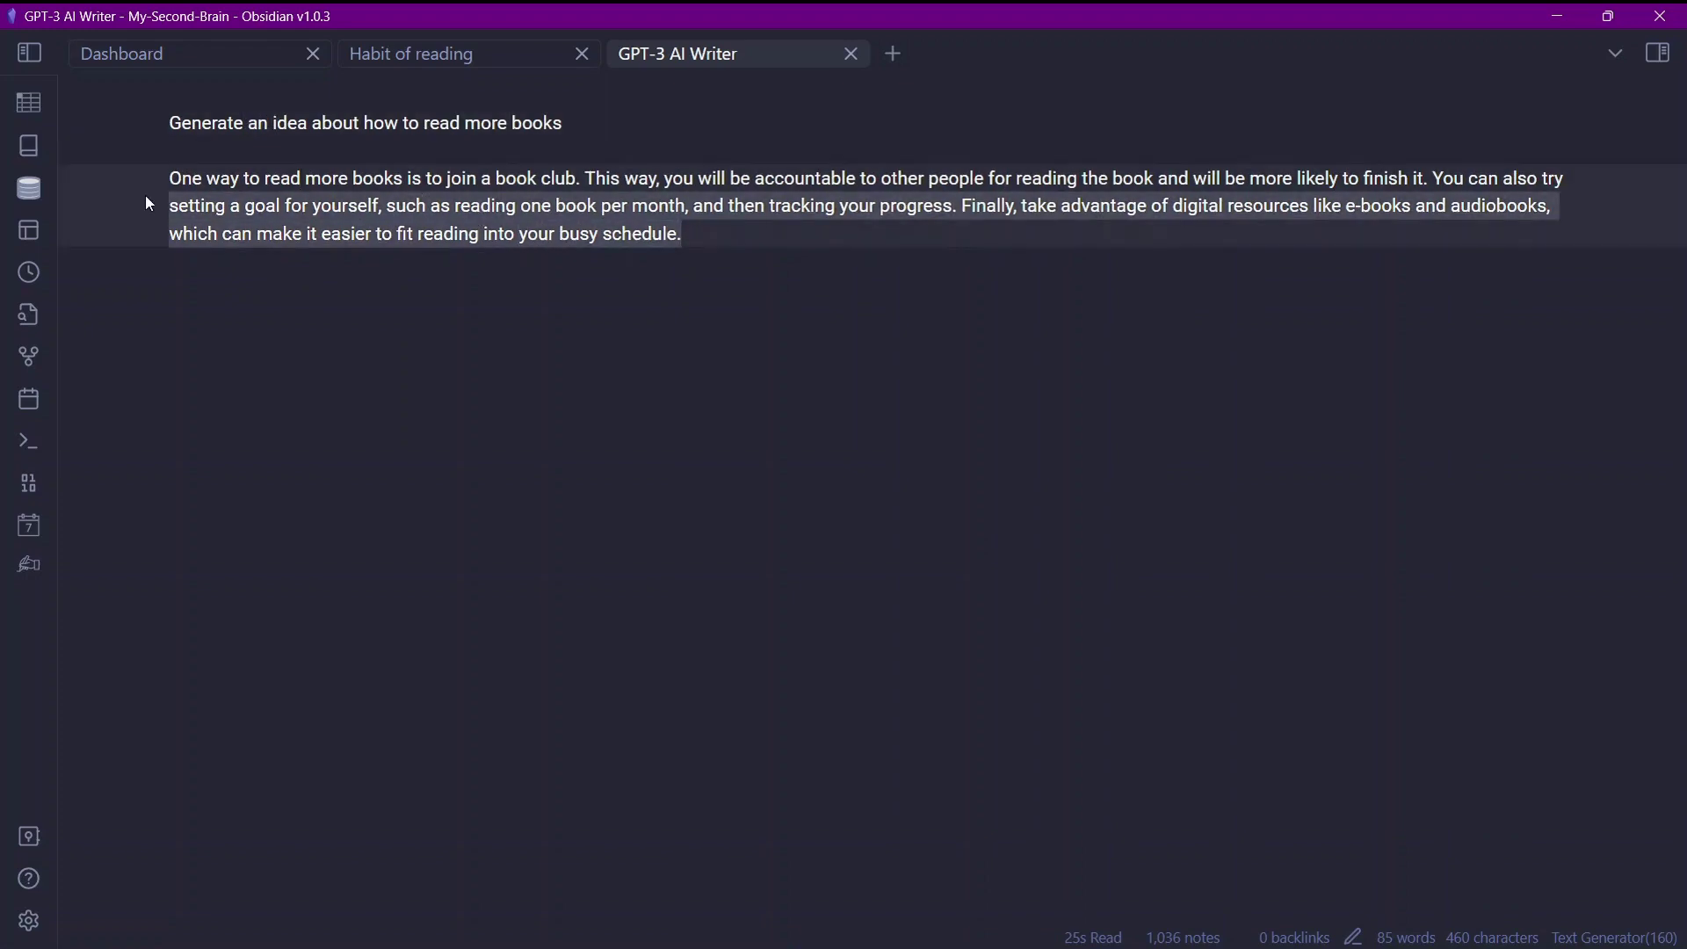
pyautogui.hotkey('ctrl', 'BackSpace')
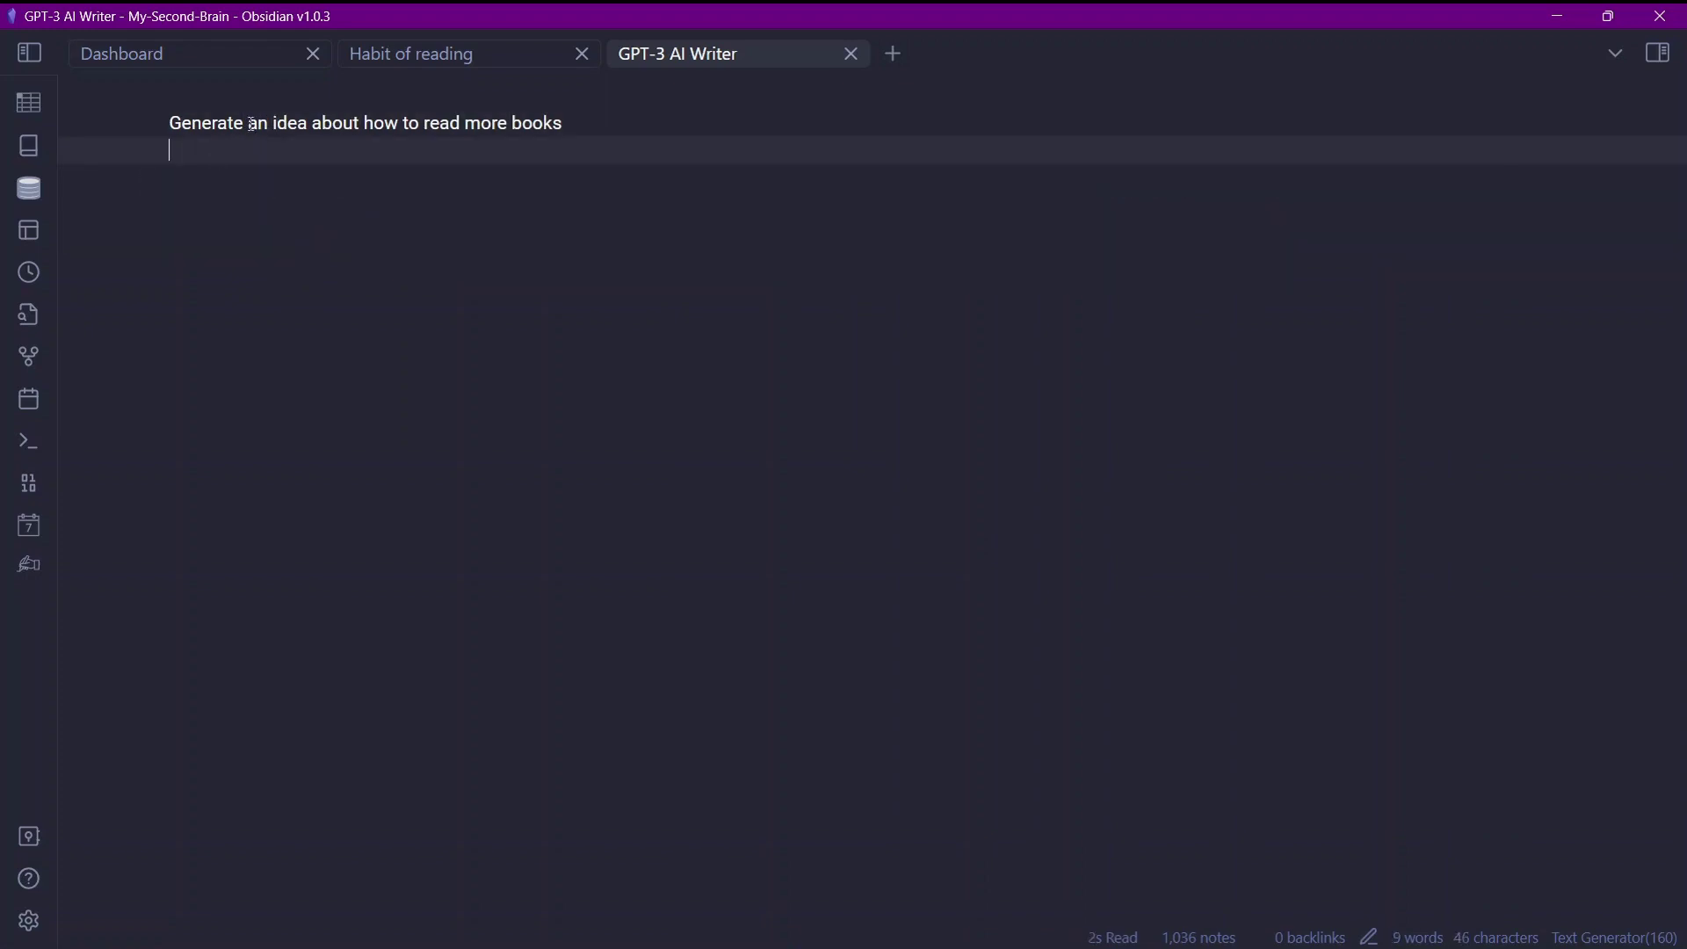
# Reword the prompt to 'Generate 10 ideas about how to read more books'
pyautogui.doubleClick(255, 124)
pyautogui.write('10')
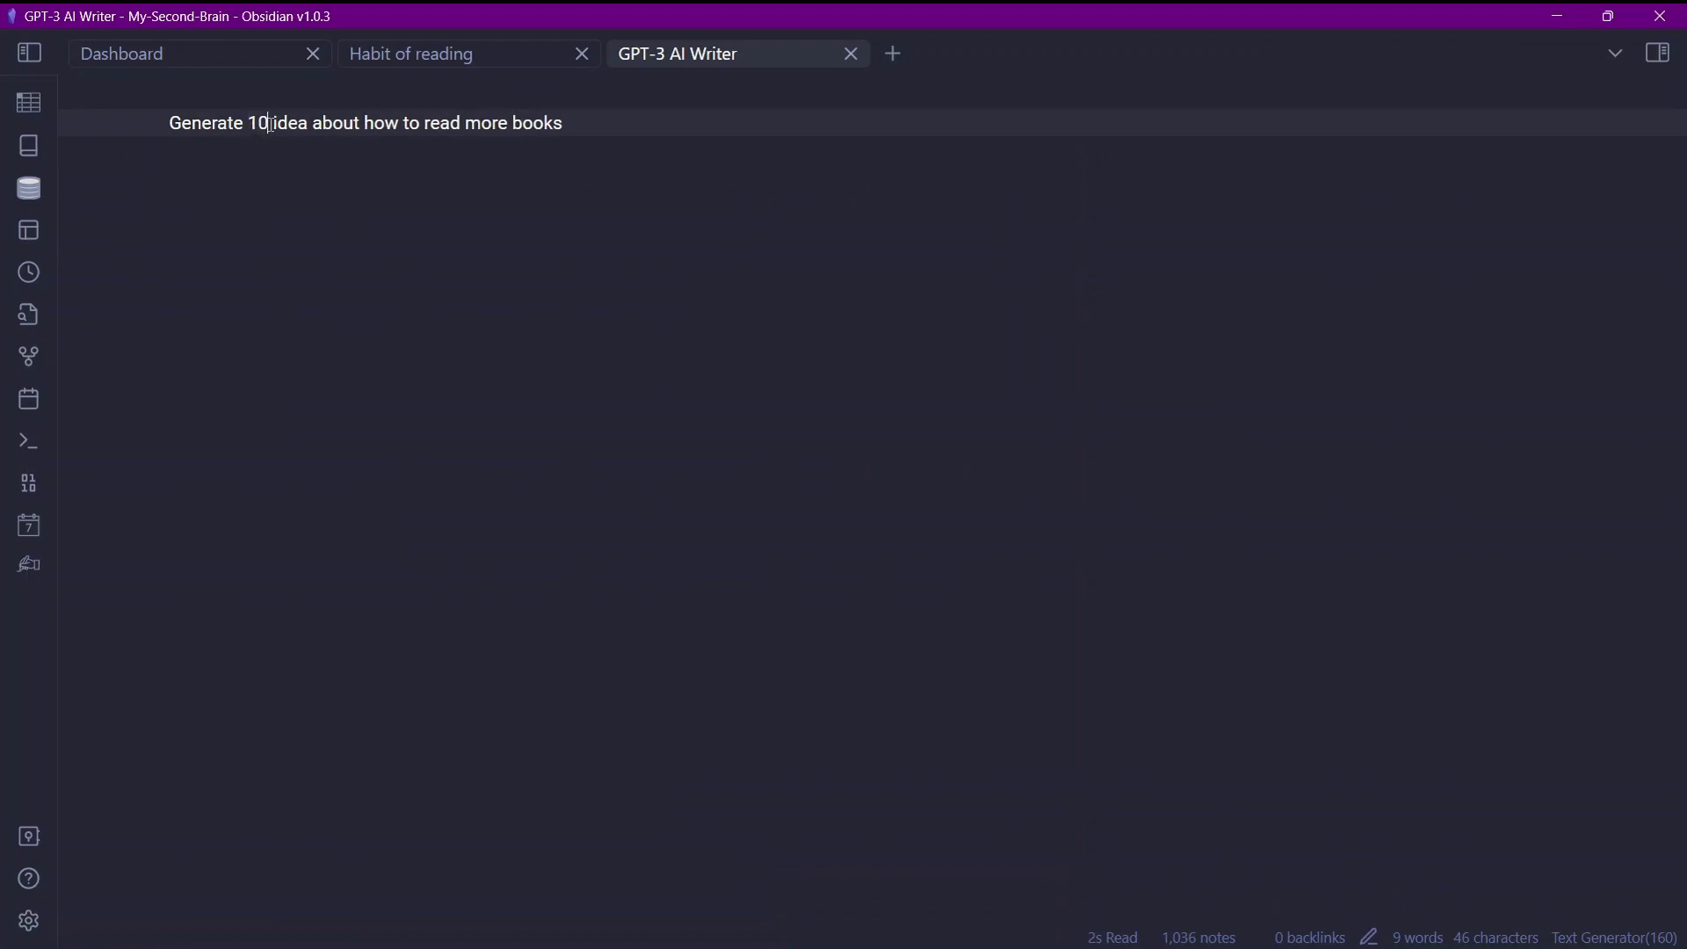
pyautogui.press('Right')
pyautogui.press('Right')
pyautogui.press('Right')
pyautogui.press('Right')
pyautogui.write('s')
pyautogui.click(631, 122)
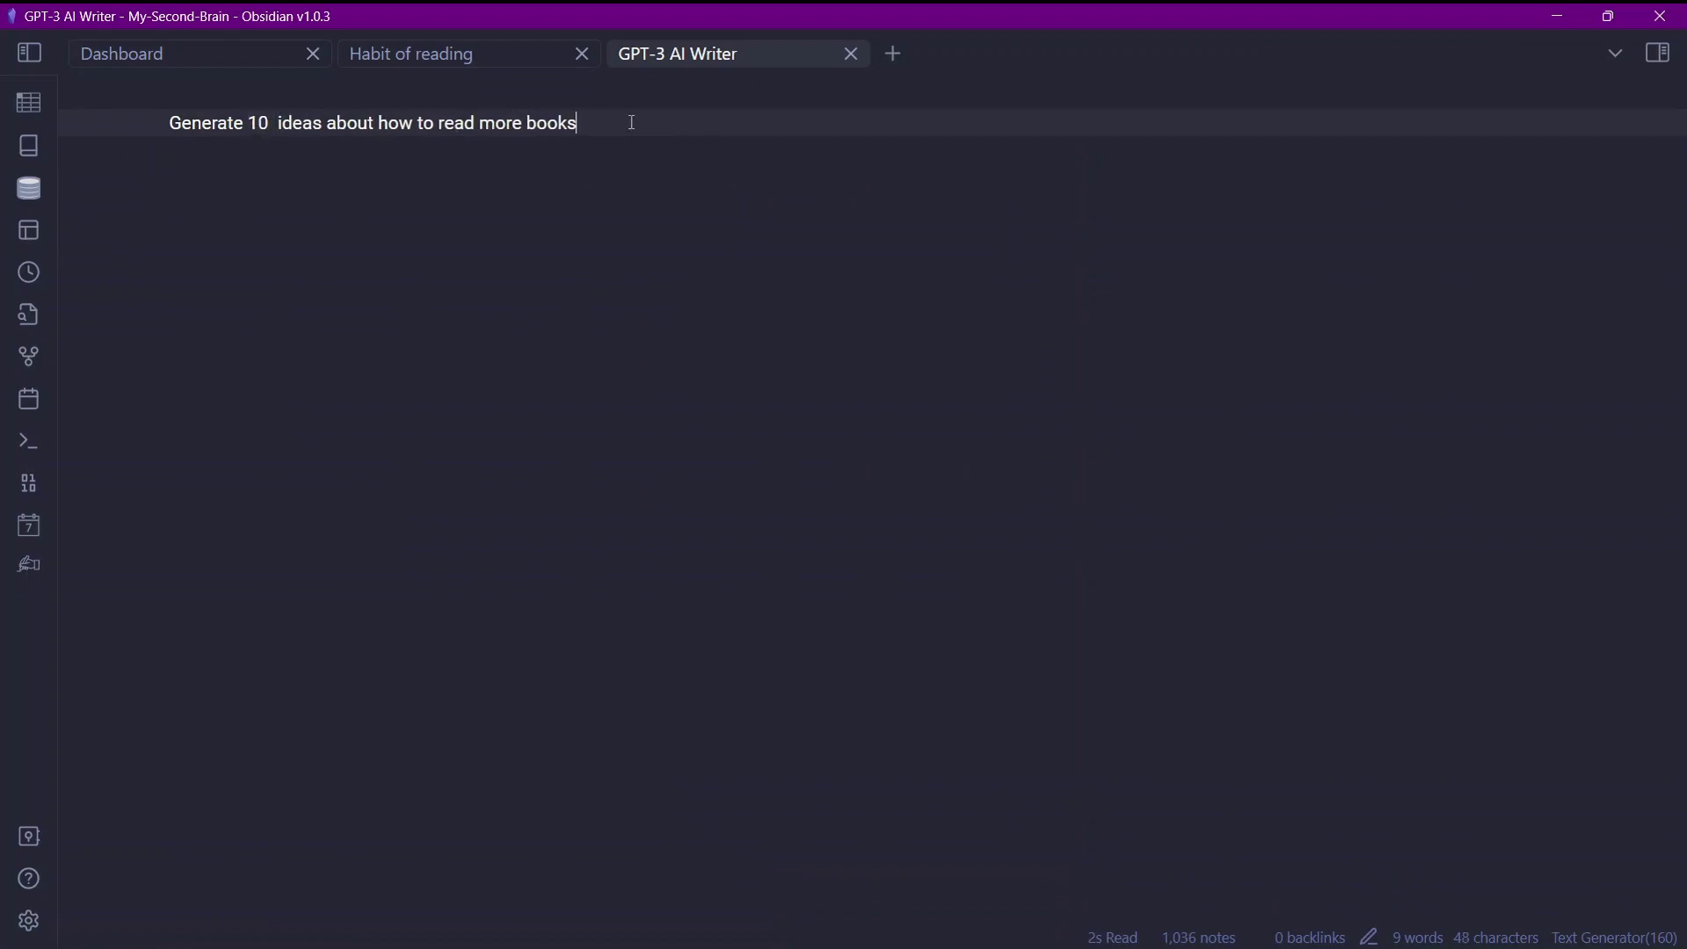
# Generate a ten-item numbered list of reading ideas with the Text Generator
pyautogui.hotkey('ctrl', 'j')
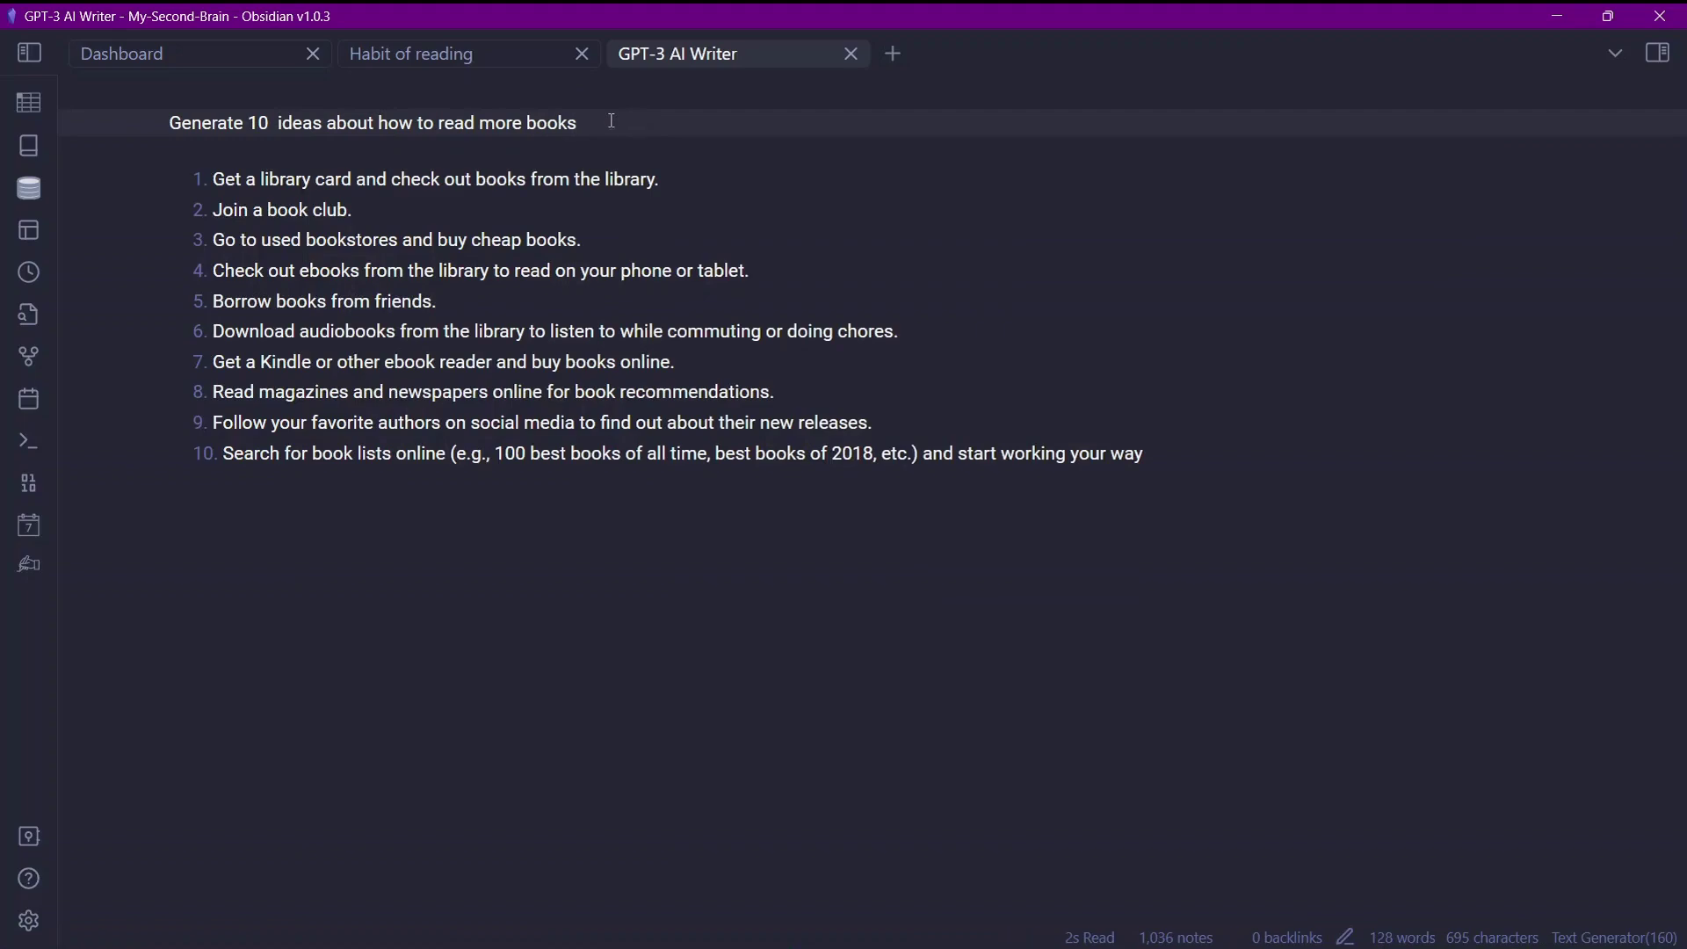
pyautogui.moveTo(716, 451); pyautogui.dragTo(302, 240)
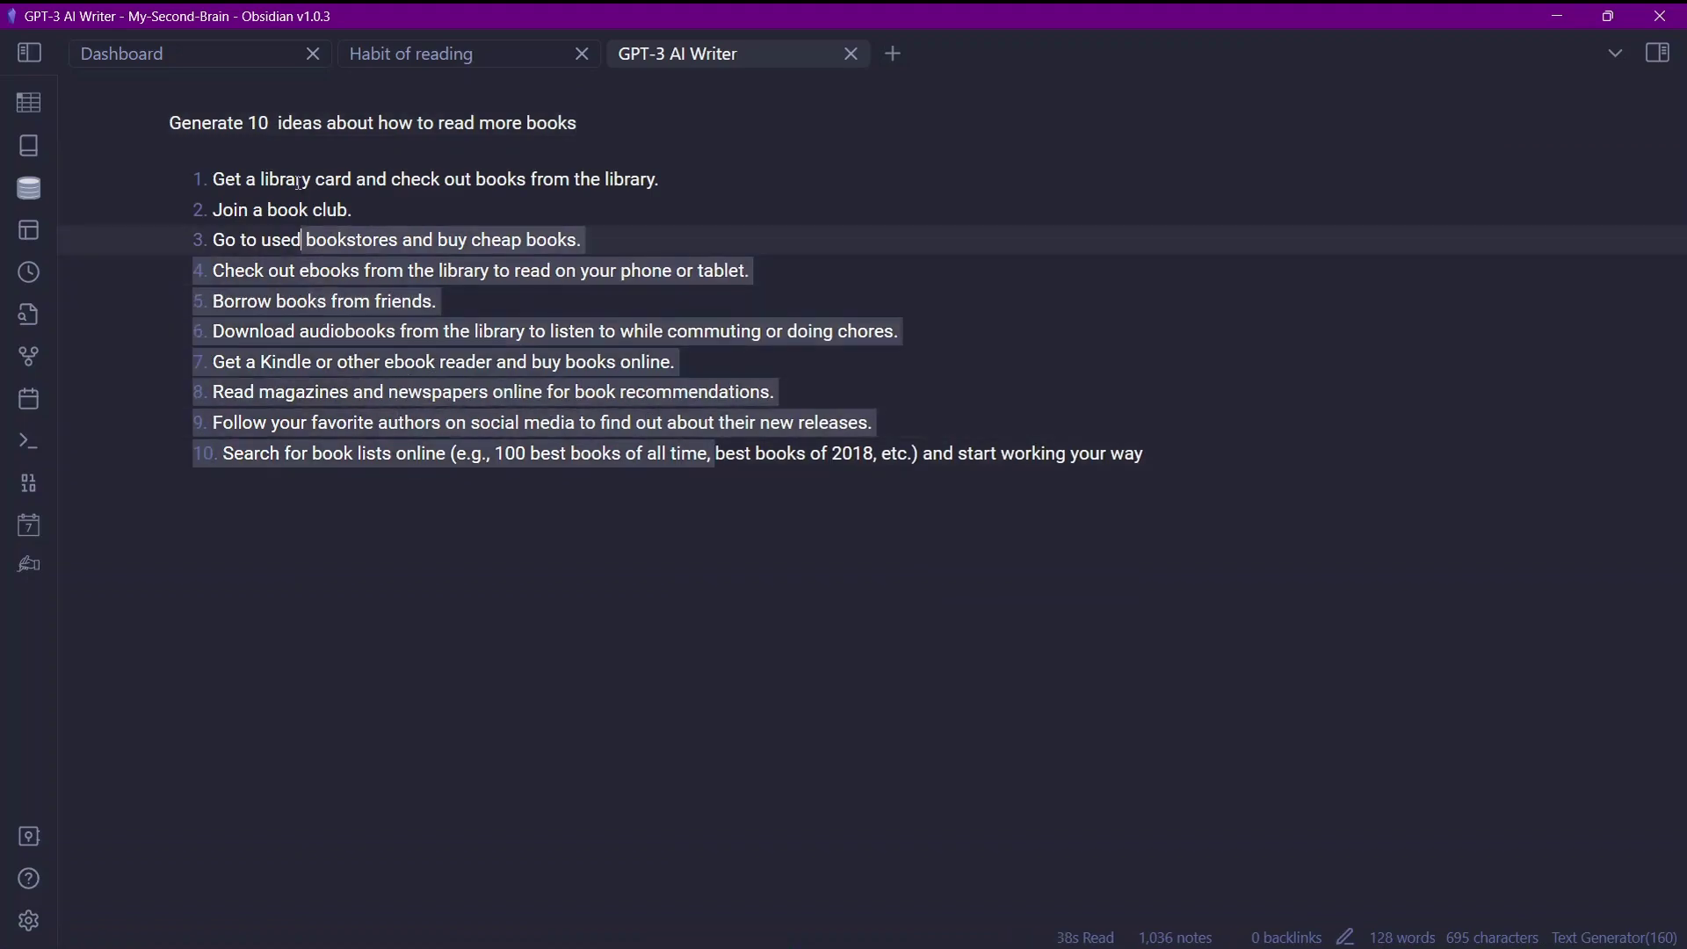
pyautogui.click(257, 270)
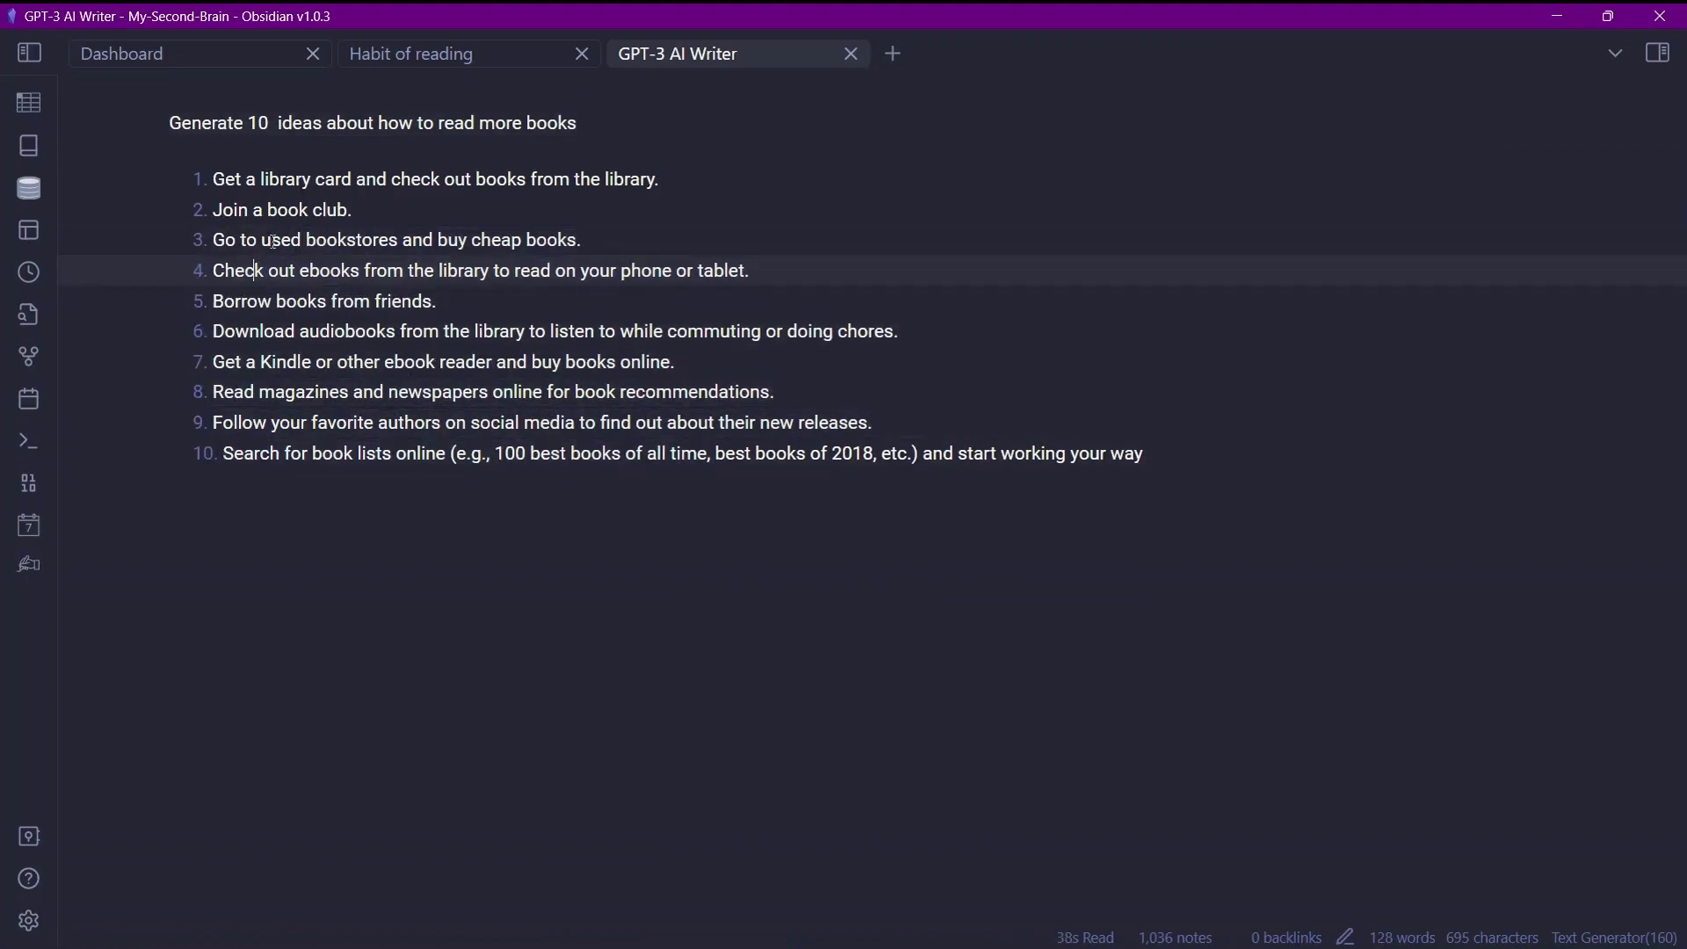
# Below the list, write the prompt 'Brainstorm ideas for a niche youtube channel'
pyautogui.click(1205, 446)
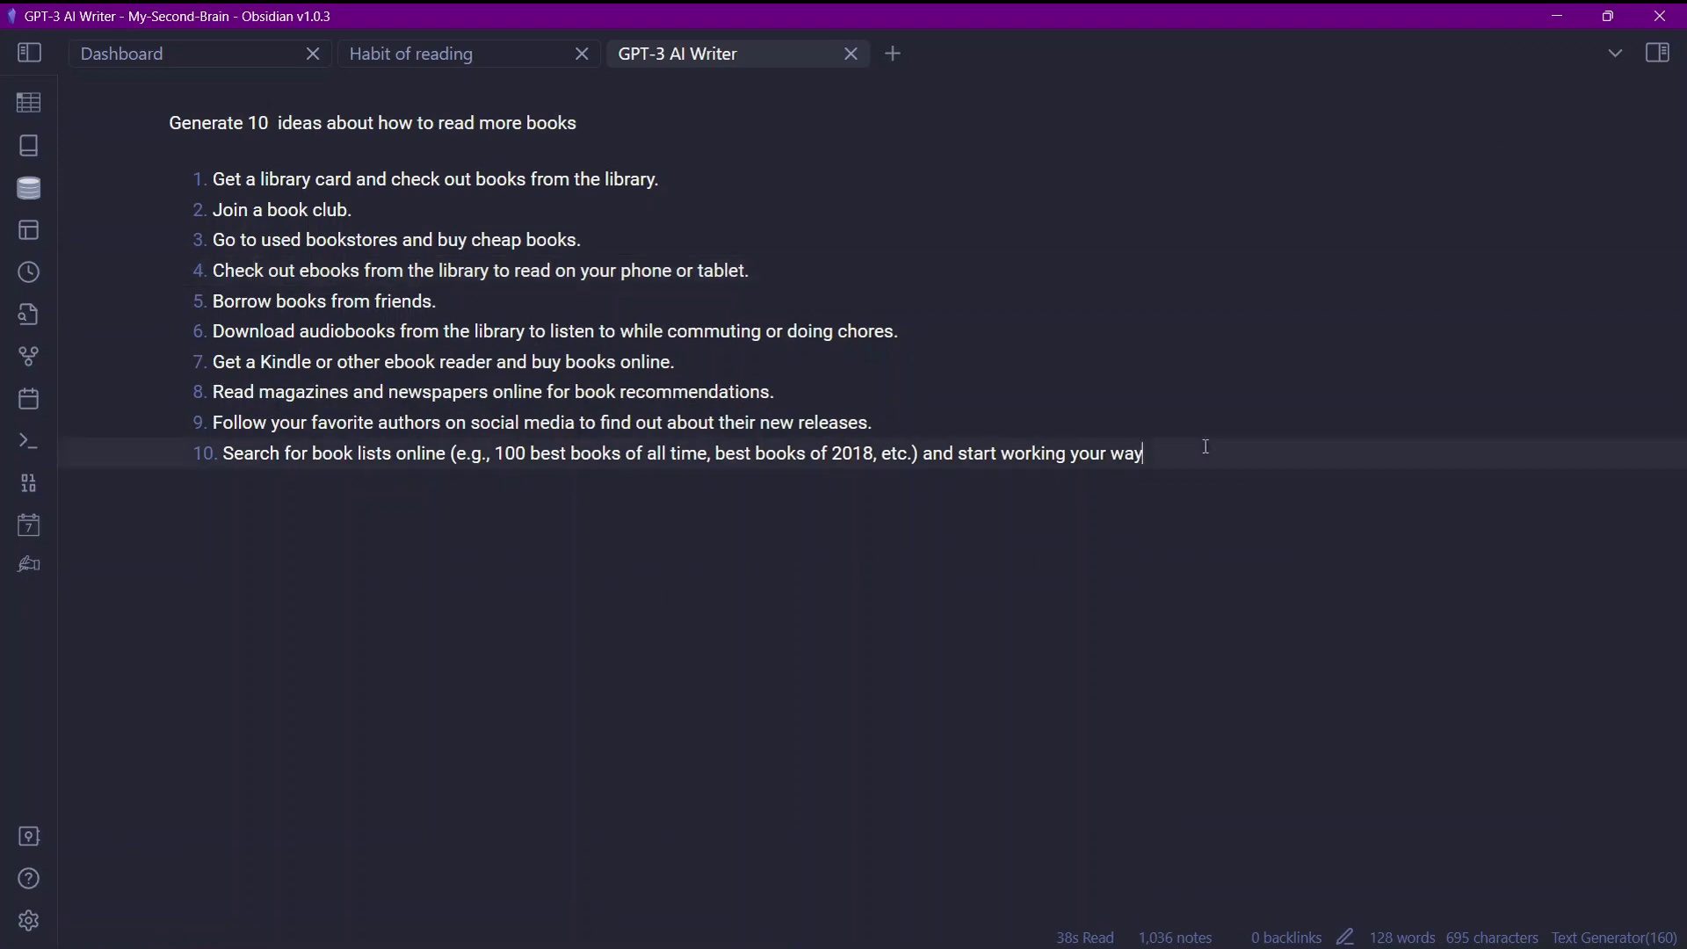
pyautogui.press('Return')
pyautogui.press('Return')
pyautogui.press('Return')
pyautogui.write('Brin')
pyautogui.press('BackSpace')
pyautogui.press('BackSpace')
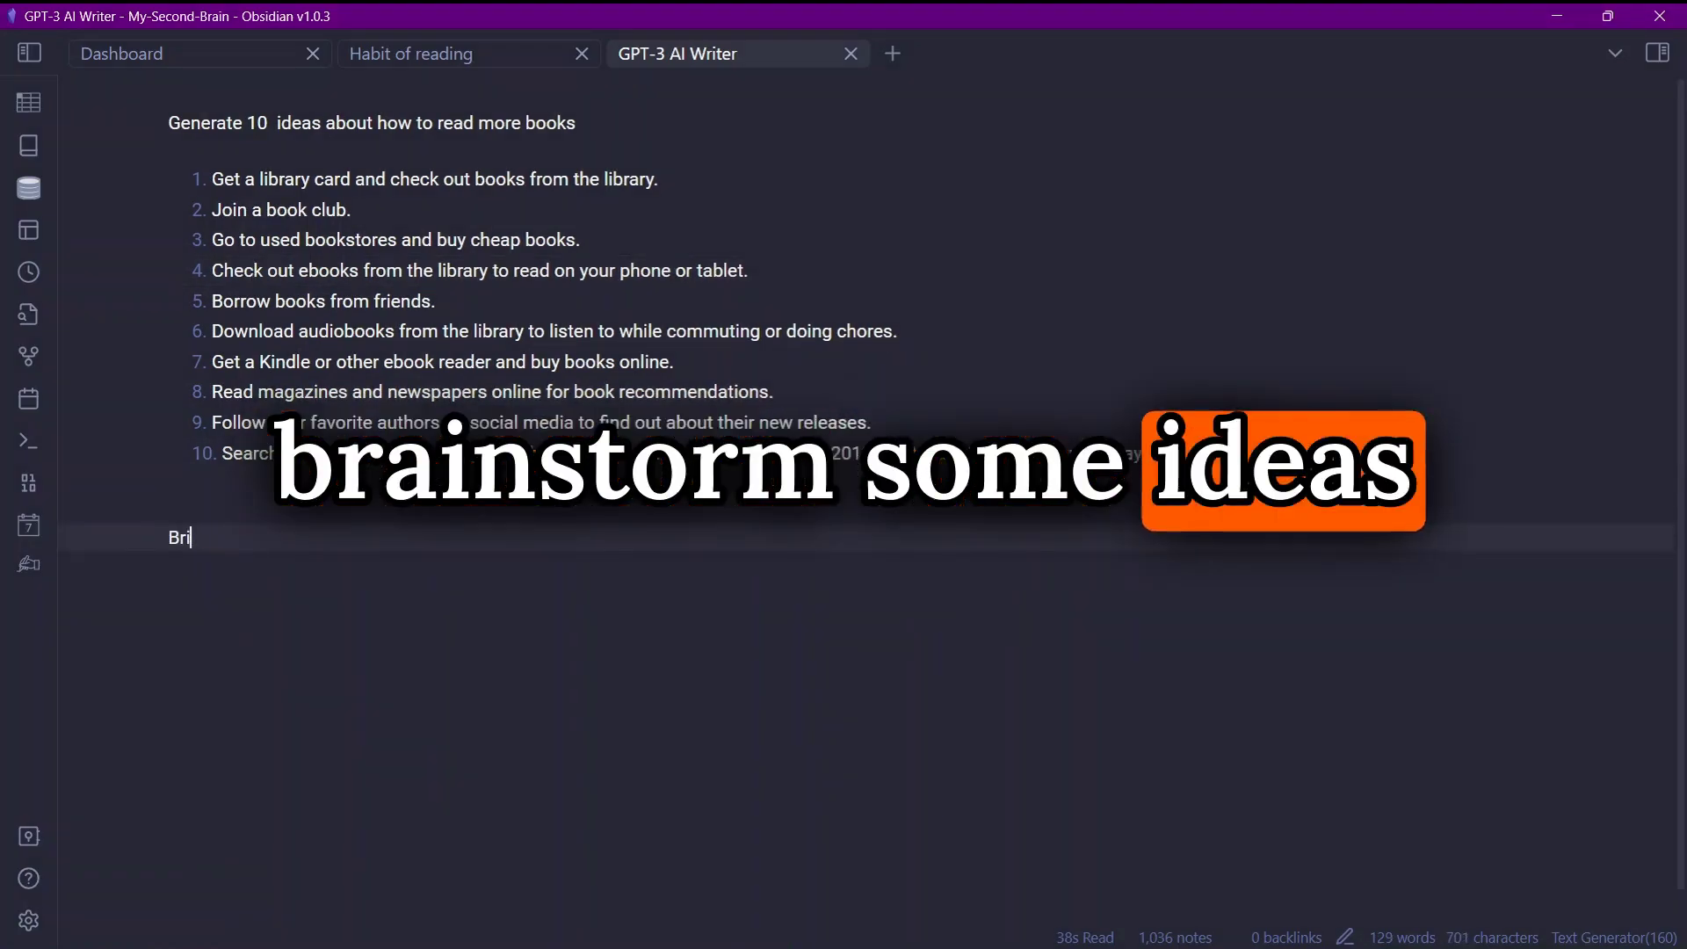
pyautogui.write('ainstorm ideas for')
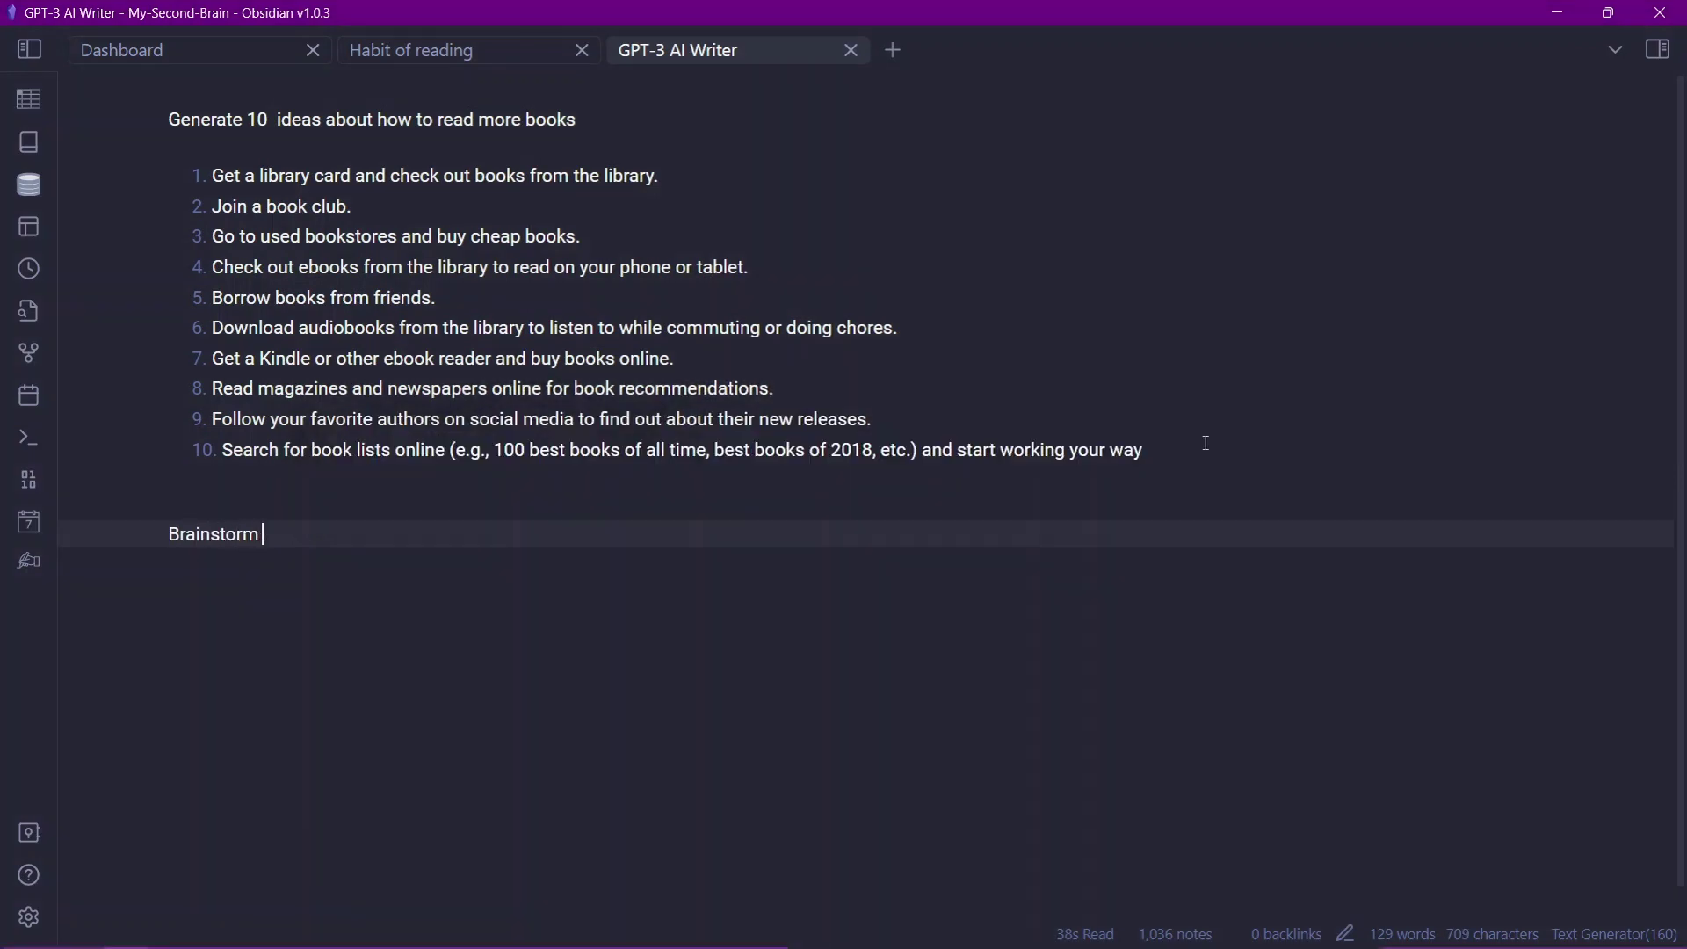
pyautogui.write(' a niche youtube channel')
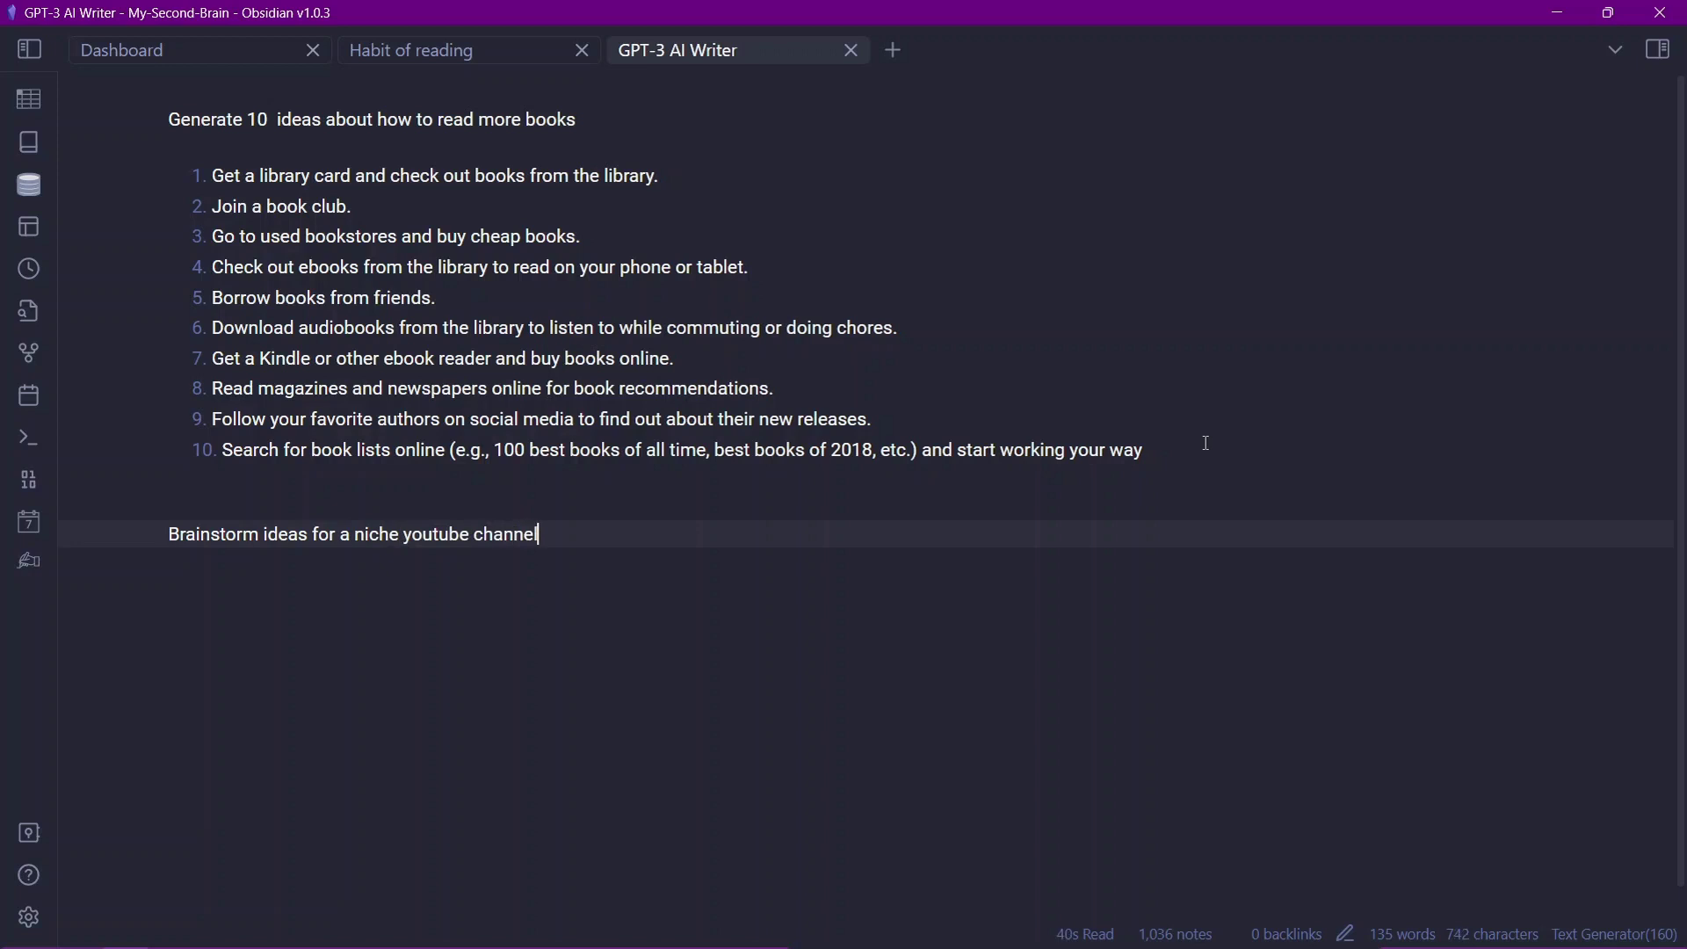
pyautogui.press('Return')
pyautogui.press('BackSpace')
# Generate six niche YouTube channel ideas from the prompt and start a new line below them
pyautogui.hotkey('ctrl', 'j')
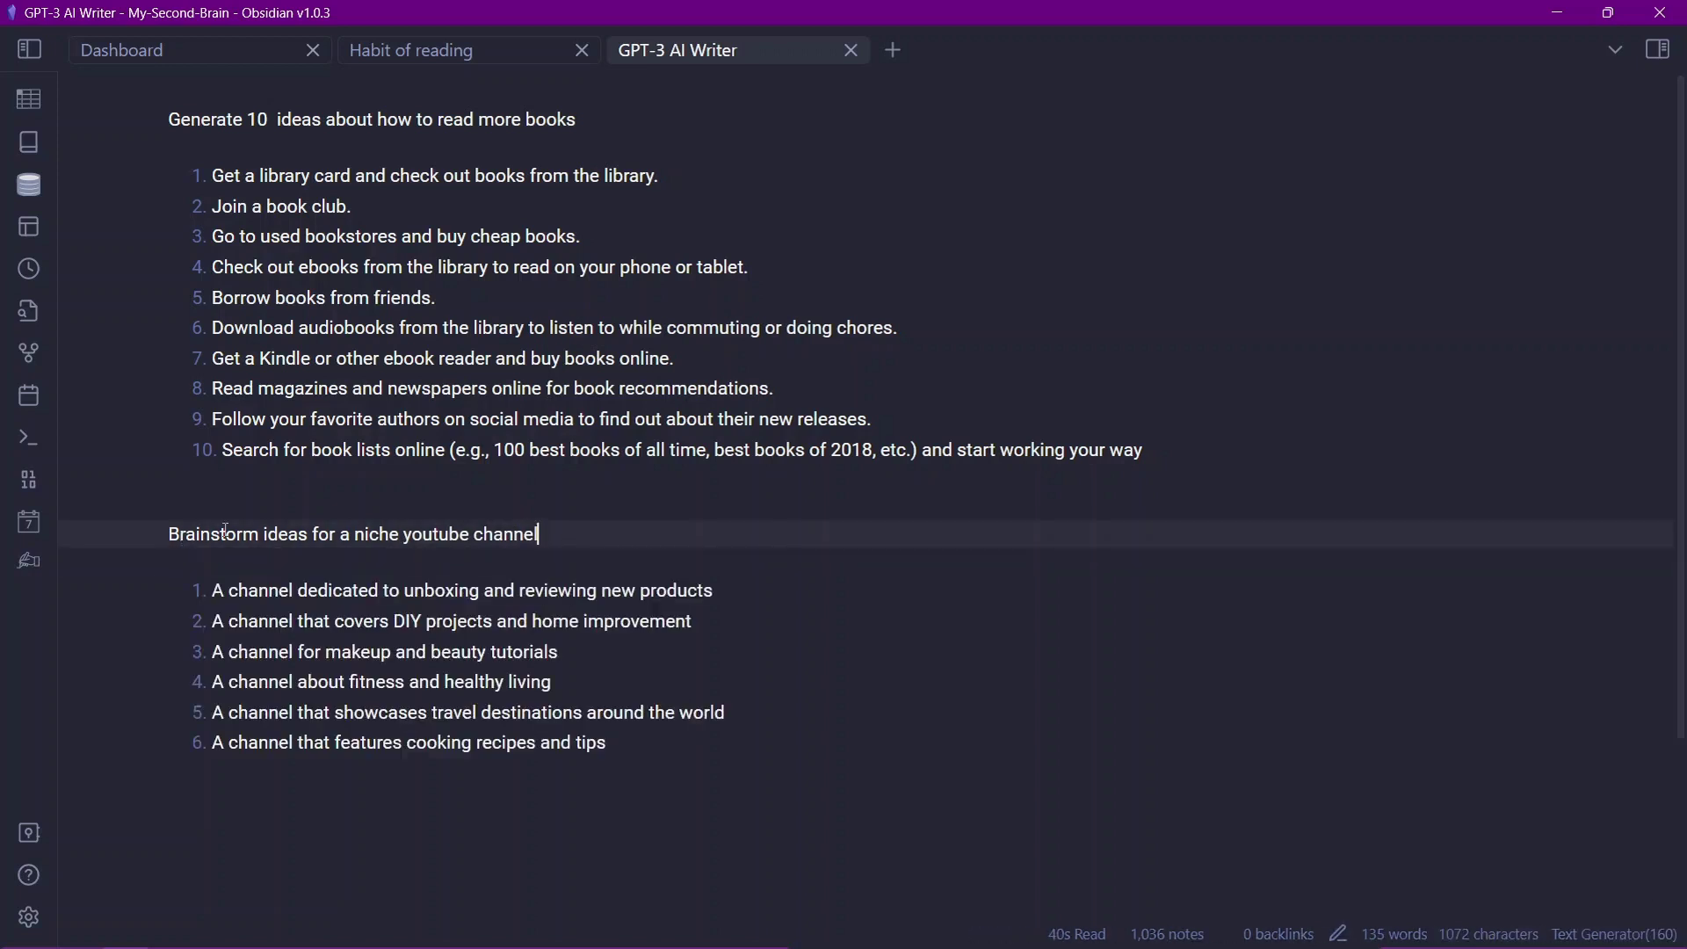
pyautogui.moveTo(328, 590); pyautogui.dragTo(545, 714)
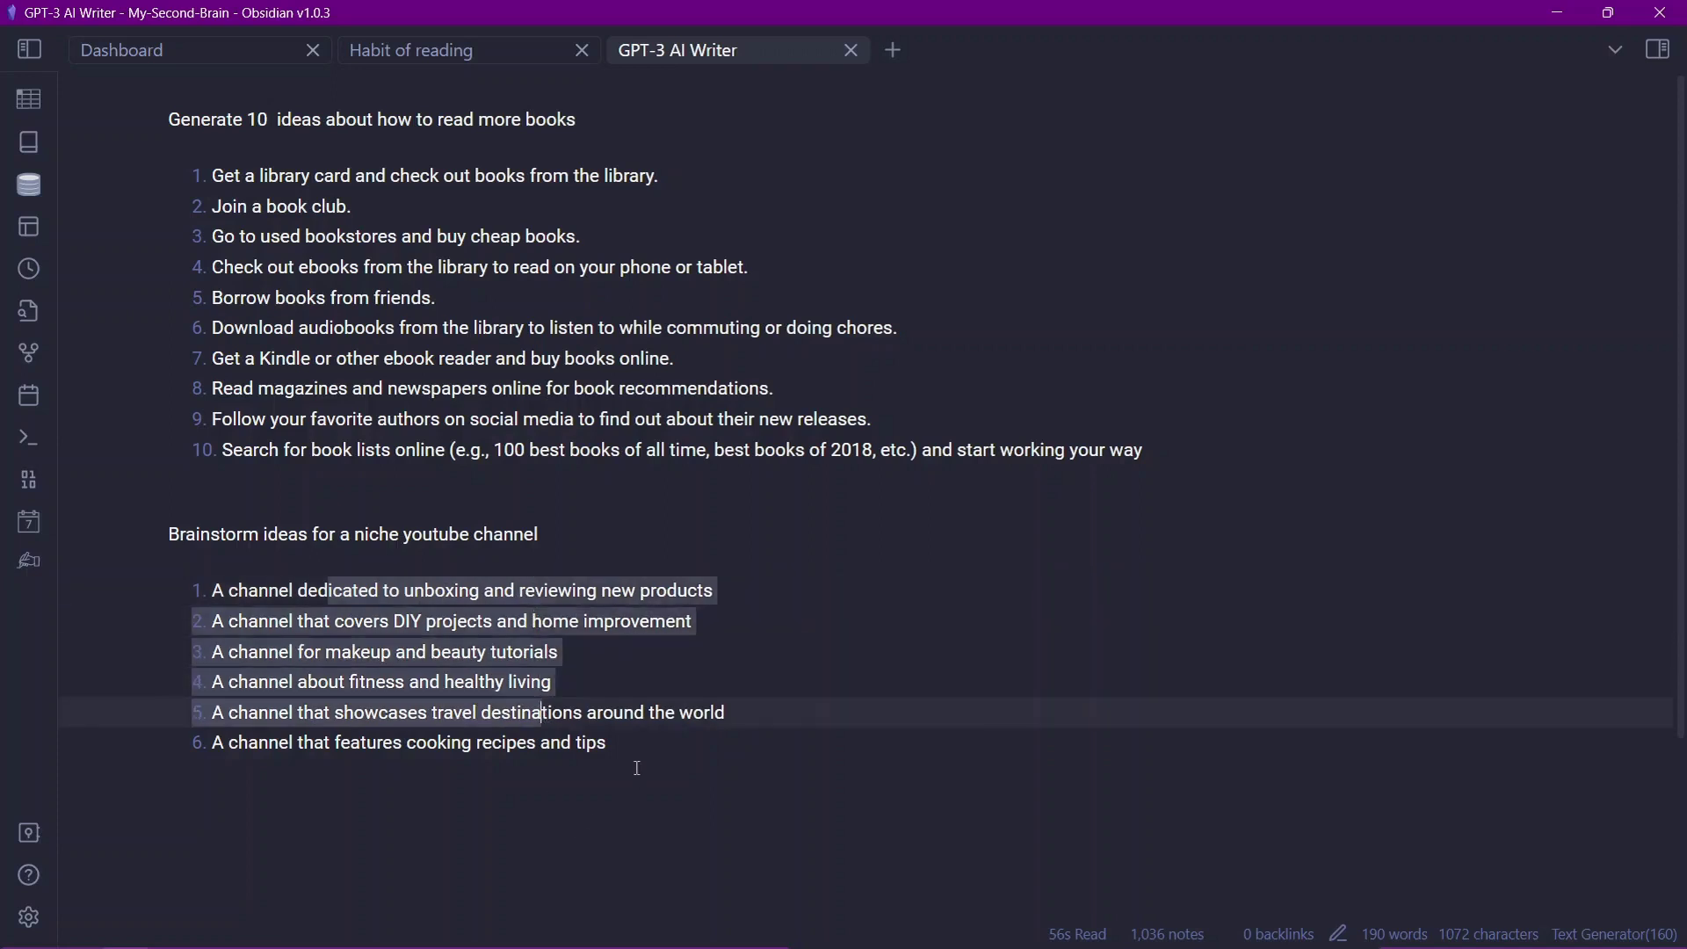
pyautogui.click(643, 748)
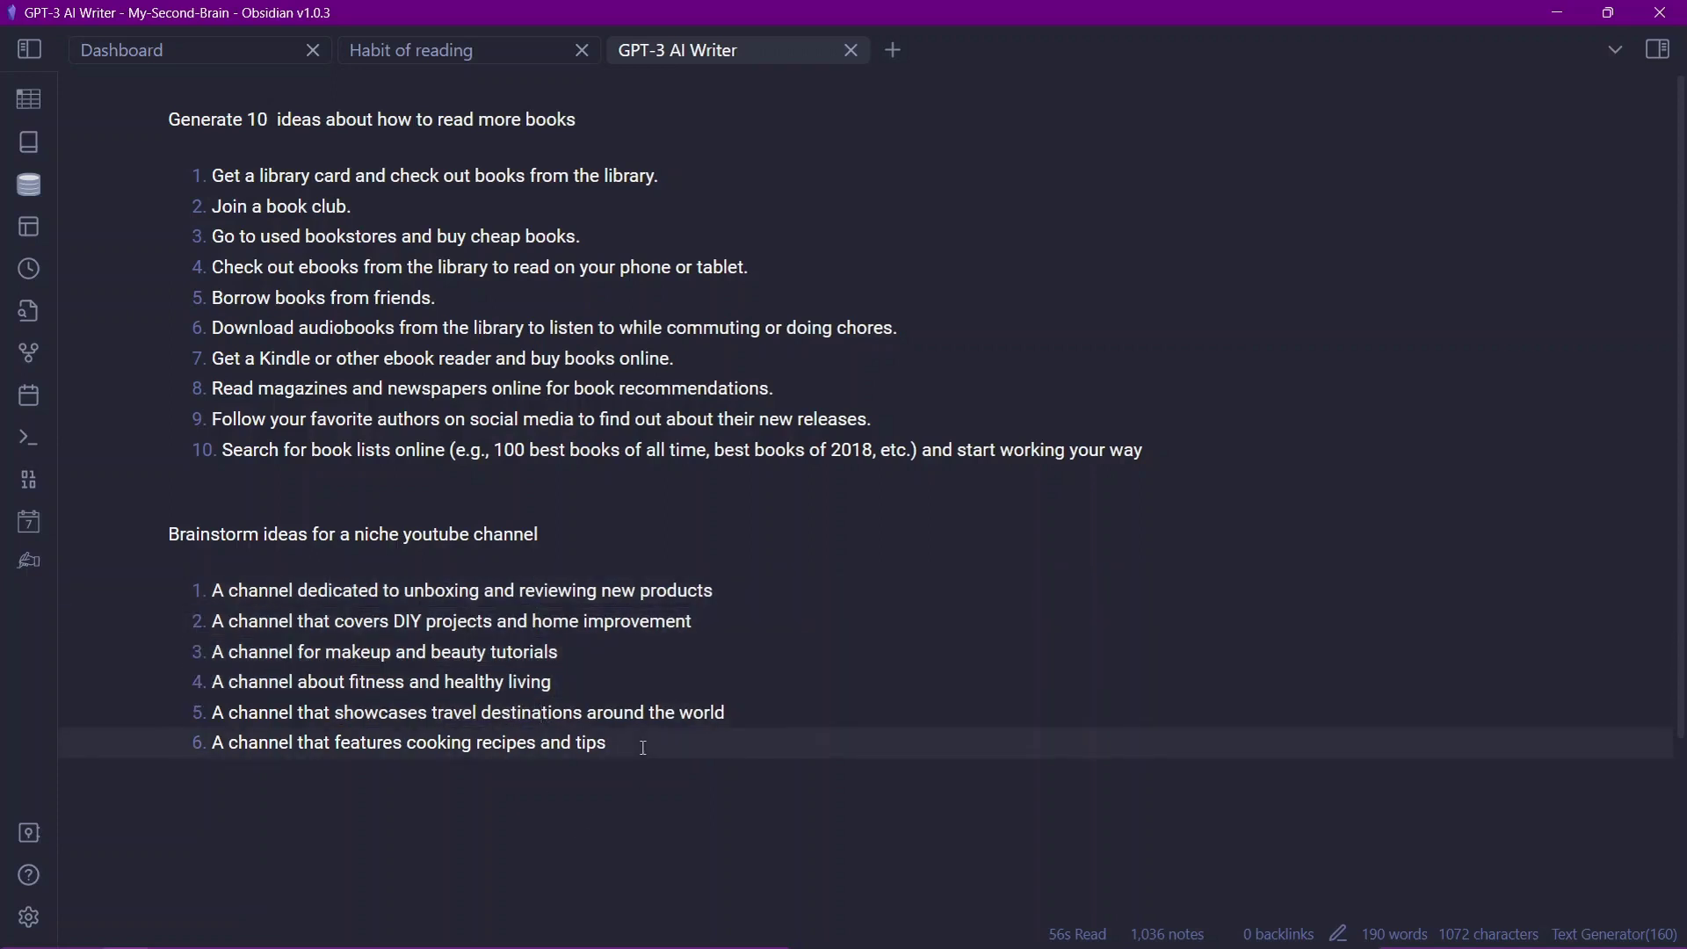
pyautogui.press('Return')
pyautogui.press('Return')
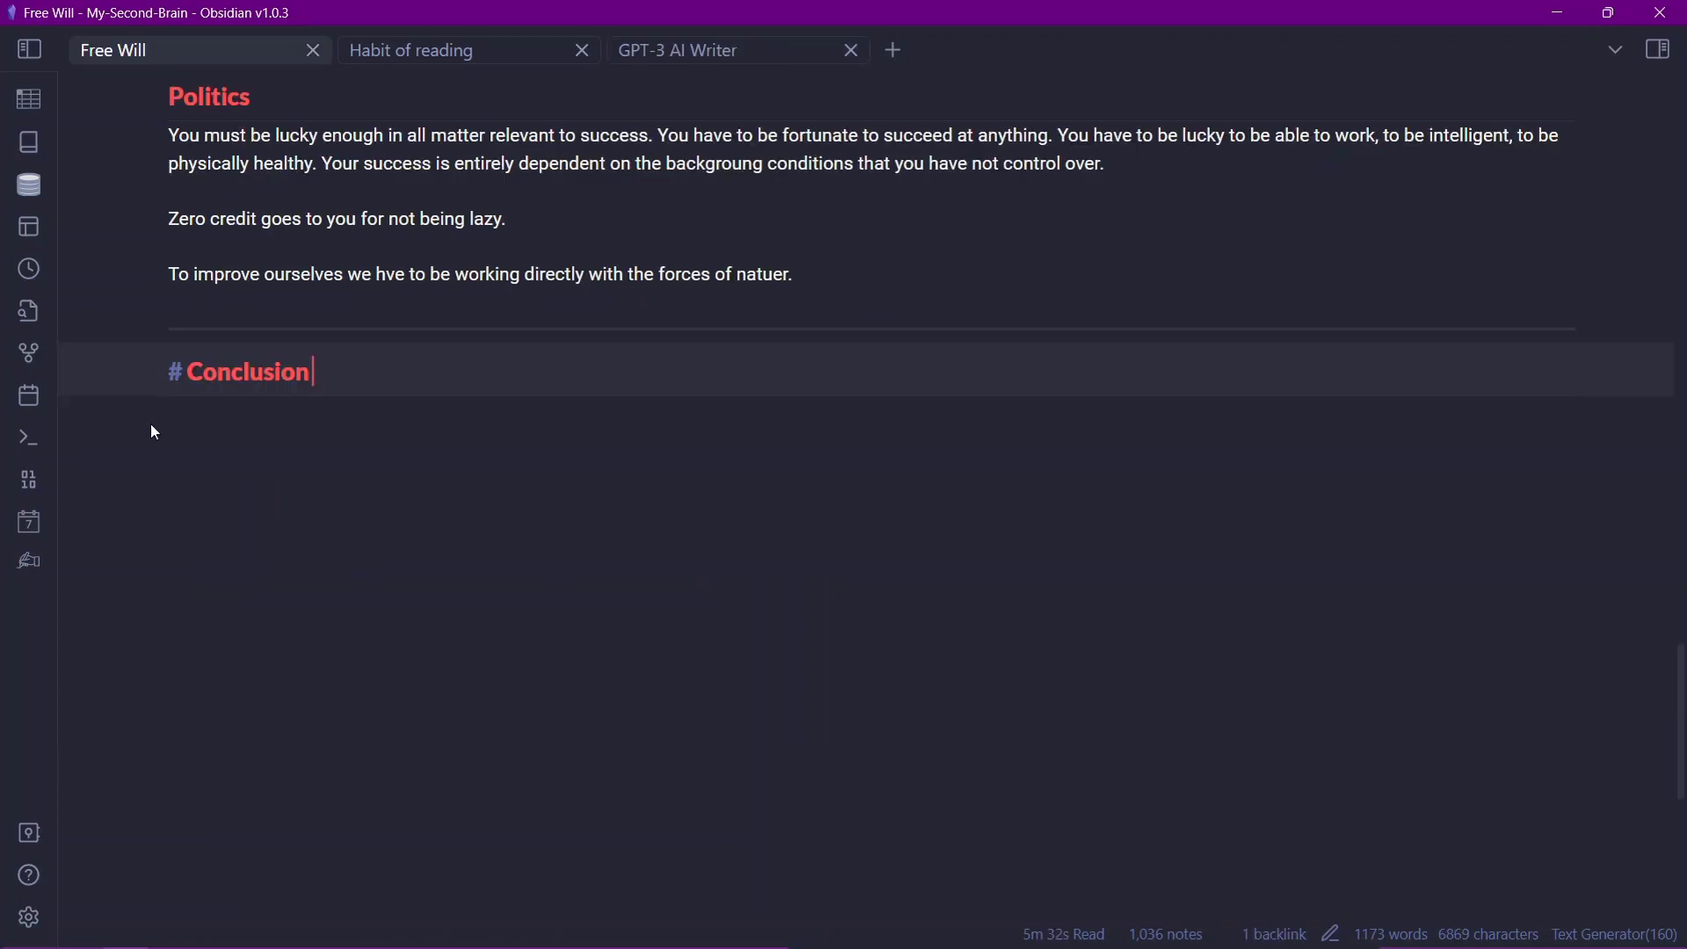
# Replace the 'Conclusion' heading text with 'summary' in the Free Will note
pyautogui.hotkey('ctrl', 'BackSpace')
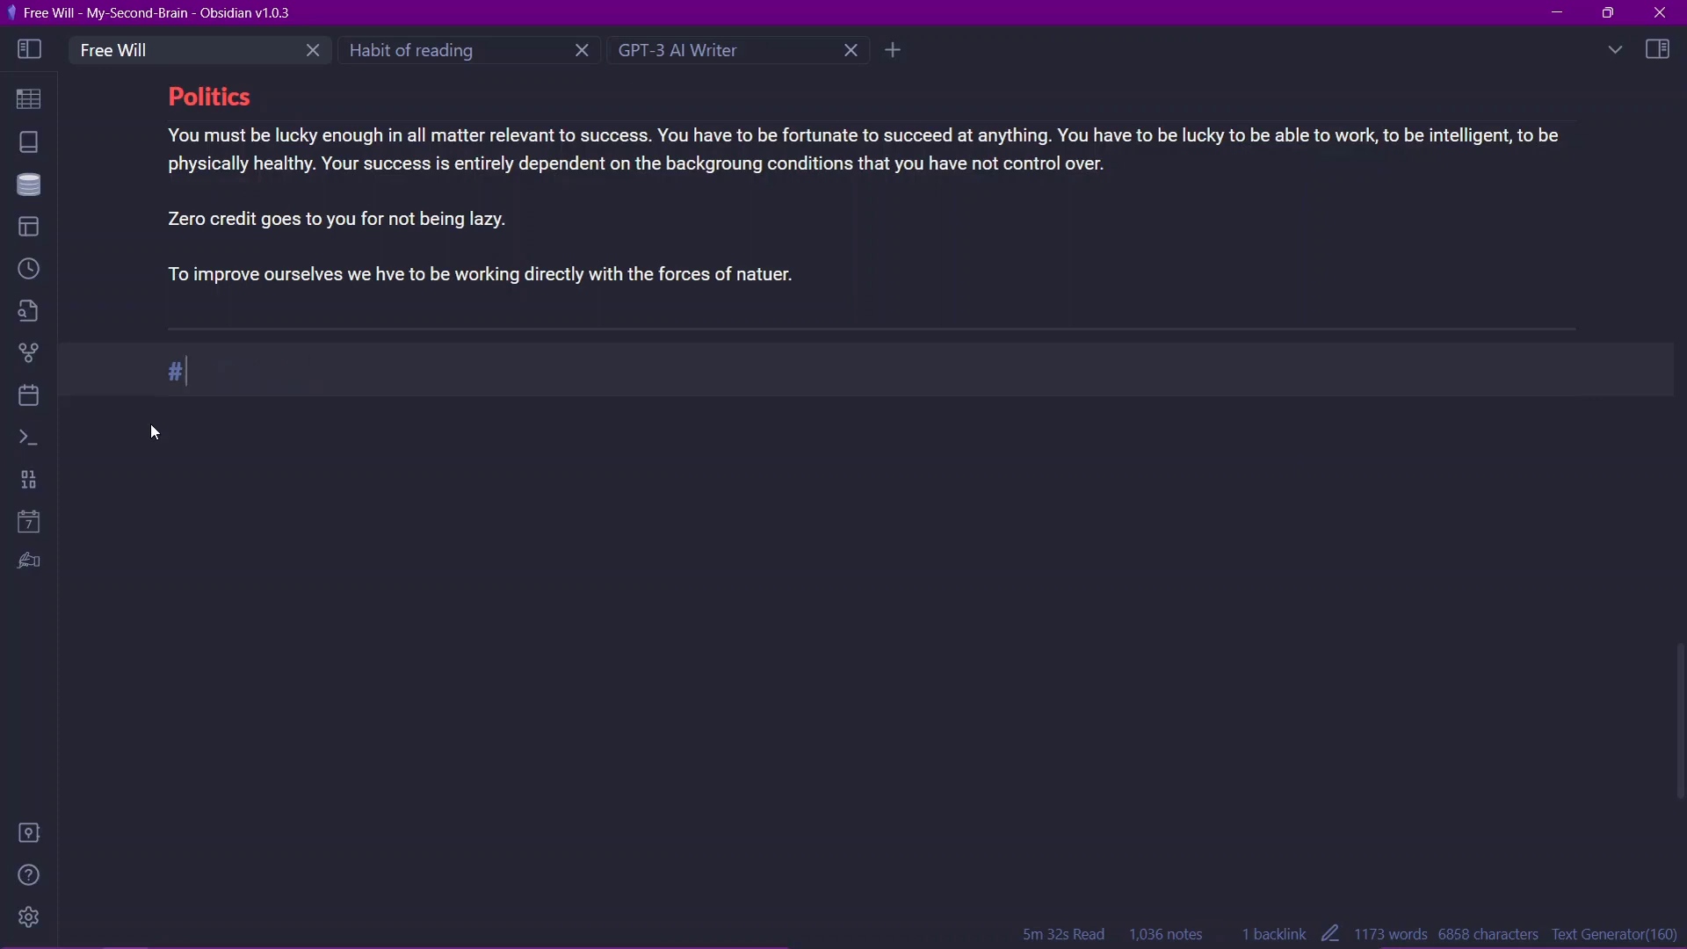
pyautogui.write('summary:')
pyautogui.press('BackSpace')
pyautogui.click(28, 917)
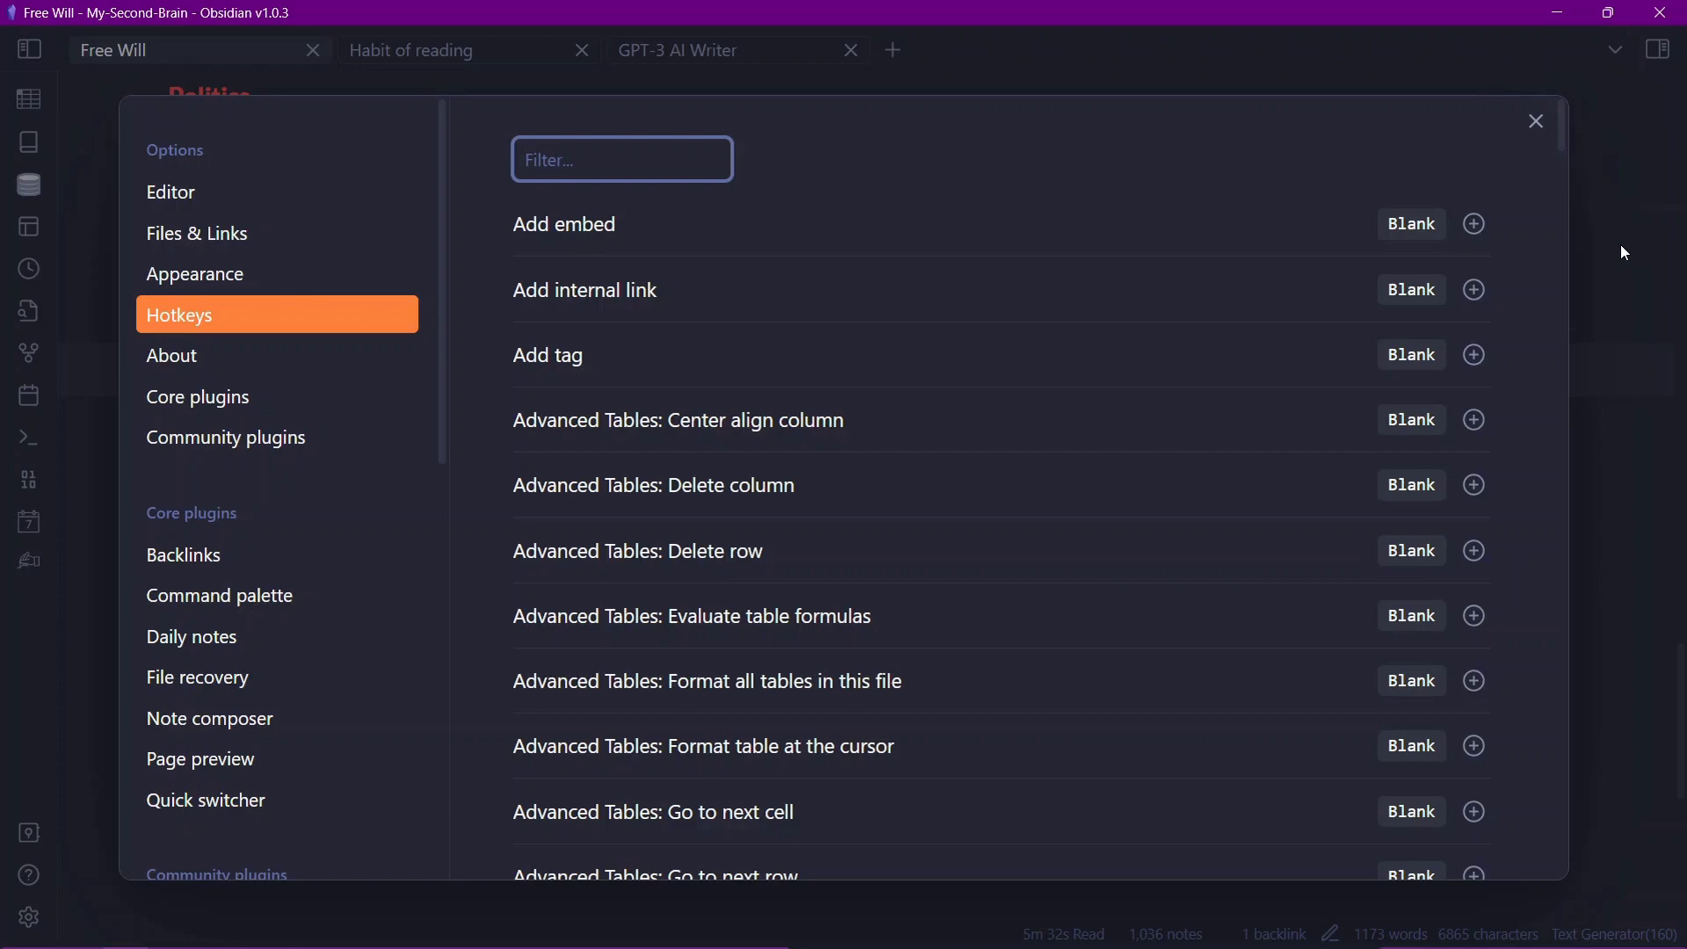
pyautogui.scroll(-5, 1560, 235)
pyautogui.press('Escape')
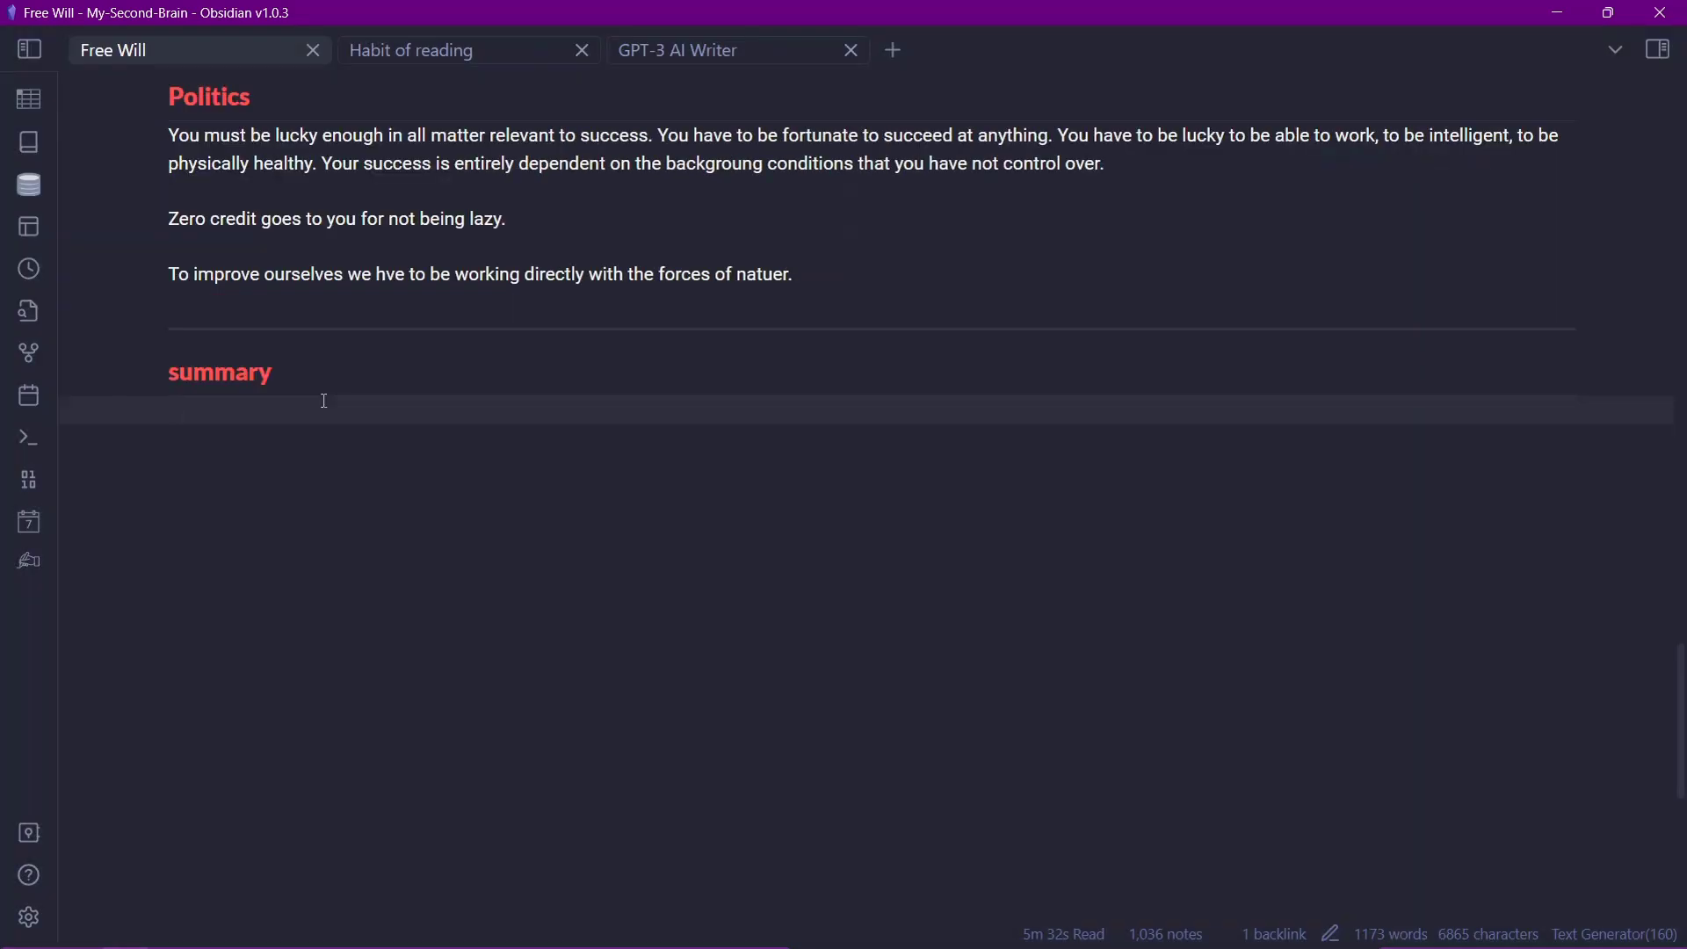